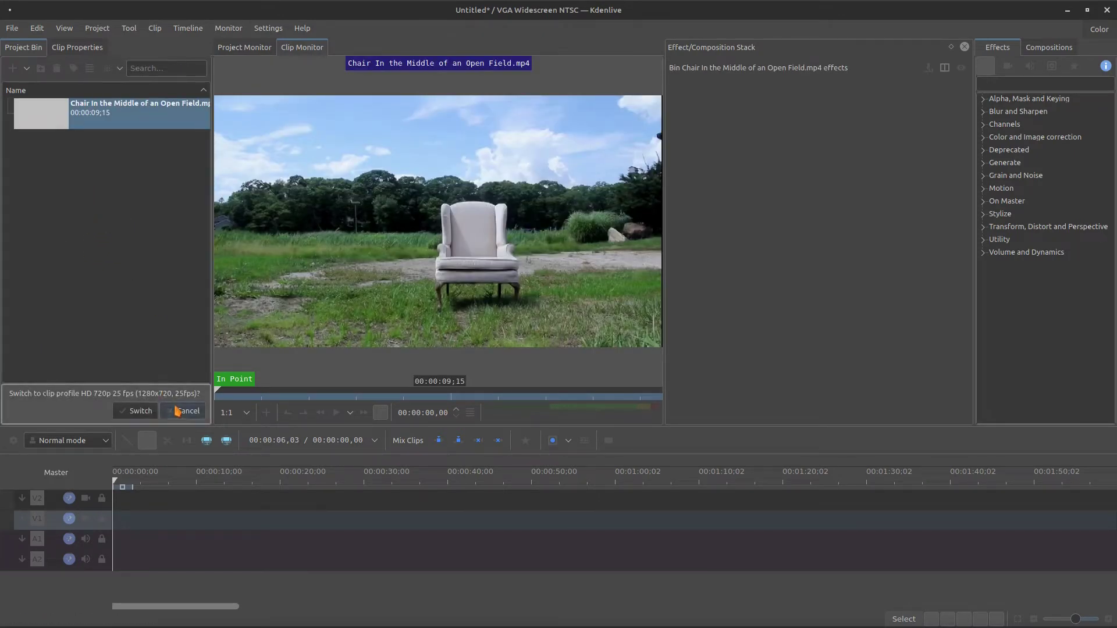
- Keep the current project profile and place the chair clip at the start of video track V1
left_click(182, 410)
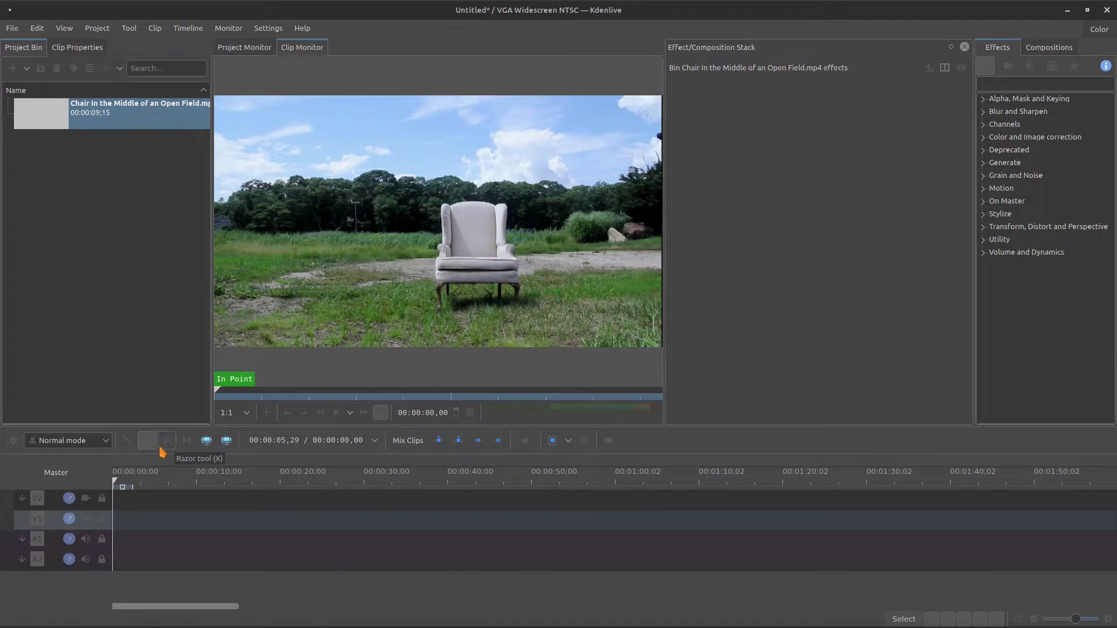
left_click_drag(116, 114, 140, 522)
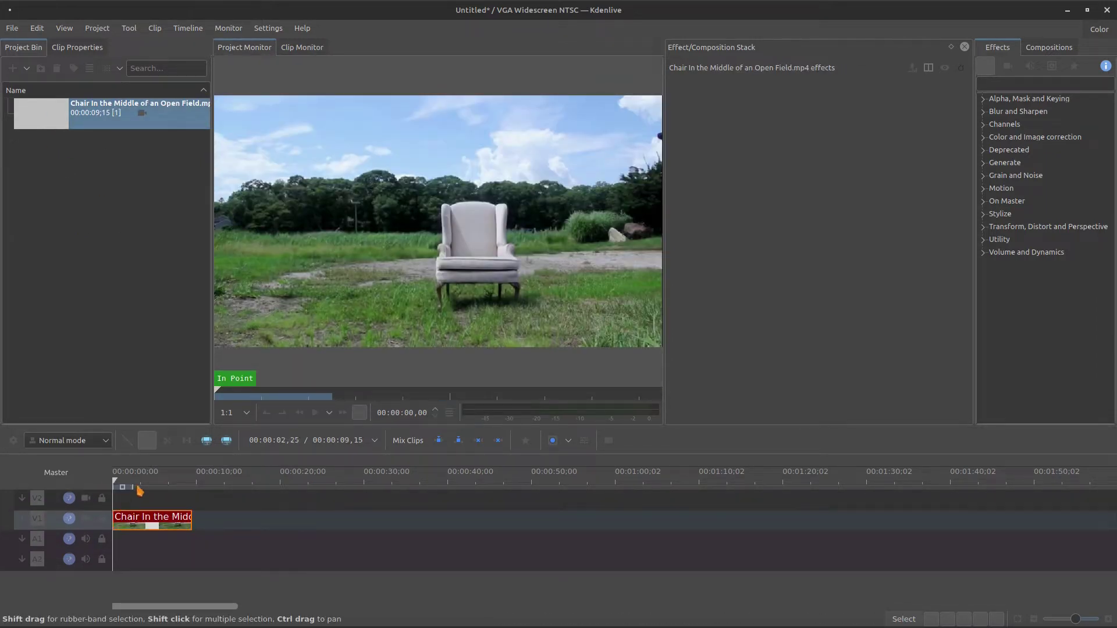
mouse_move(131, 514)
left_mouse_down()
mouse_move(162, 516)
mouse_move(139, 512)
left_mouse_up()
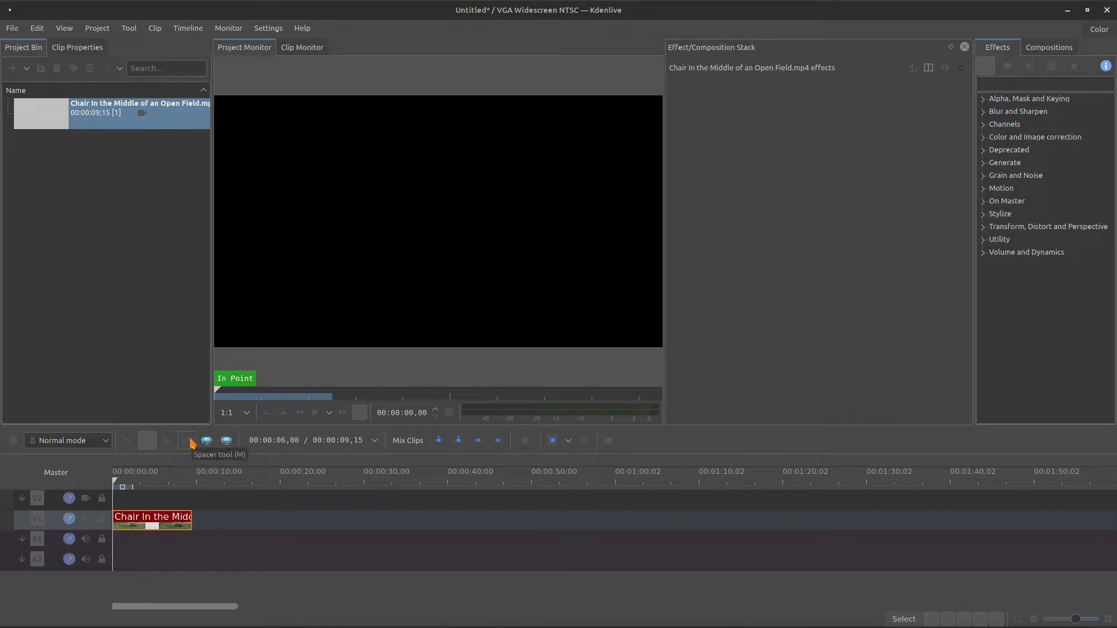
- Cut the chair clip on V1 with the Razor tool at about 6 seconds and at about 5 seconds
key("x")
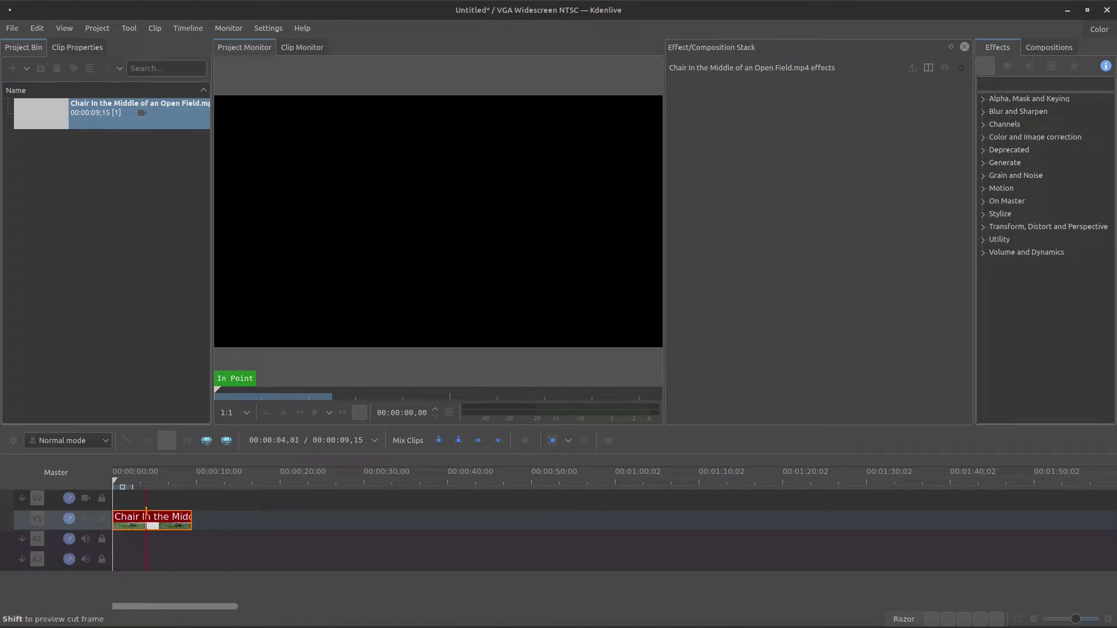
left_click(164, 517)
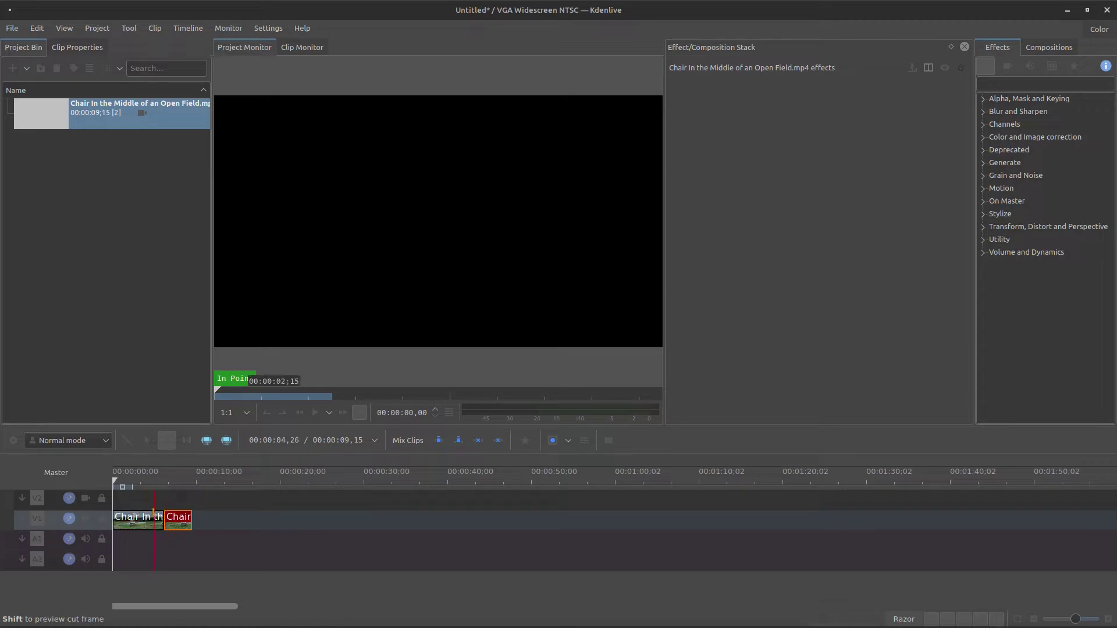
left_click(153, 518)
- Use the Spacer tool to open a gap of about 6 seconds before the last piece, and shift all pieces later and back to the start
key("m")
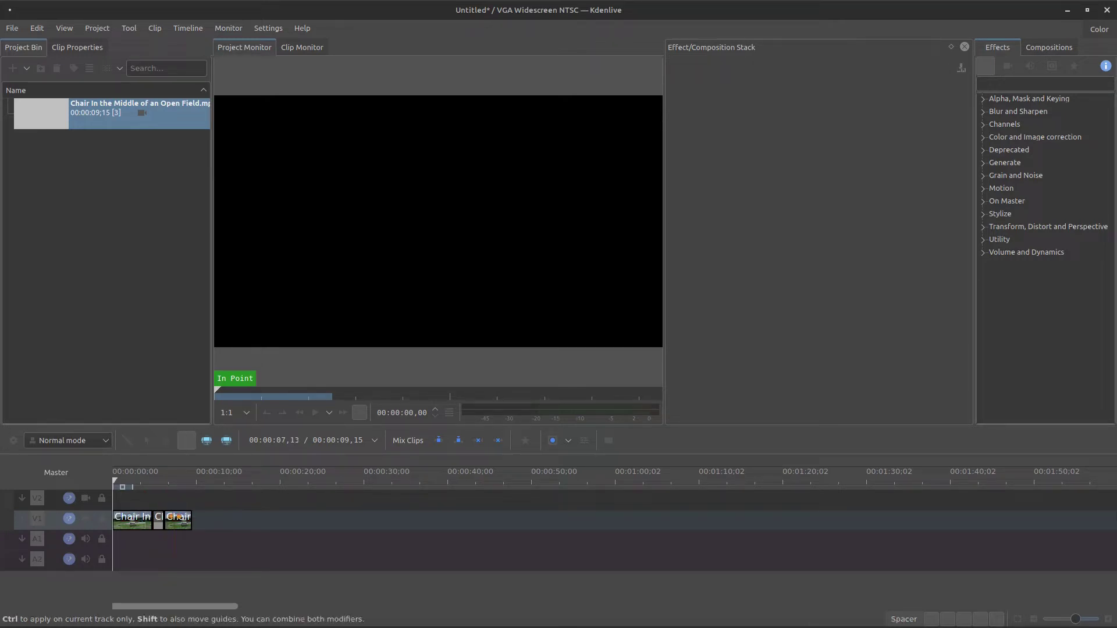
left_click_drag(174, 519, 226, 519)
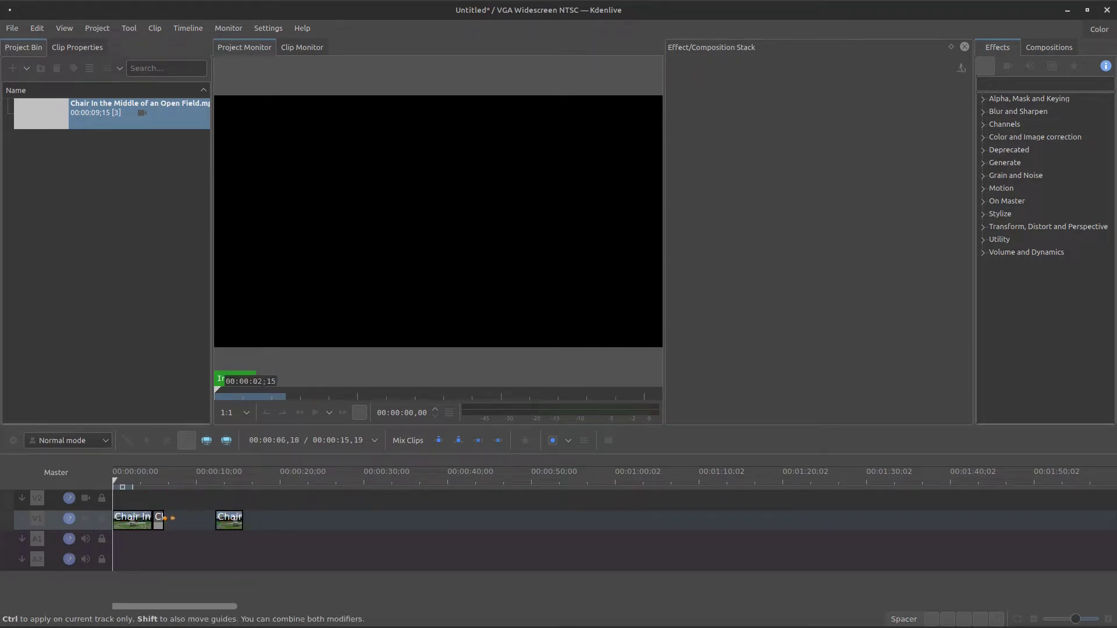
left_click_drag(133, 527, 245, 527)
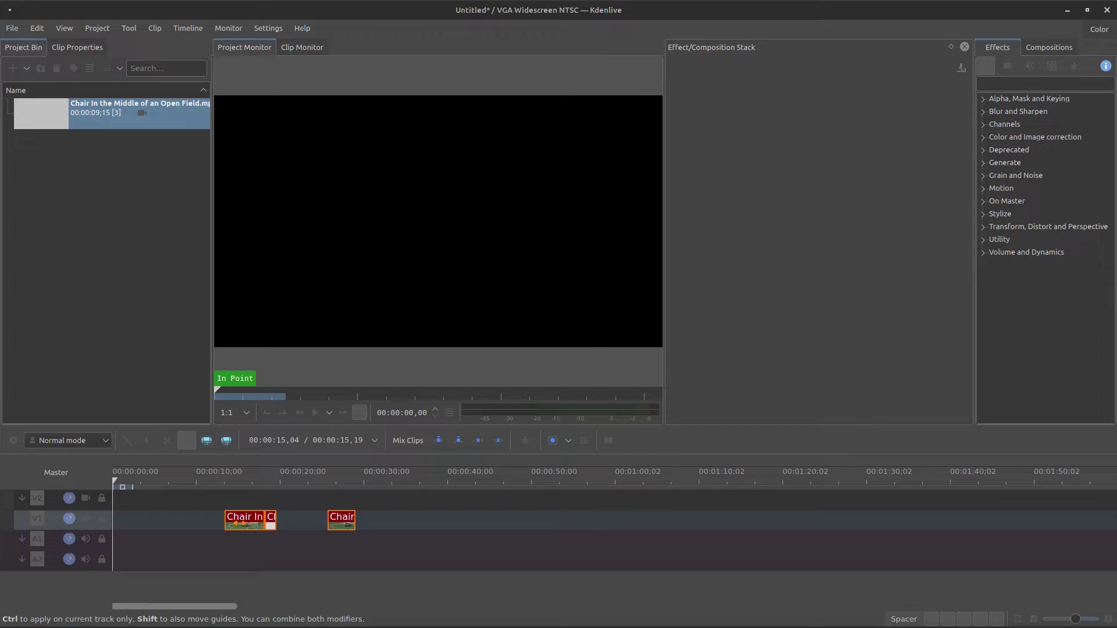
left_click_drag(245, 527, 133, 527)
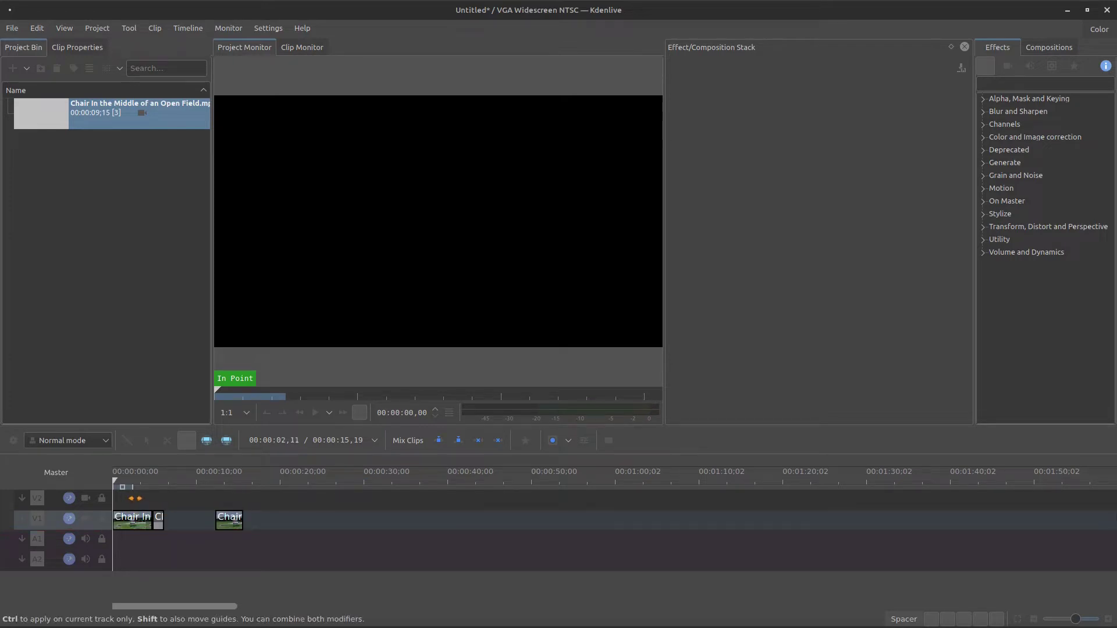
- Split the first clip piece on V1 at the playhead, at about 00:00:02,17 and again at 00:00:03,12
left_click(139, 486)
left_click_drag(142, 488, 134, 490)
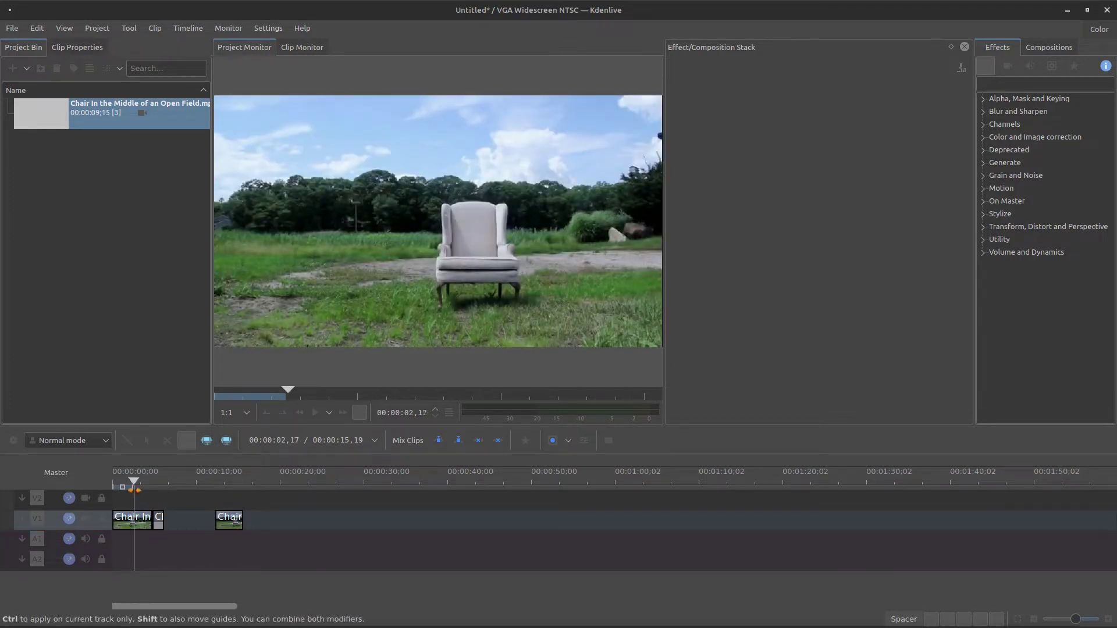
left_click_drag(135, 490, 133, 496)
key("shift+r")
left_click_drag(144, 489, 147, 492)
key("shift+r")
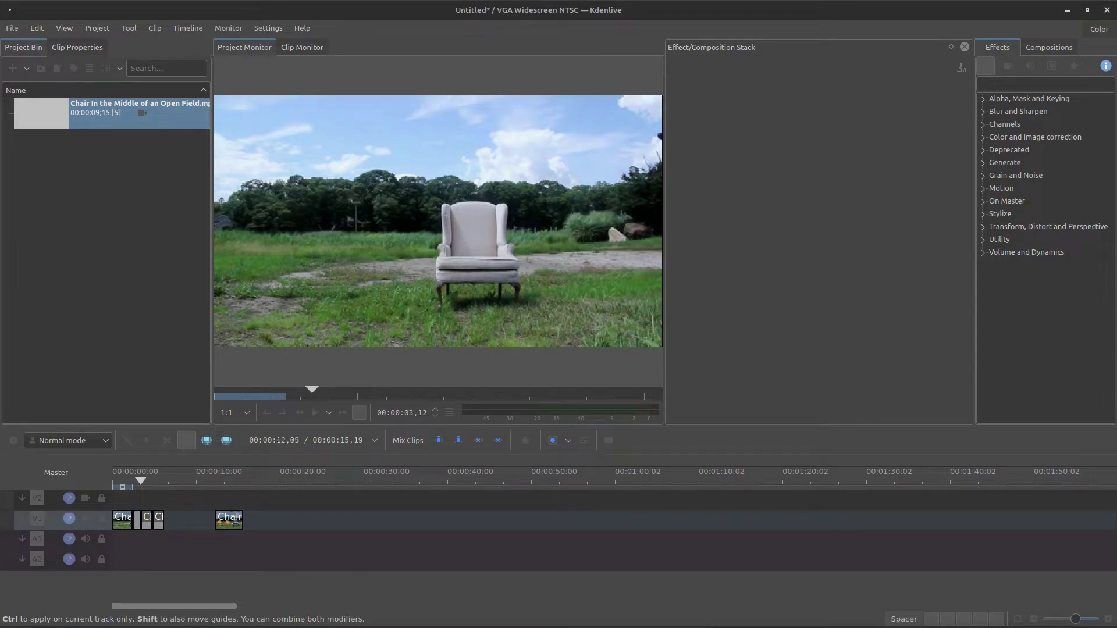
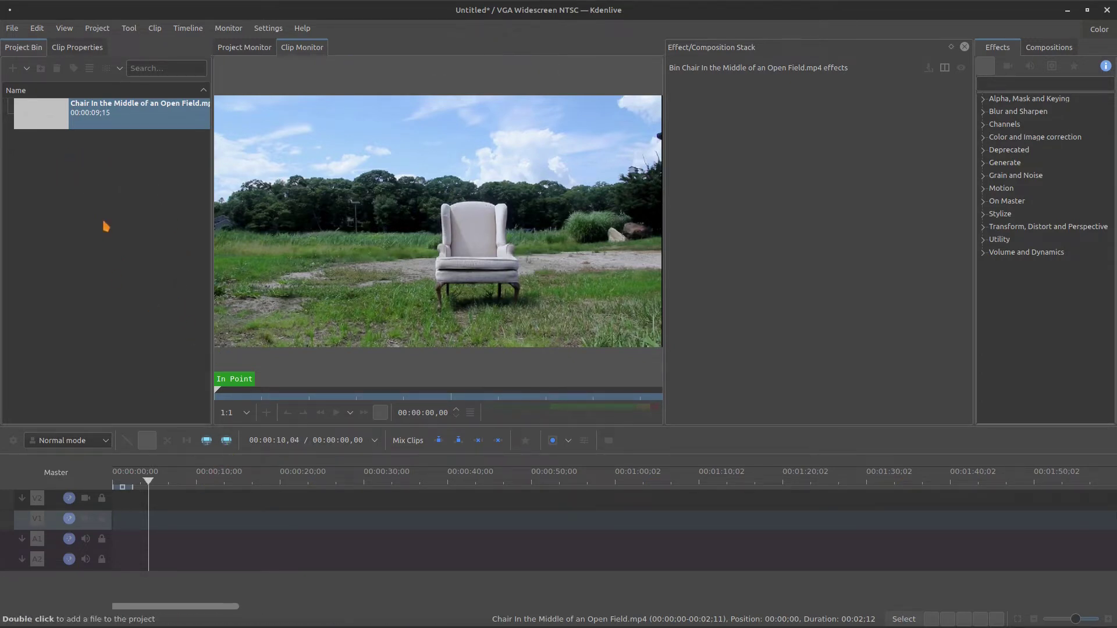
- Place the chair clip on video track V2, return the playhead to the start, and move the clip to the track's beginning
left_click_drag(52, 114, 175, 496)
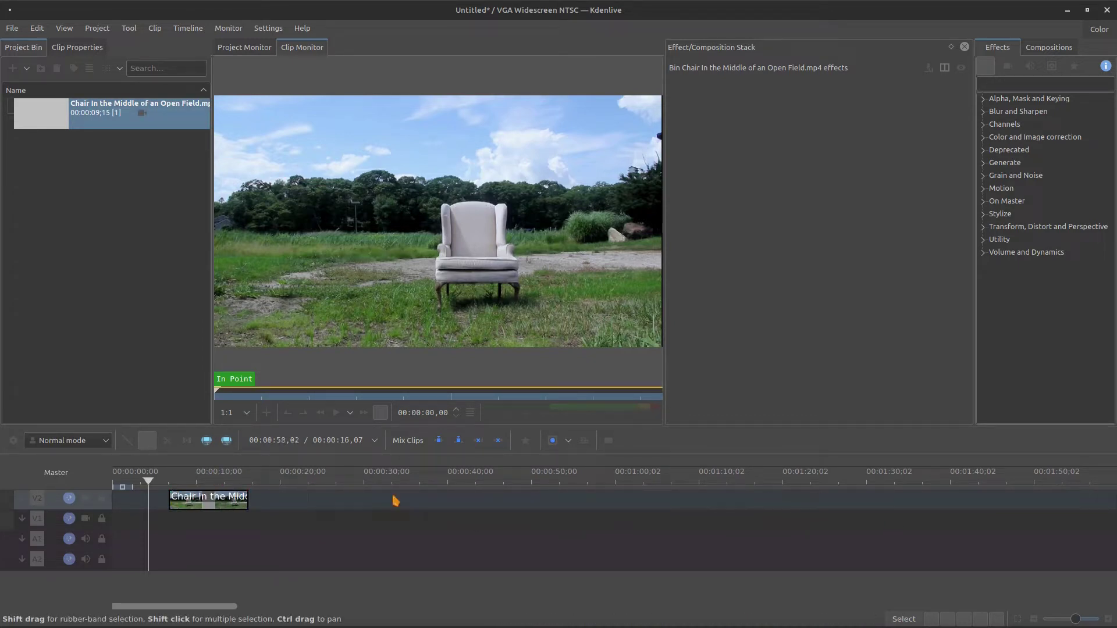
left_click_drag(279, 481, 105, 528)
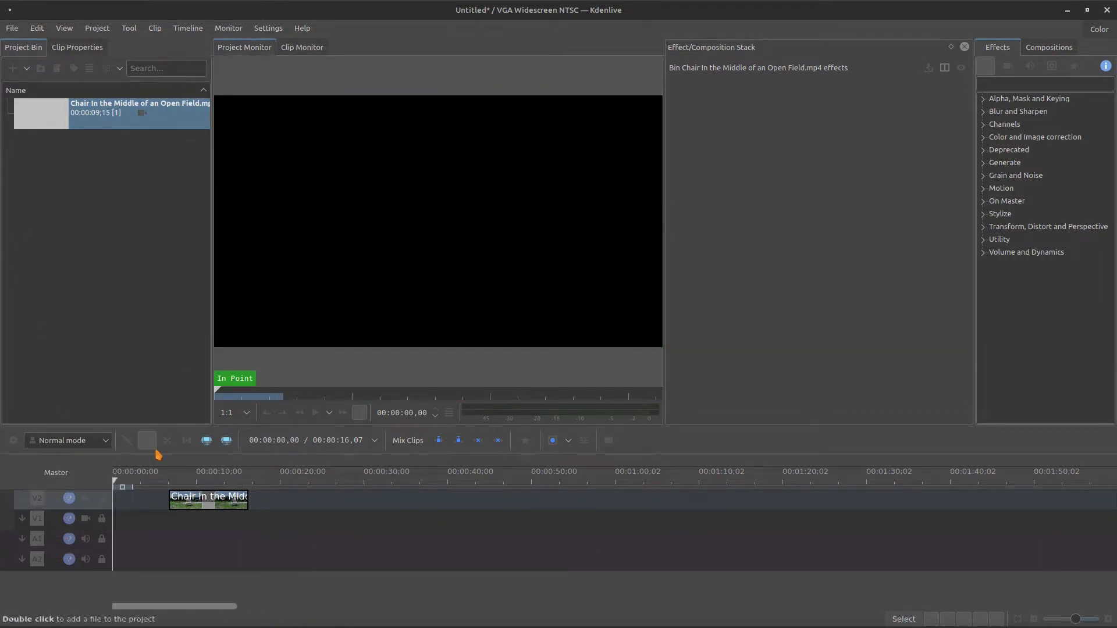
left_click_drag(179, 490, 124, 490)
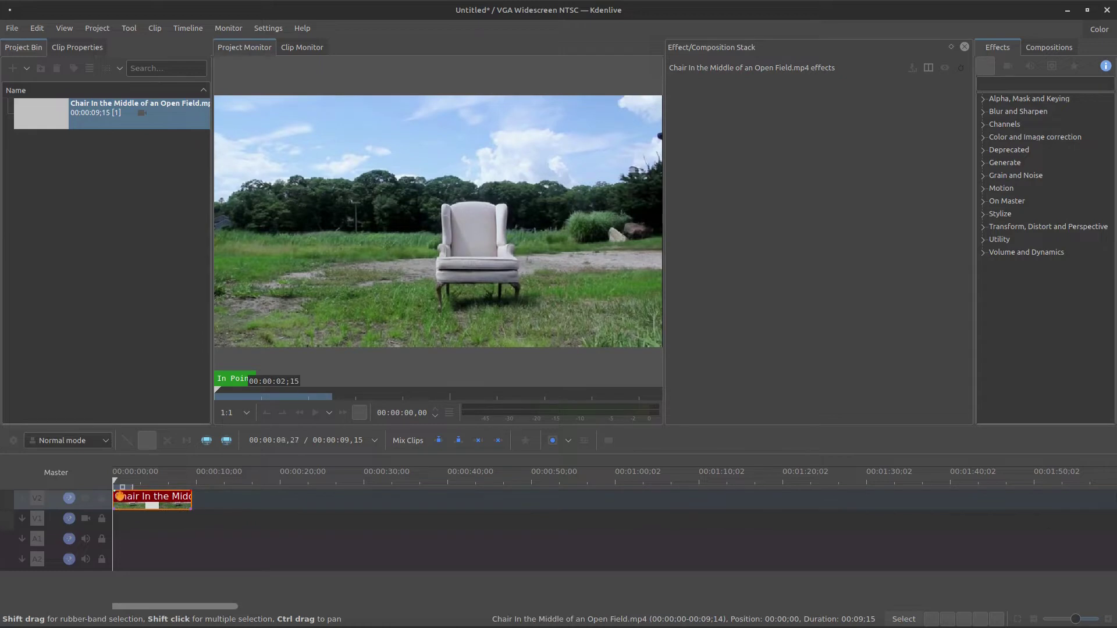
- Open the chair clip in the Clip Monitor and mark a zone with in point 00:00:00,13 and out point 00:00:00,29
left_click(58, 116)
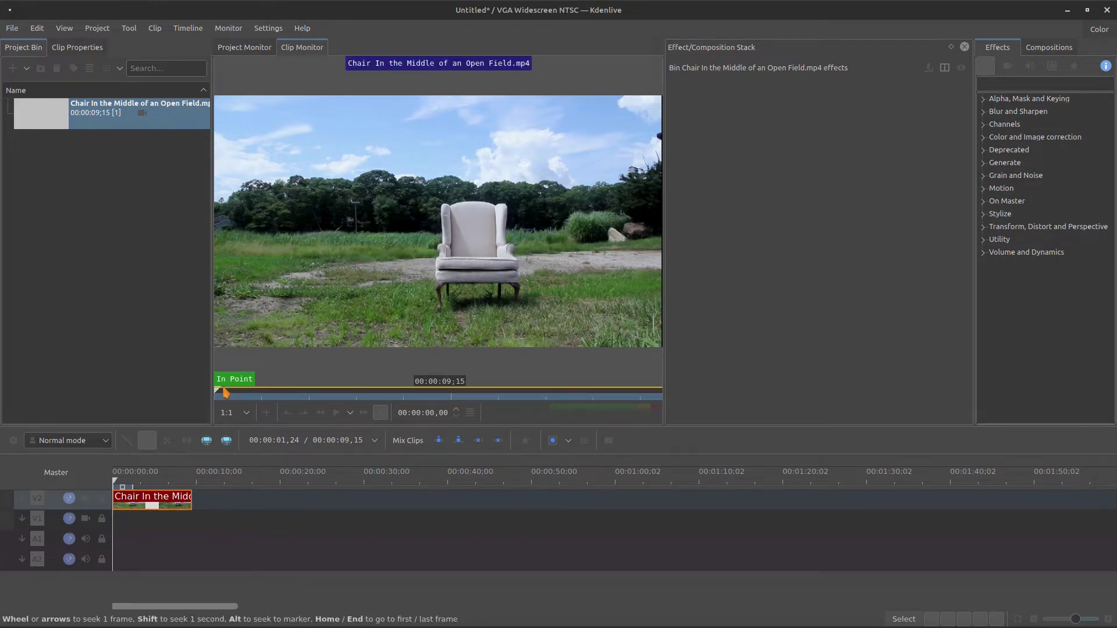
left_click_drag(225, 390, 234, 389)
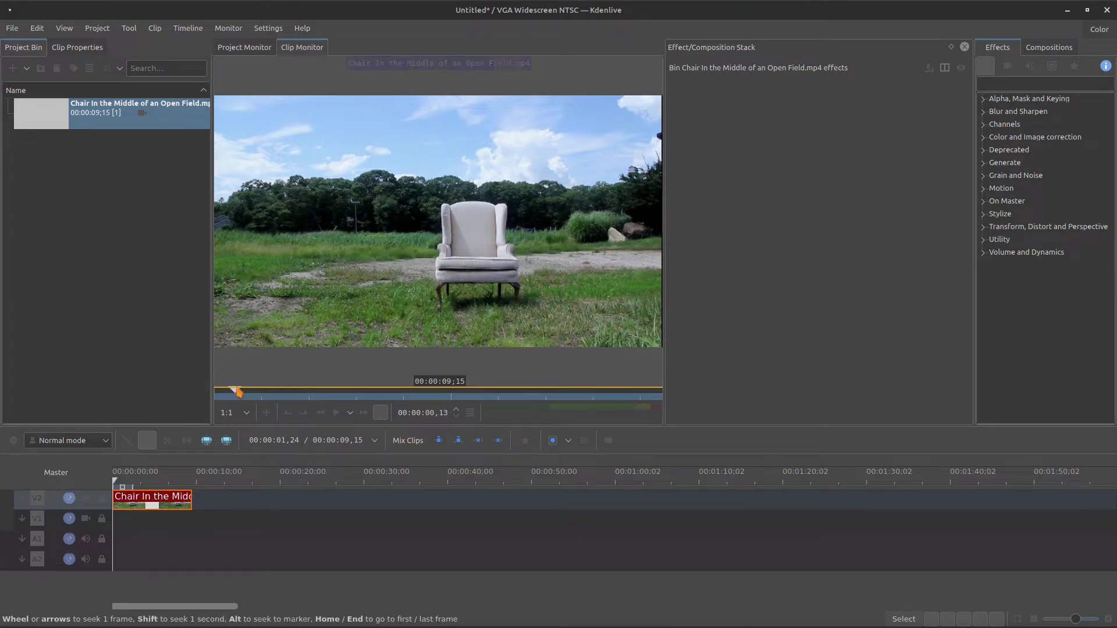
left_click(286, 414)
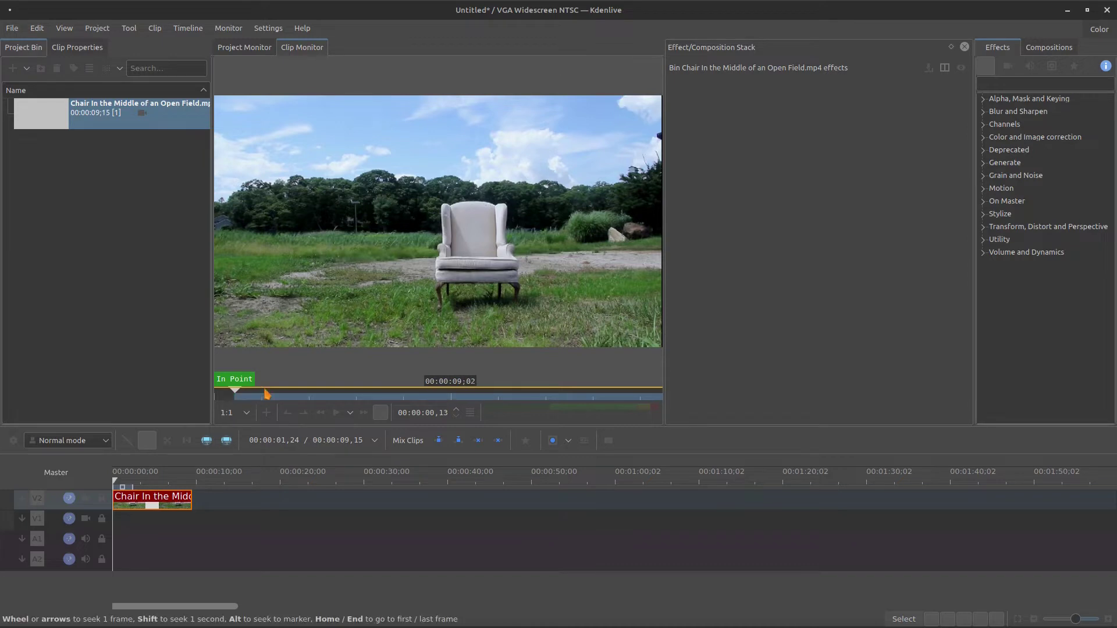
left_click(265, 393)
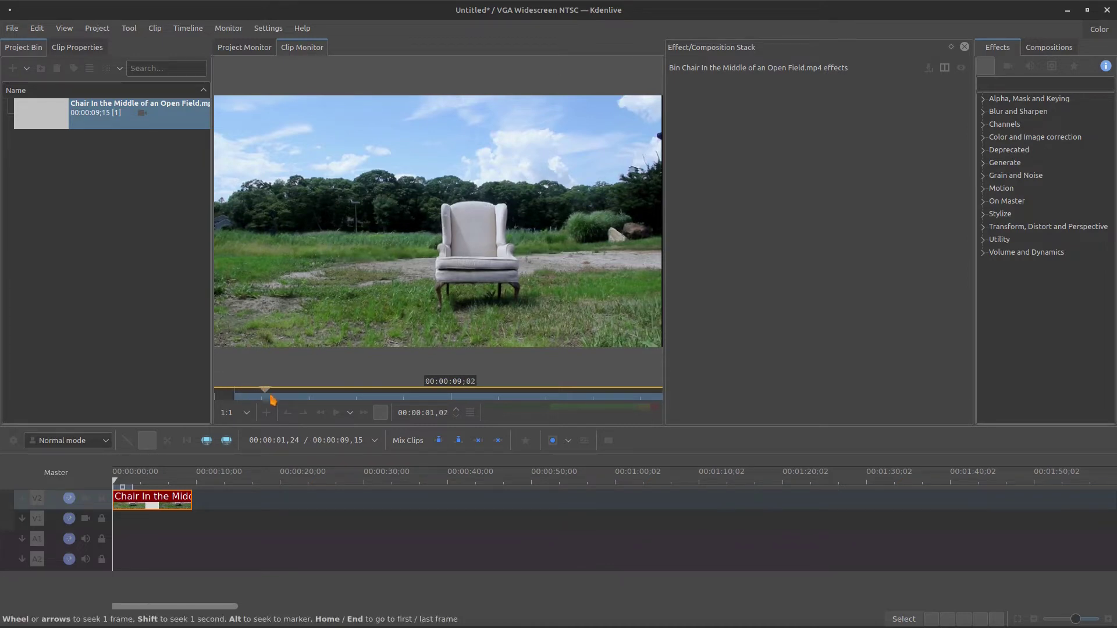
left_click(261, 398)
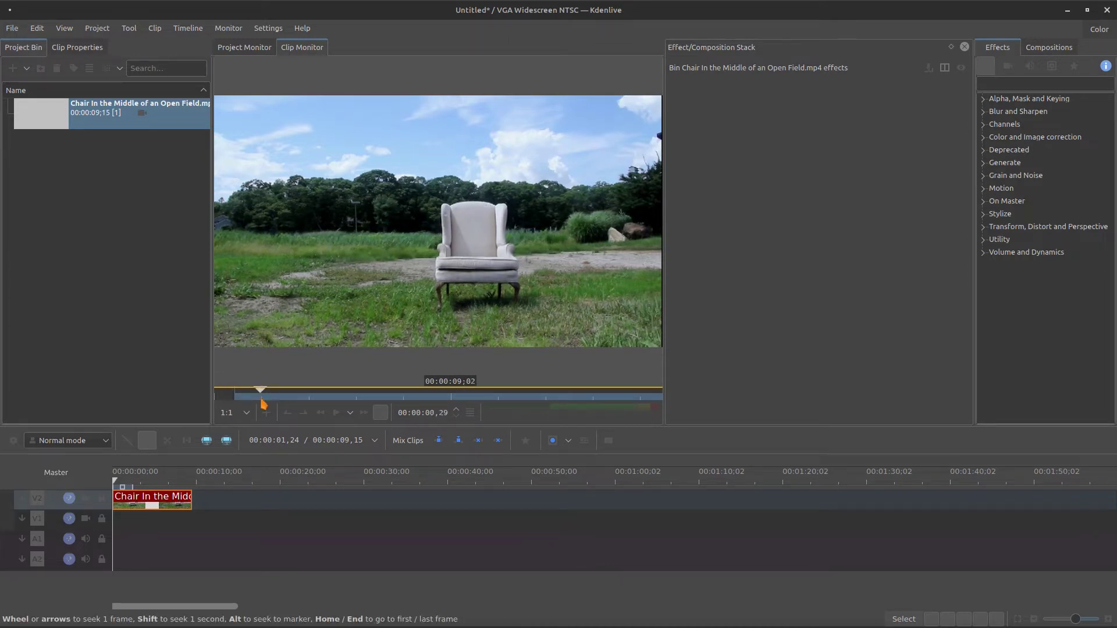
left_click(303, 414)
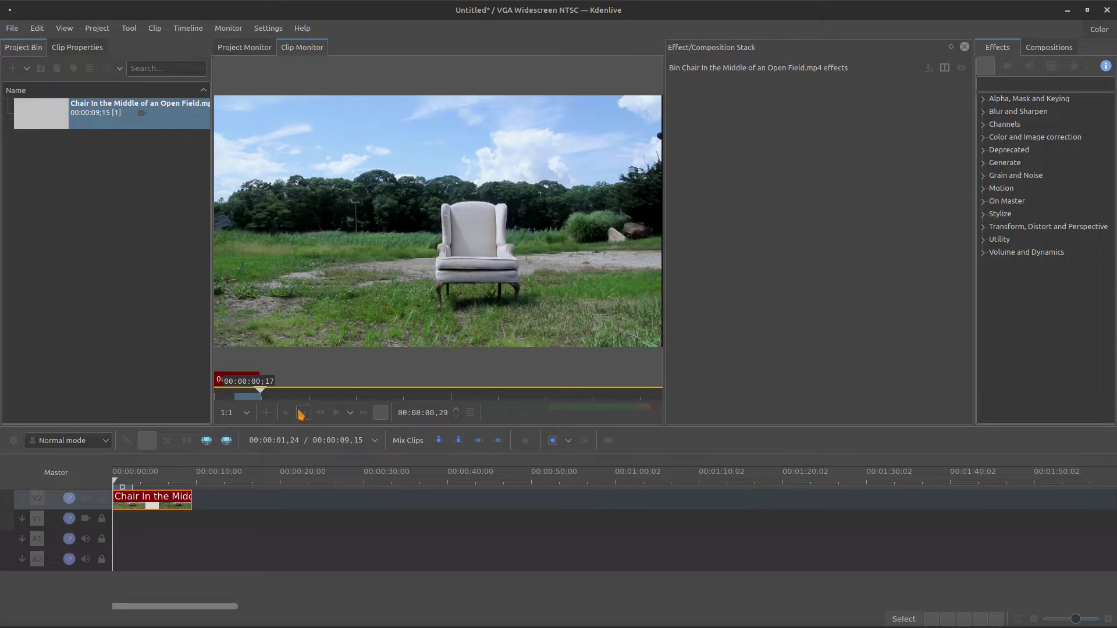
- Insert the marked zone on V2 at about 21 seconds and delete both clips from the track
left_click_drag(355, 395, 289, 499)
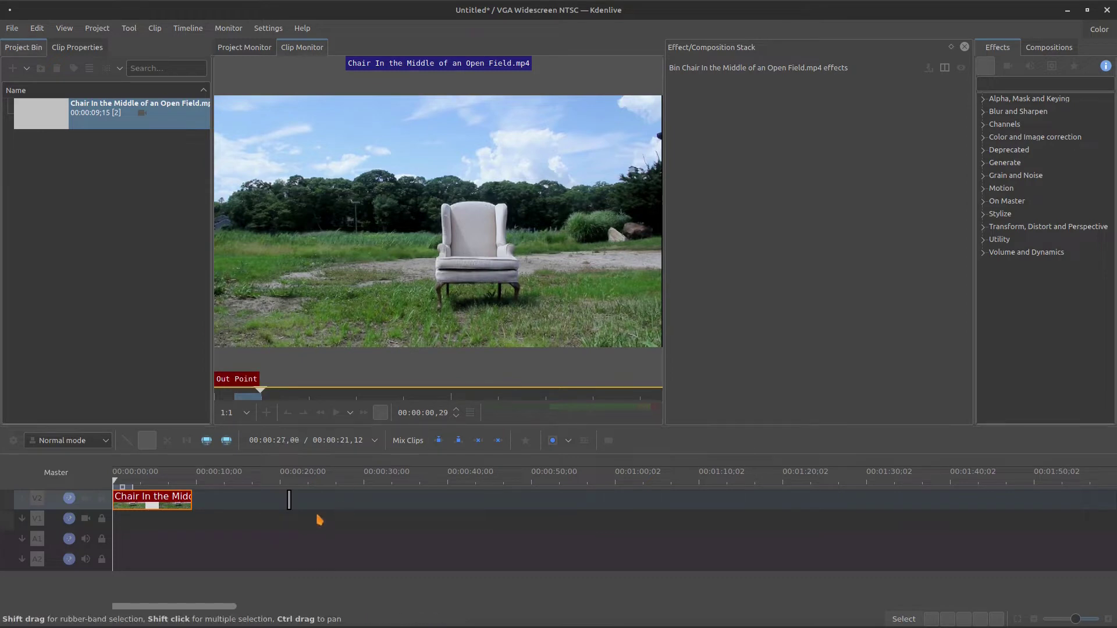
left_click_drag(315, 503, 166, 497)
key("Delete")
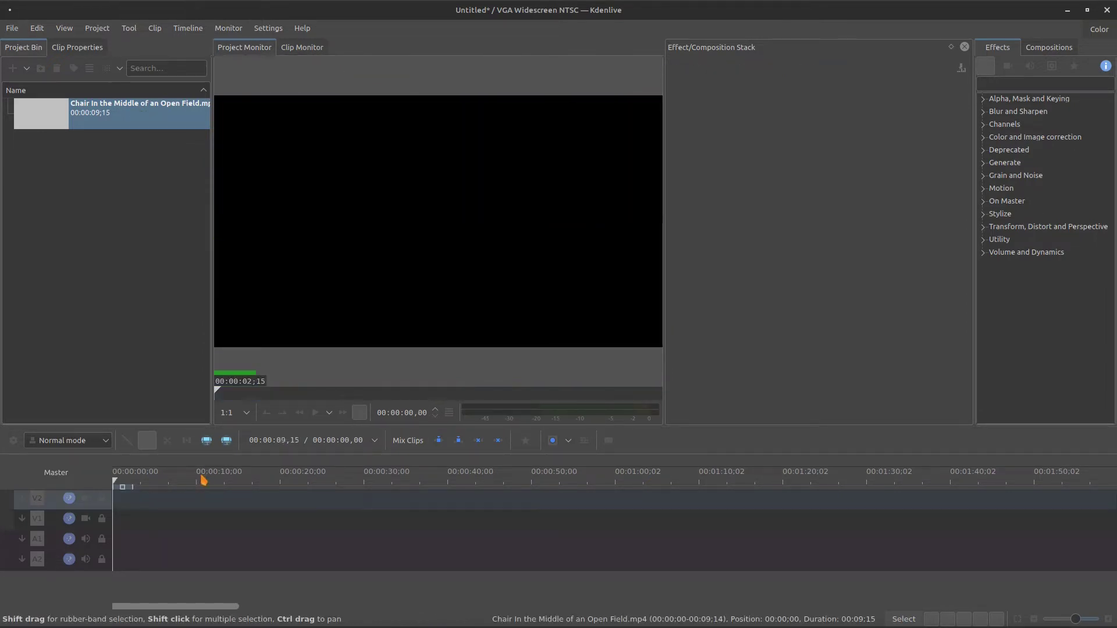
- Save the marked zone as a subclip of the chair clip in the bin, then expand the clip and select that subclip
left_click(44, 125)
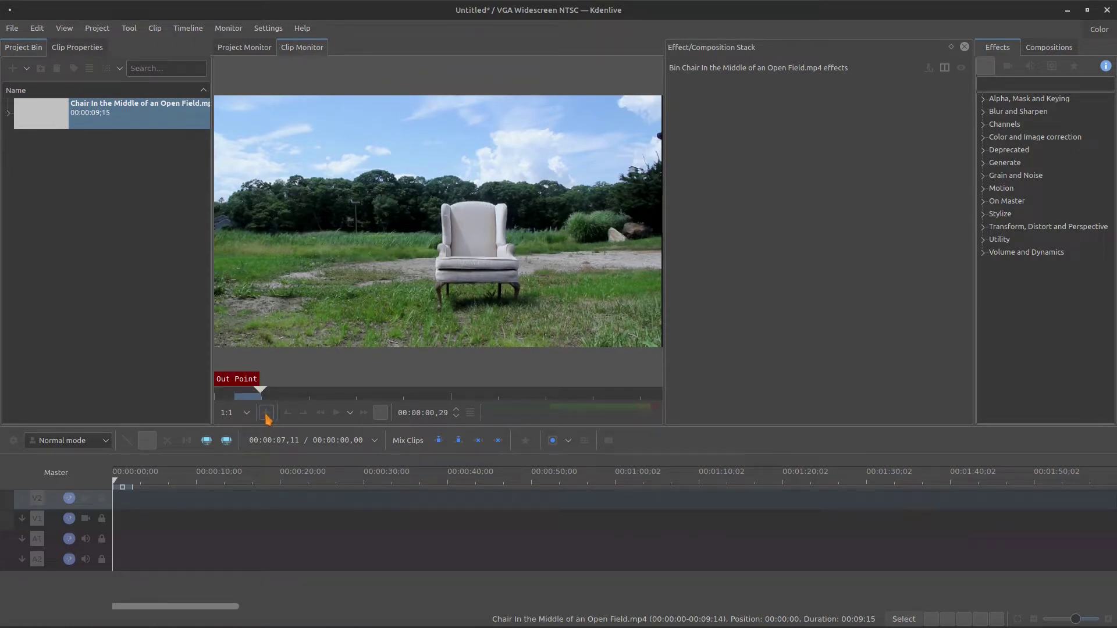
left_click(9, 118)
left_click(47, 146)
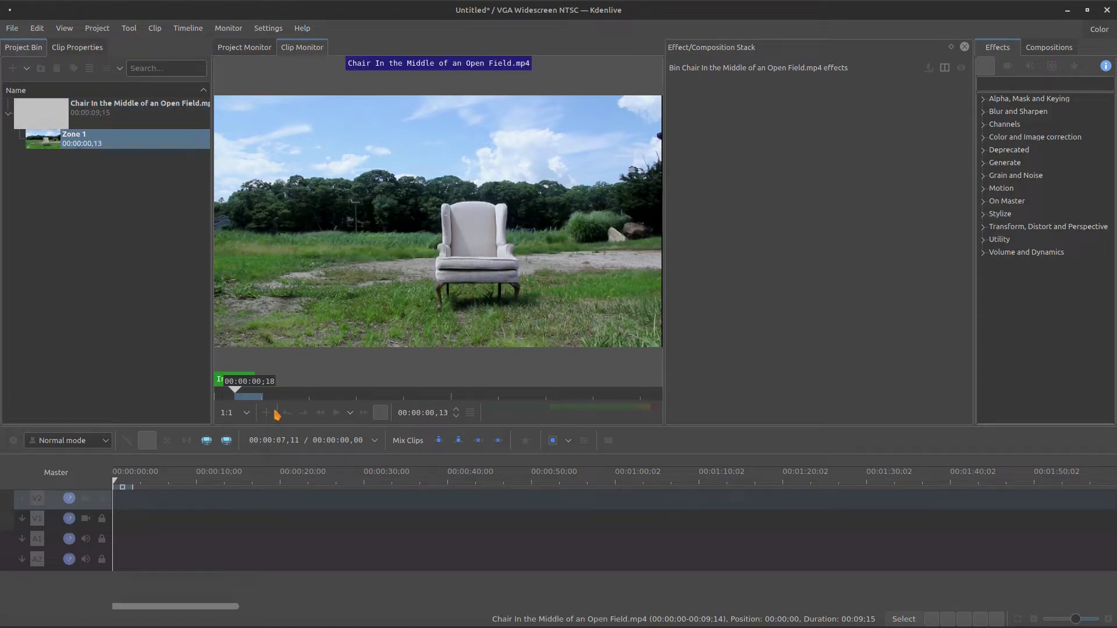
- Mark a second zone in the chair clip from 00:00:03,01 to 00:00:04,25 and add it to the bin as a subclip
left_click_drag(272, 397, 359, 409)
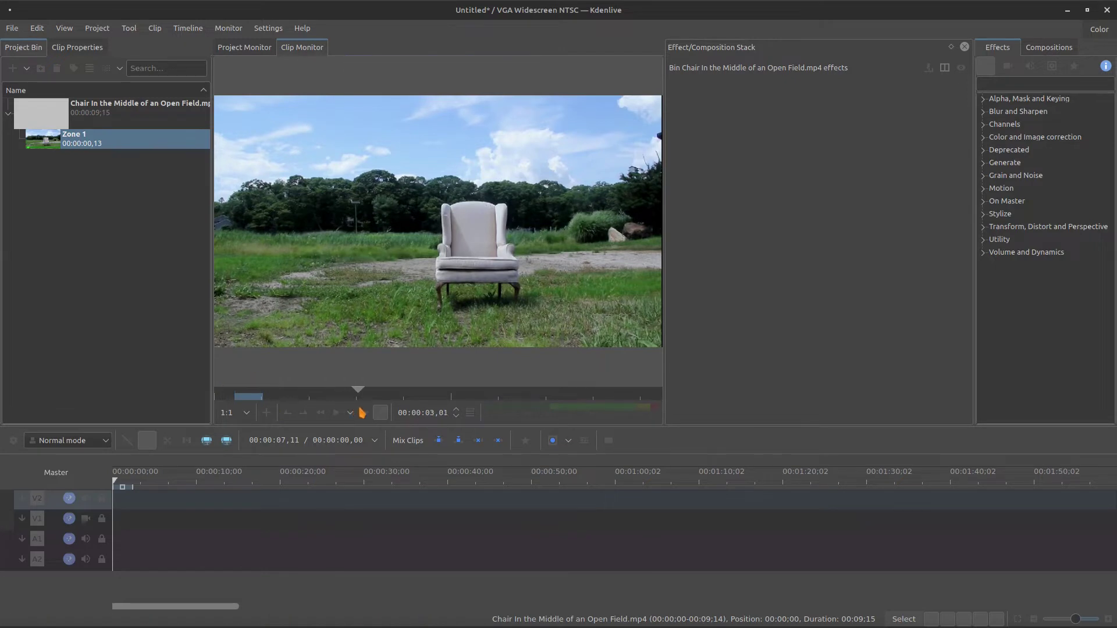
left_click(286, 413)
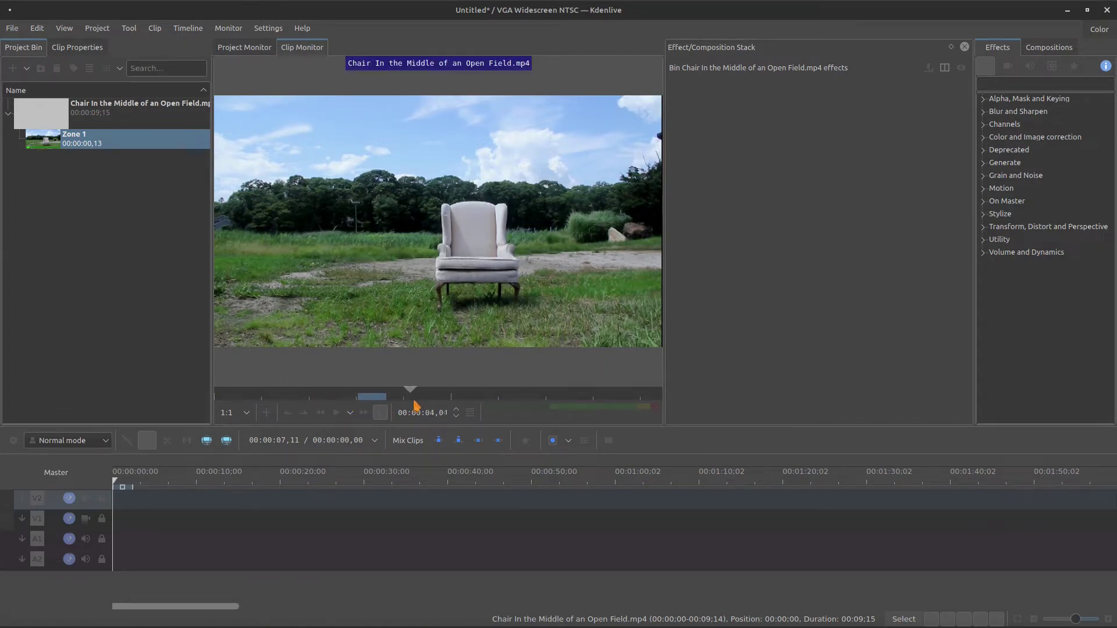
left_click(303, 412)
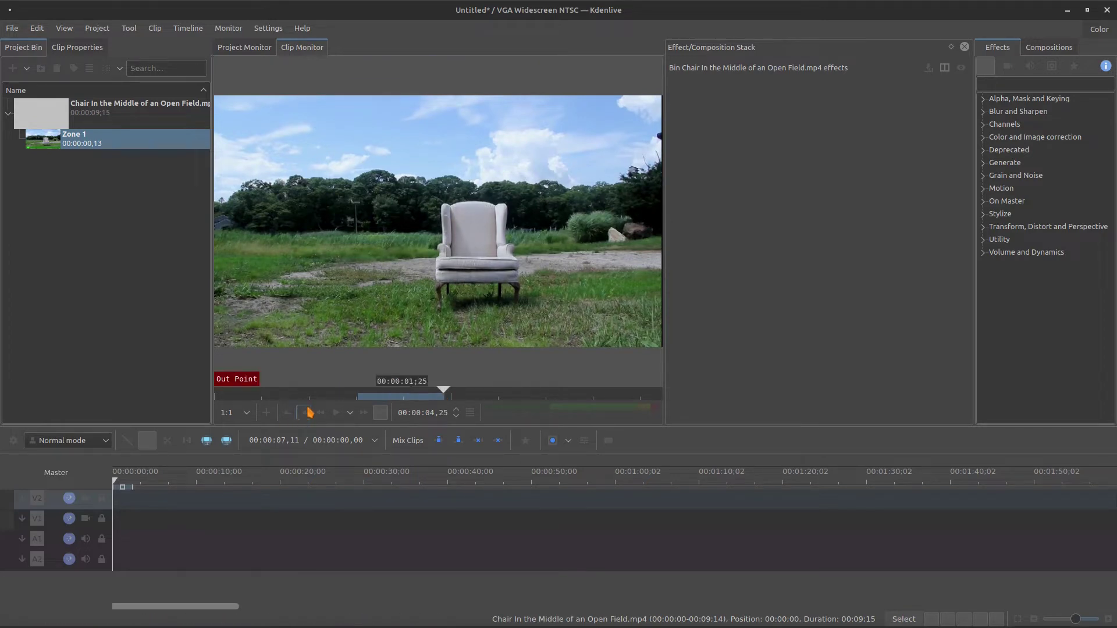
left_click(266, 412)
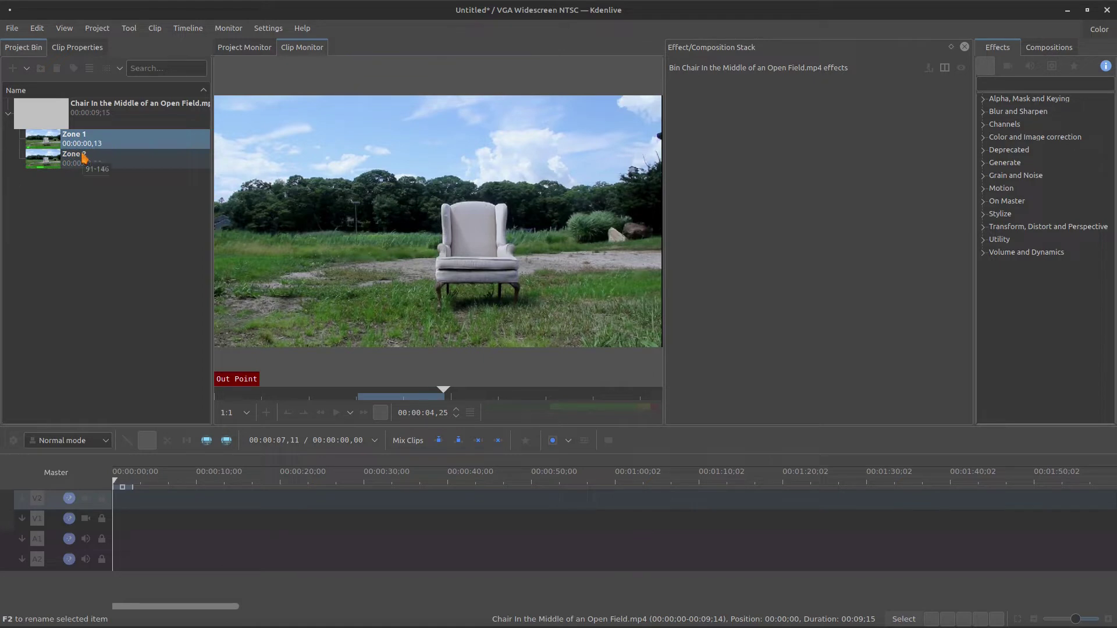
- Mark a third zone in the chair clip from 00:00:07,08 to 00:00:08,18 and add it to the bin as a subclip
left_click(560, 394)
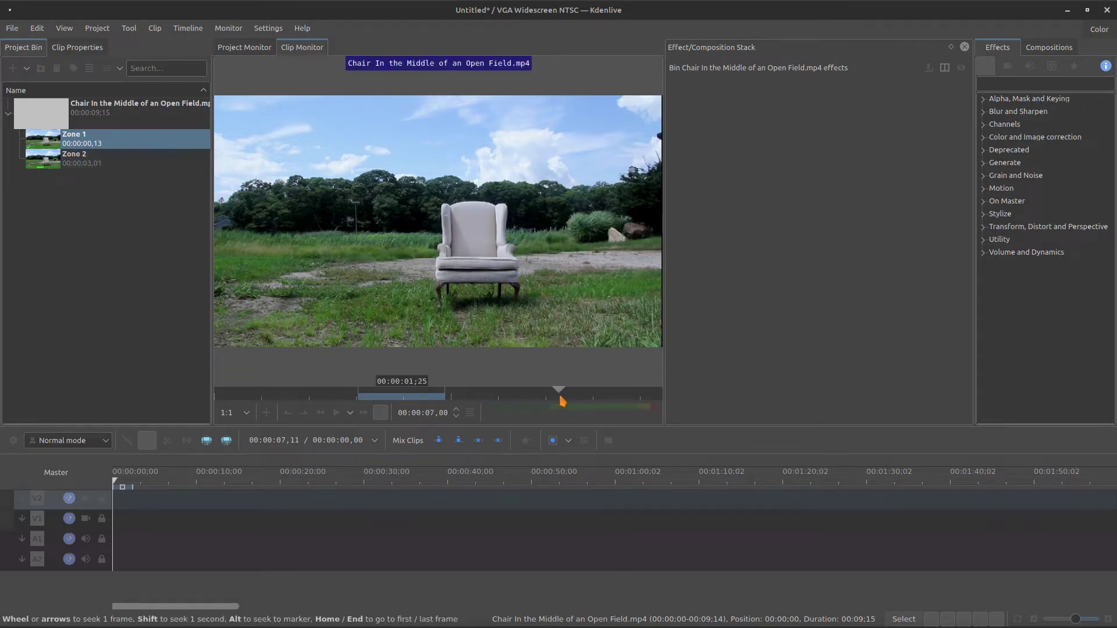
left_click(287, 413)
left_click_drag(639, 392, 621, 390)
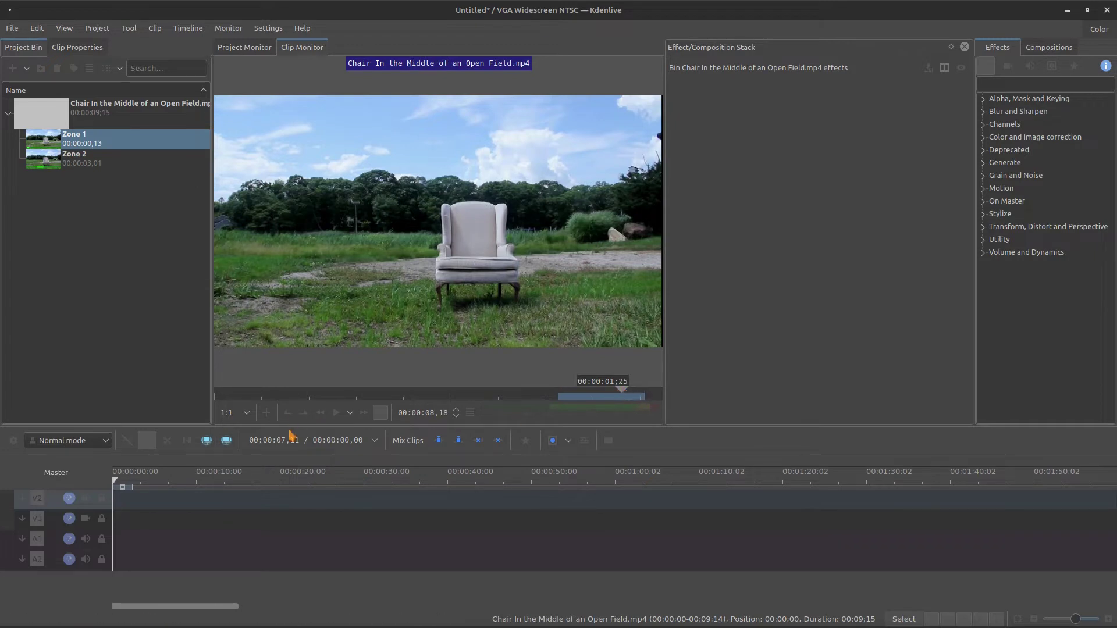
left_click(303, 412)
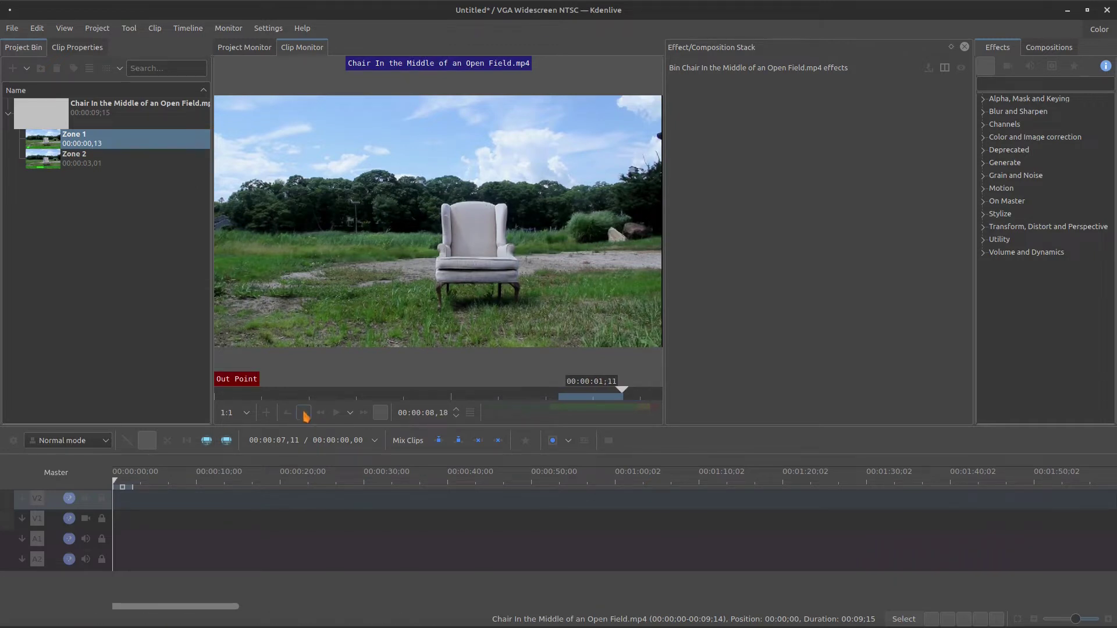
left_click(267, 415)
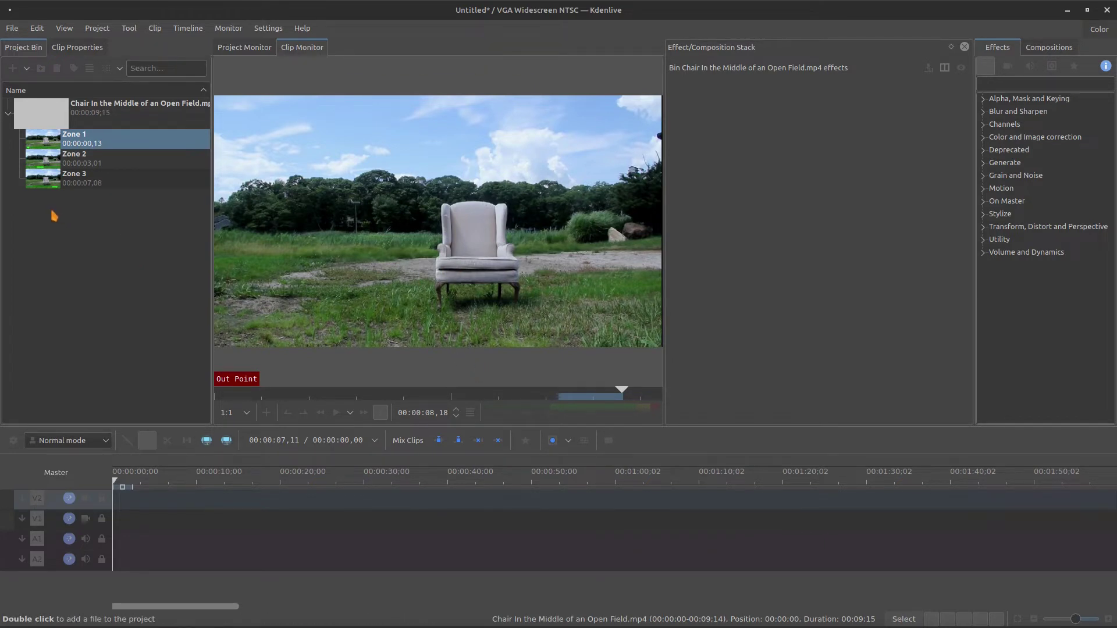
- Select all three zone subclips in the bin, place them in sequence at the start of V2, and preview them
left_click_drag(61, 183, 83, 158)
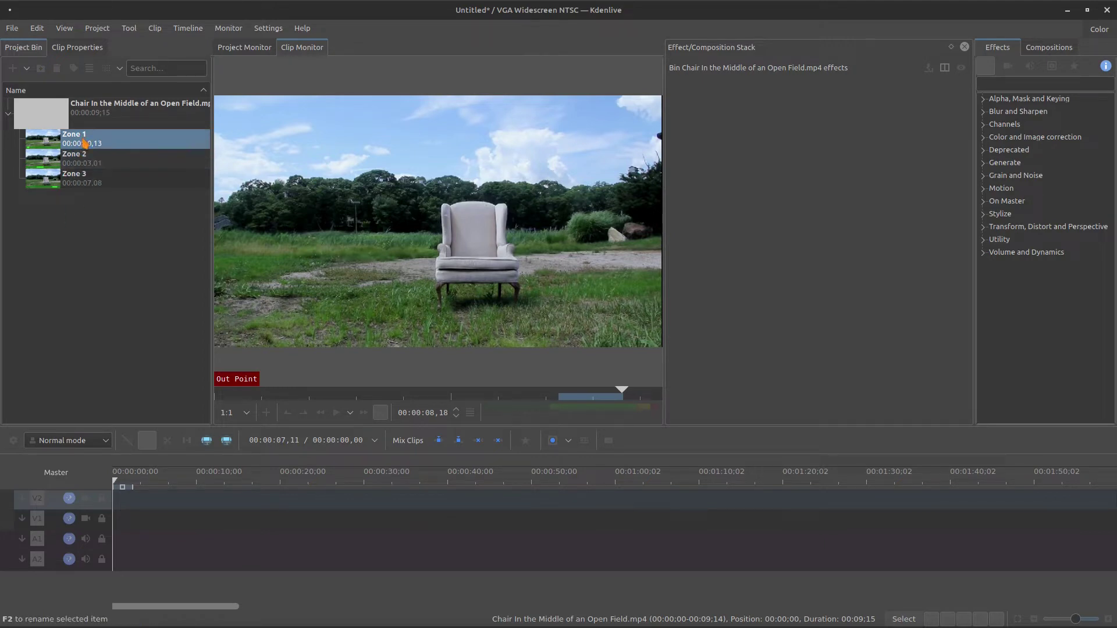
left_click(74, 184, "shift")
left_click_drag(74, 184, 134, 514)
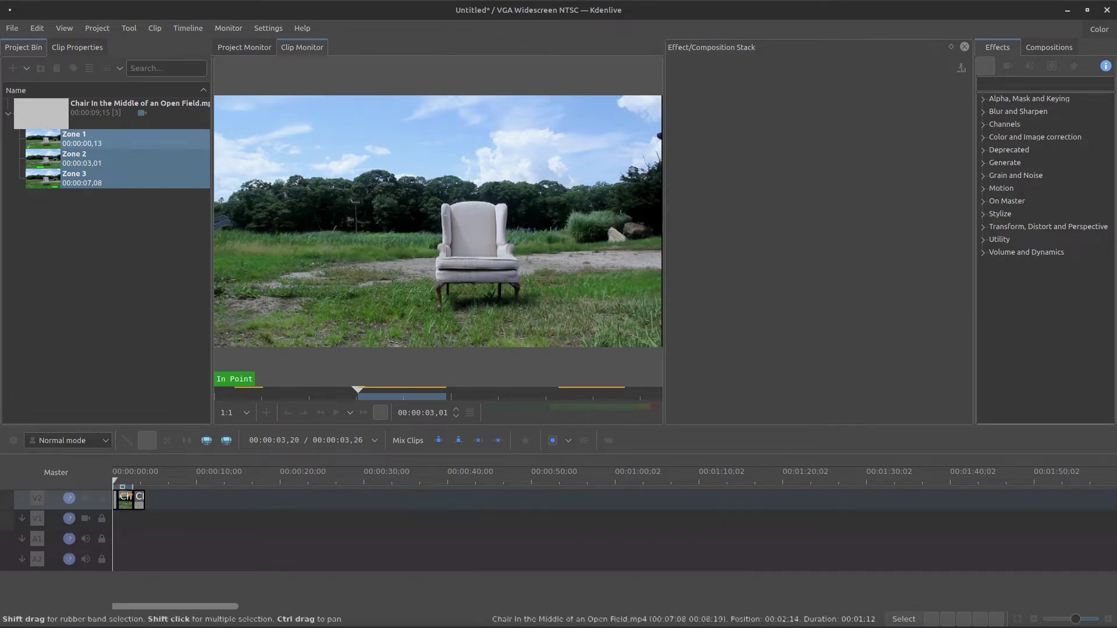
key("space")
mouse_move(121, 486)
left_mouse_down()
mouse_move(111, 483)
mouse_move(123, 484)
left_mouse_up()
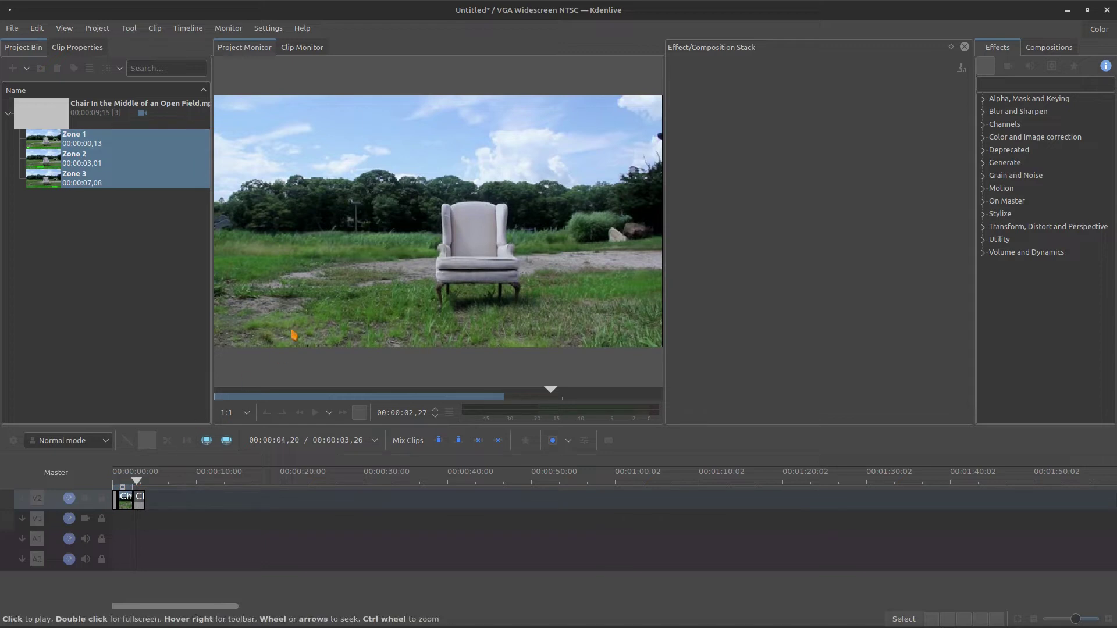
- Collapse the chair clip's subclips in the bin and add a Transform effect to the second clip on V2
left_click(10, 116)
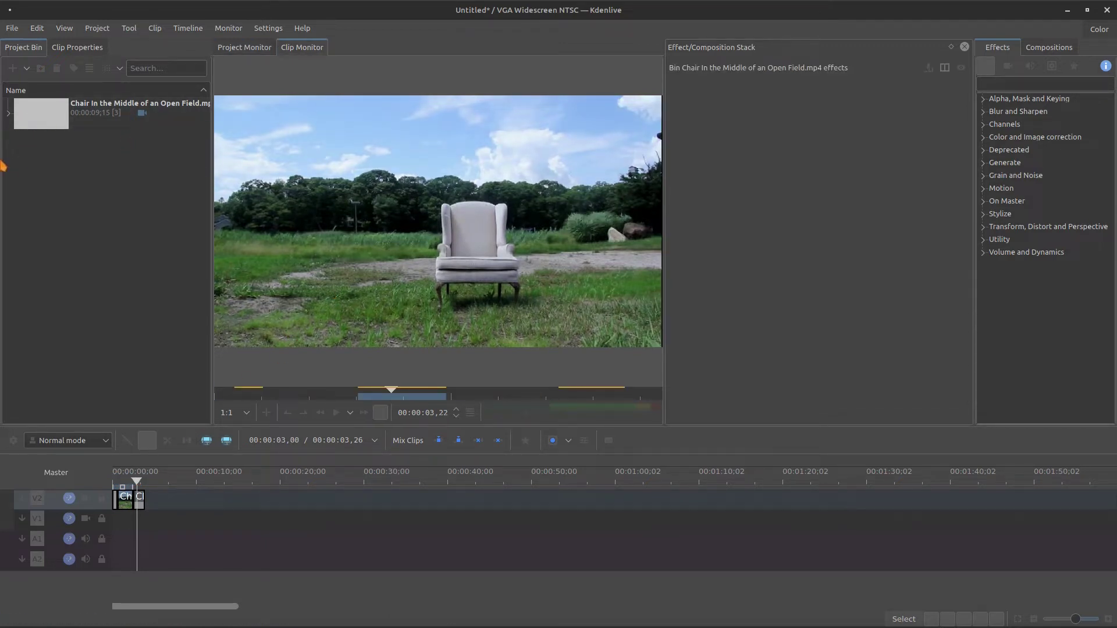
left_click(58, 124)
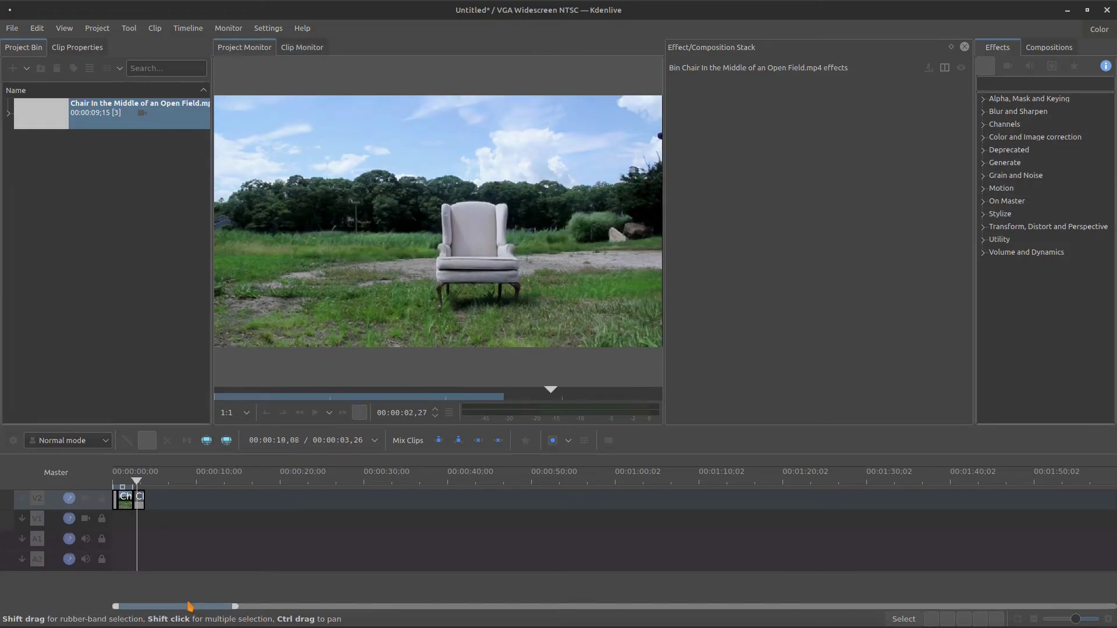
left_click_drag(236, 609, 124, 611)
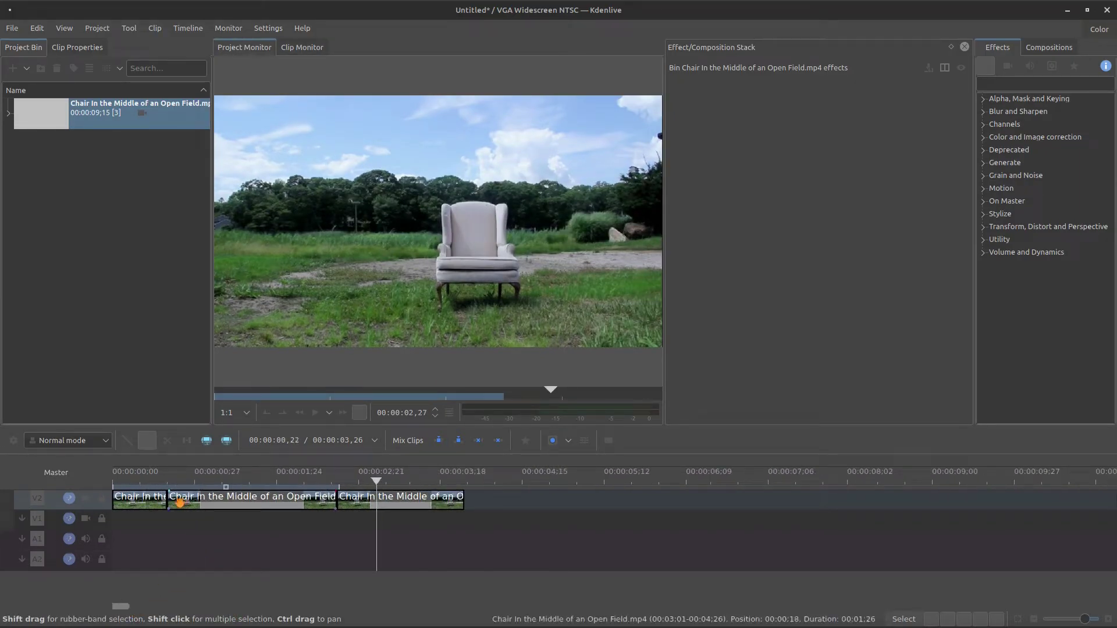
left_click(250, 505)
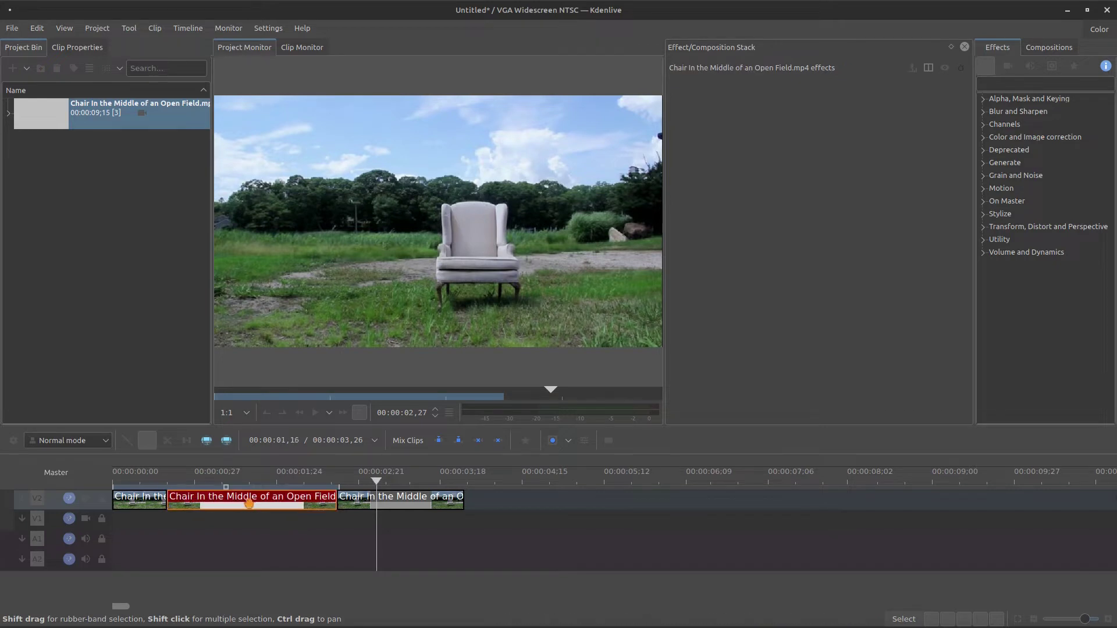
left_click(276, 481)
left_click(525, 440)
left_click_drag(531, 469, 299, 501)
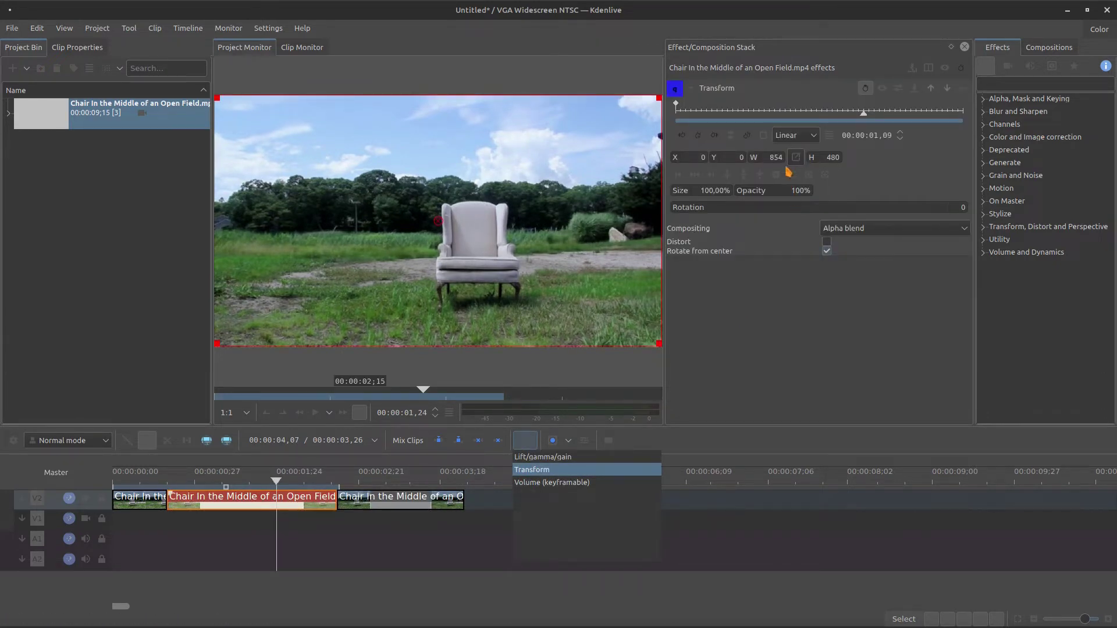
- Add Transform keyframes to the second V2 clip at effect time 00:00:00,19 and at the clip's end
left_click(763, 110)
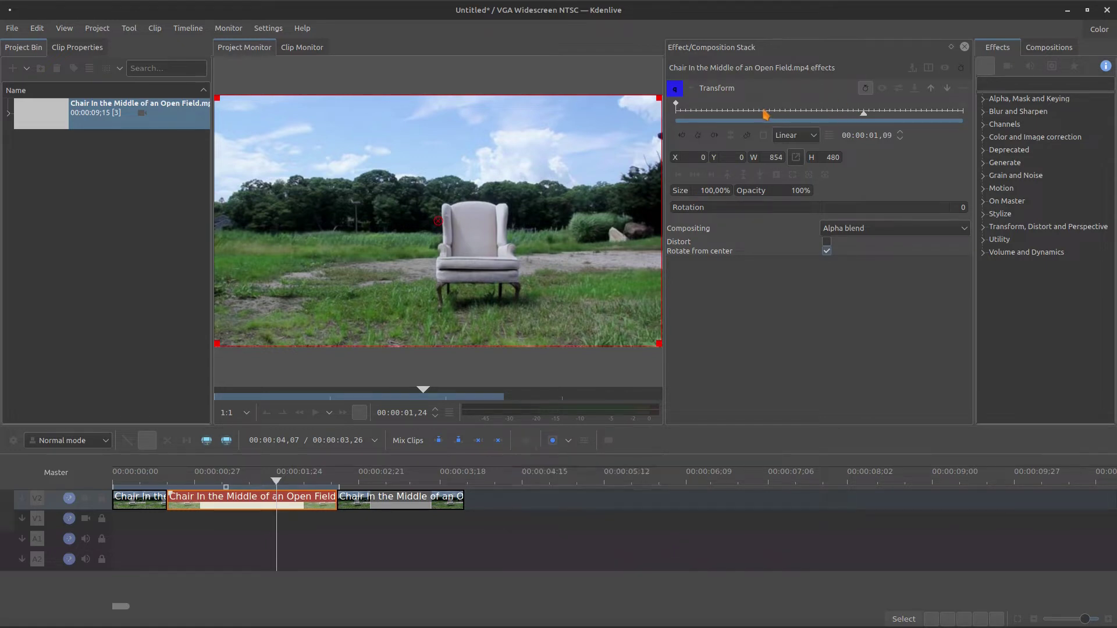
left_click(760, 120)
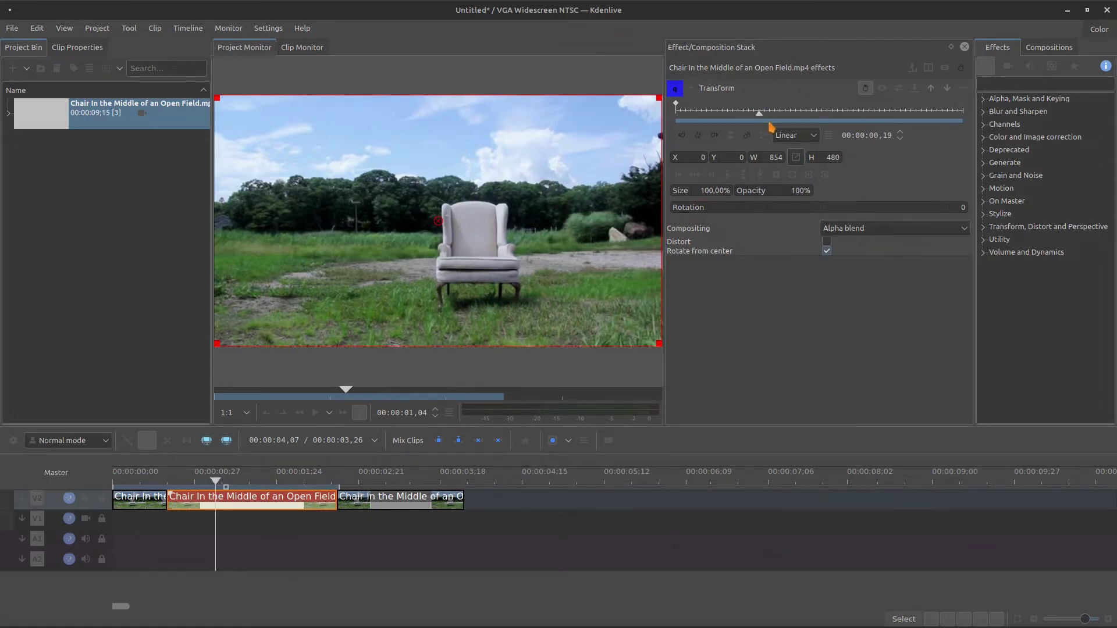
left_click(698, 135)
left_click_drag(780, 123, 984, 123)
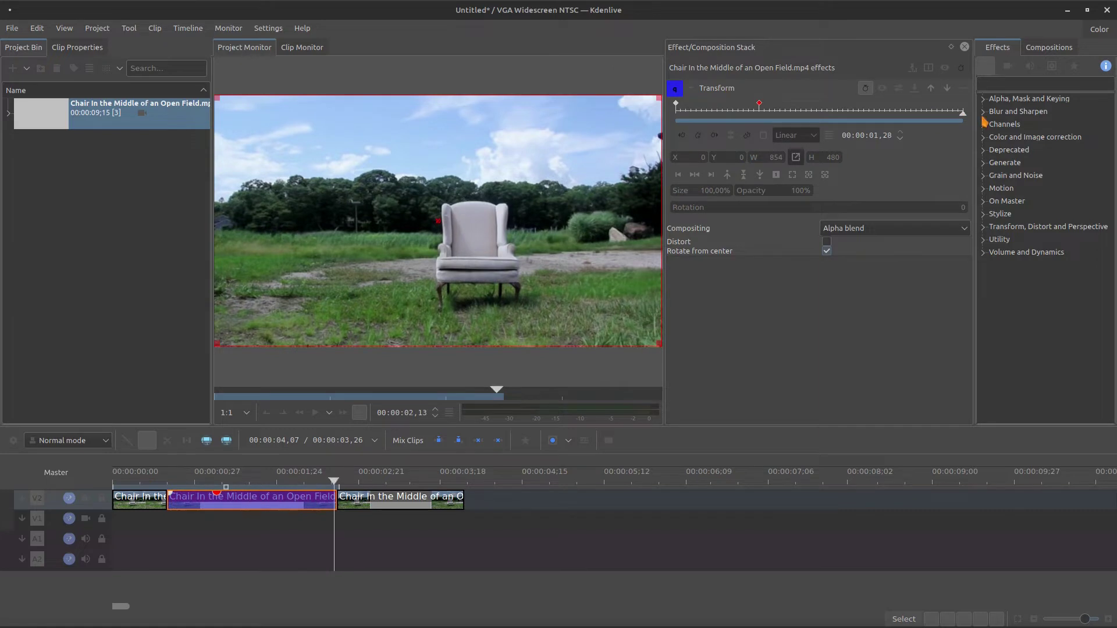
left_click(697, 135)
- Add a Transform keyframe at effect time 00:00:01,09 and set its Size to 260%
left_click(866, 113)
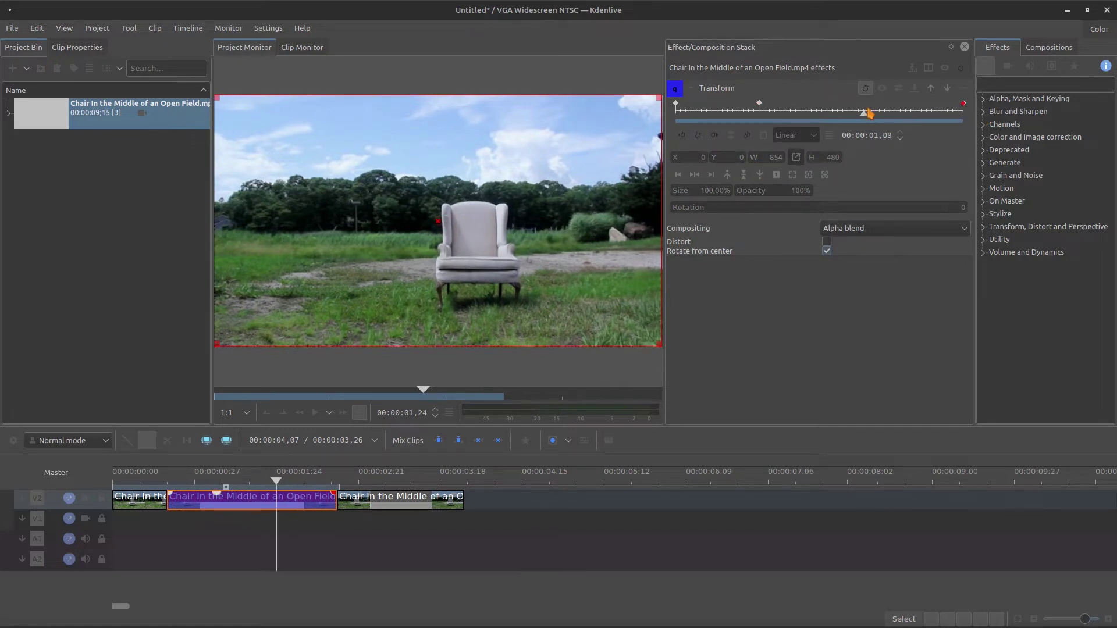
left_click(699, 135)
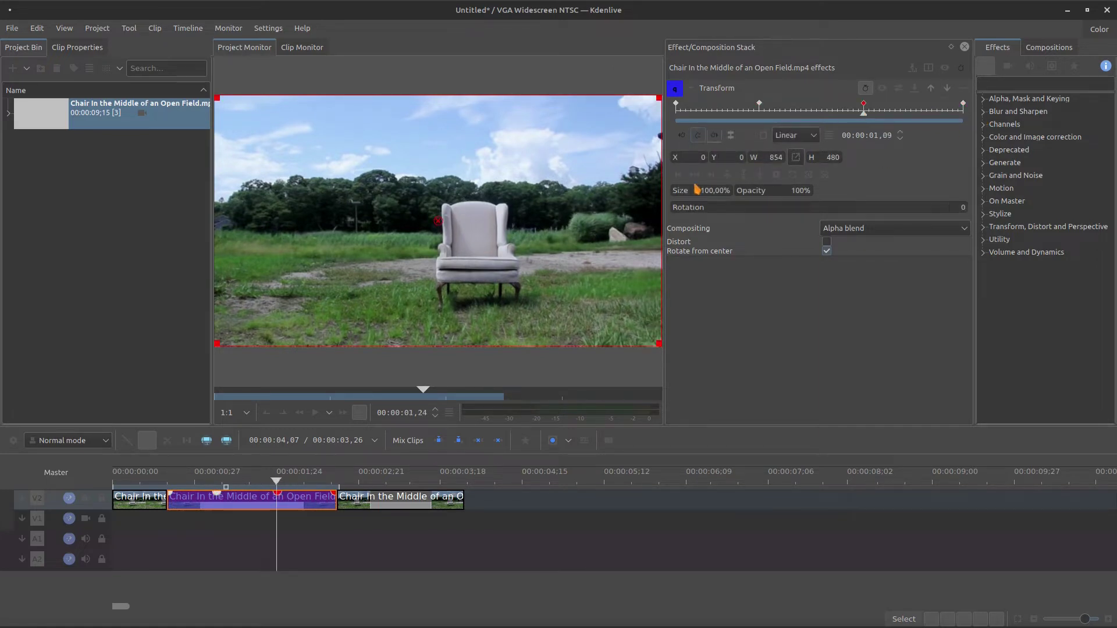
left_click_drag(690, 194, 713, 187)
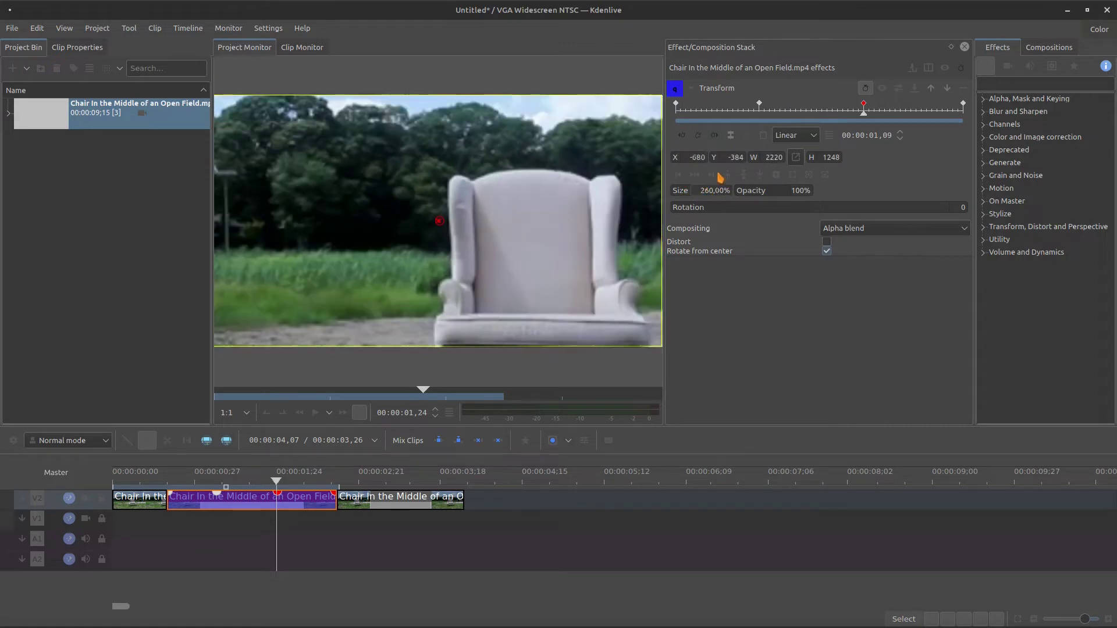
- Set the Transform Size to 54.38% at the 00:00:00,19 keyframe and add a keyframe at 00:00:00,27 with Size 270.63%
left_click(759, 116)
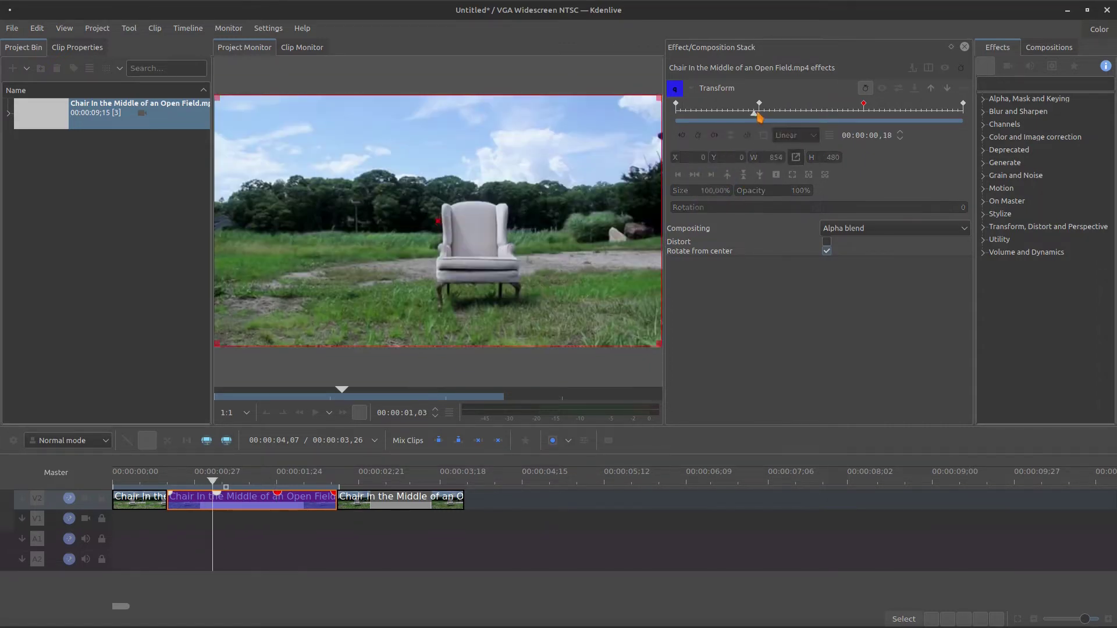
left_click_drag(685, 195, 678, 188)
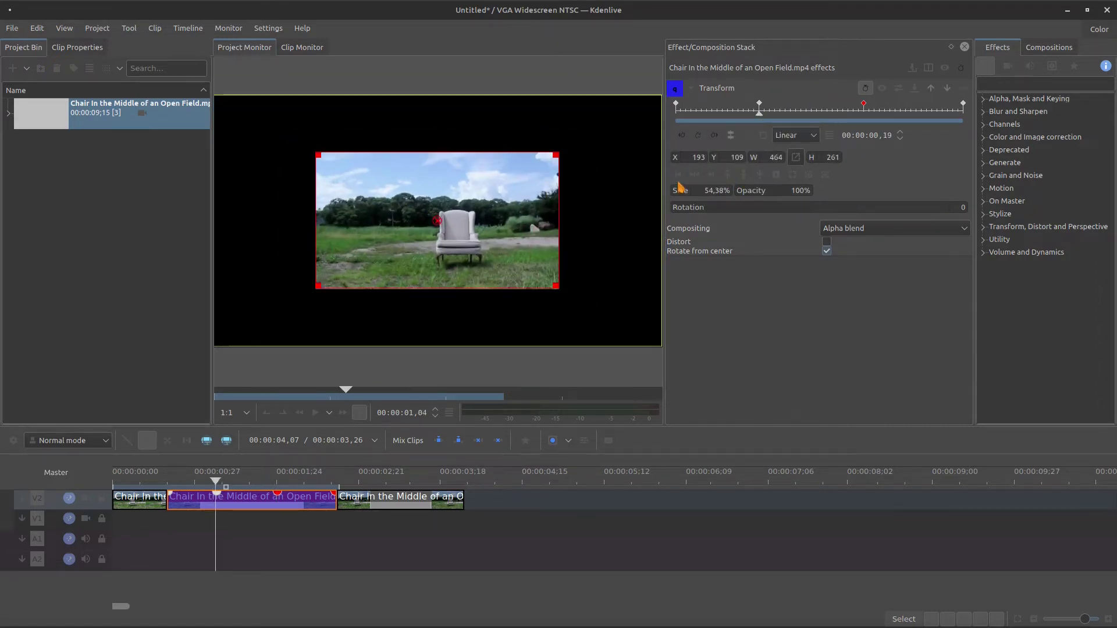
left_click(801, 112)
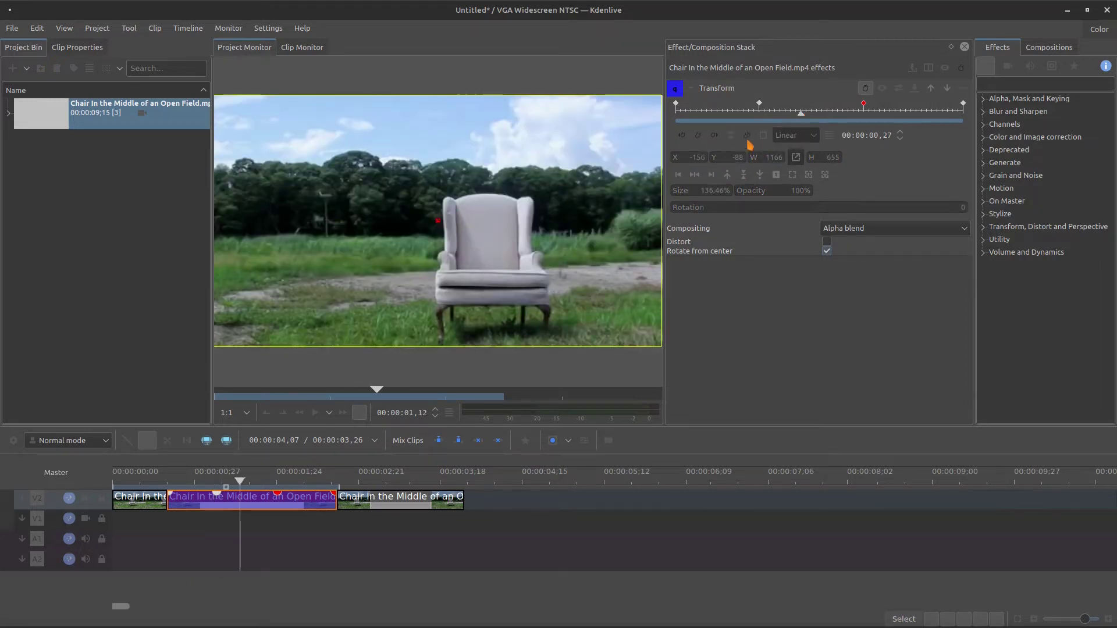
left_click_drag(685, 196, 726, 157)
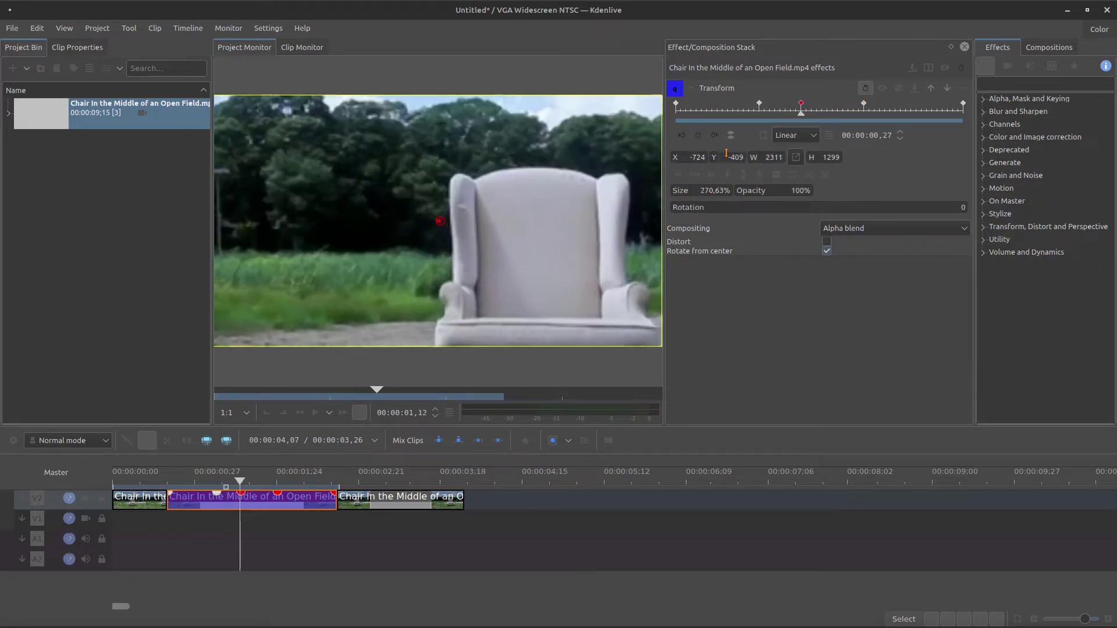
- Play the animated second V2 clip and bring the playhead back to about 00:00:01,00 on the timeline
key("space")
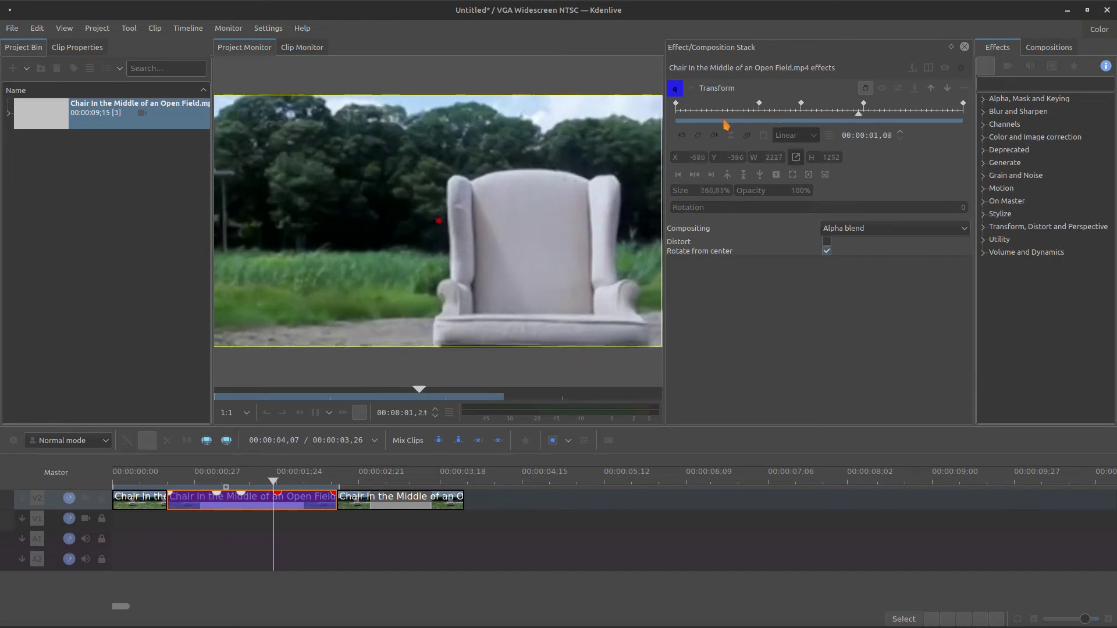
key("space")
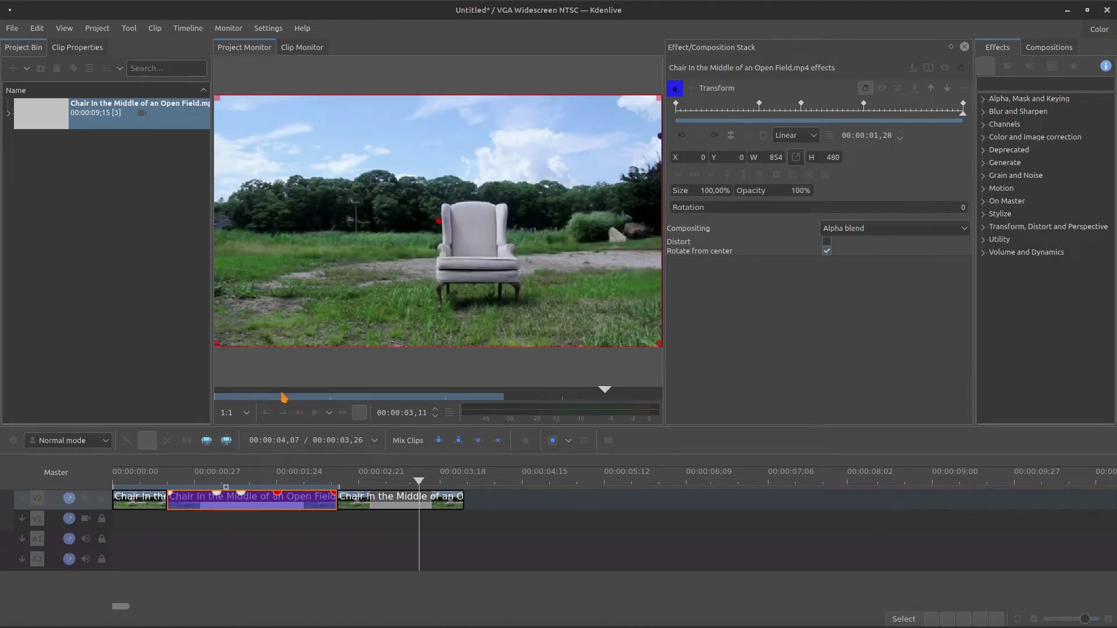
left_click_drag(215, 485, 204, 485)
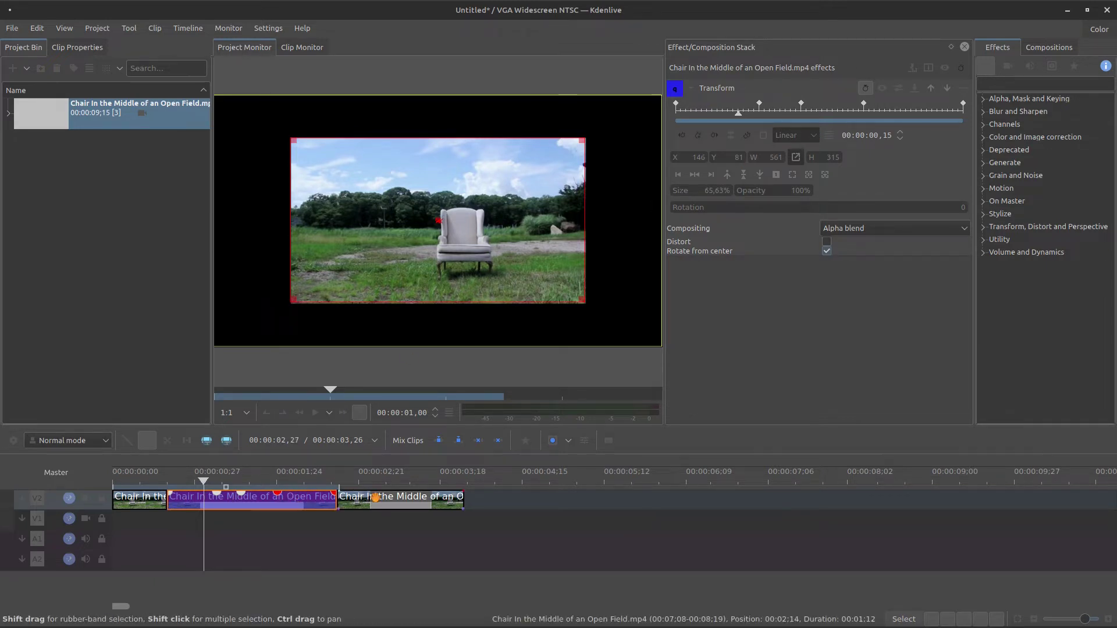
- Copy the second V2 clip's keyframed Transform effect onto the third V2 clip and preview it in playback
left_click(376, 499)
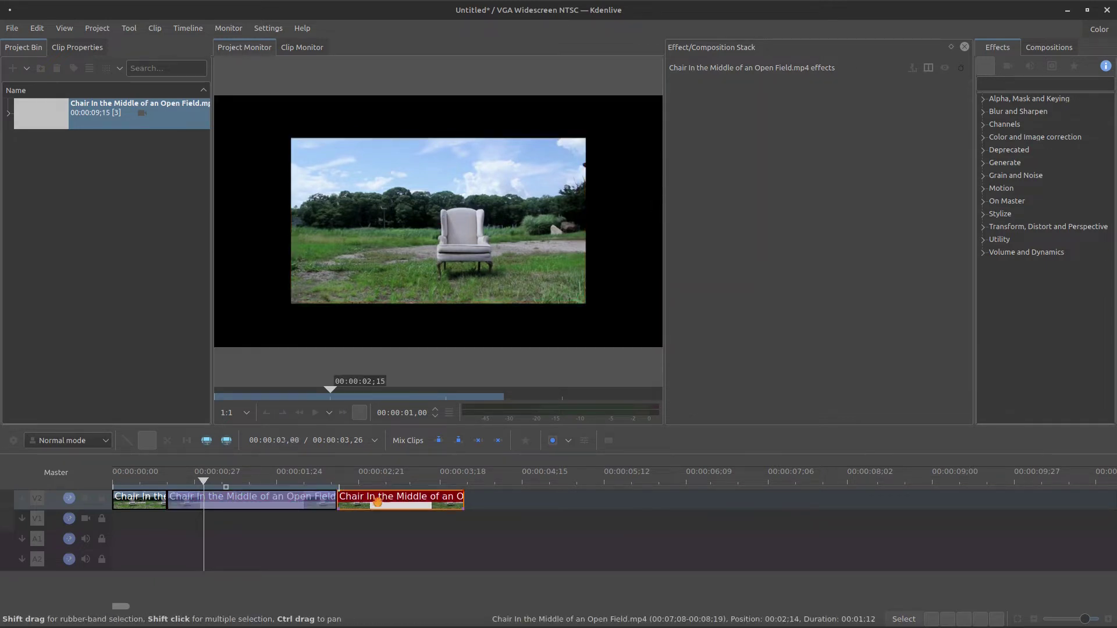
left_click(297, 503)
right_click(301, 504)
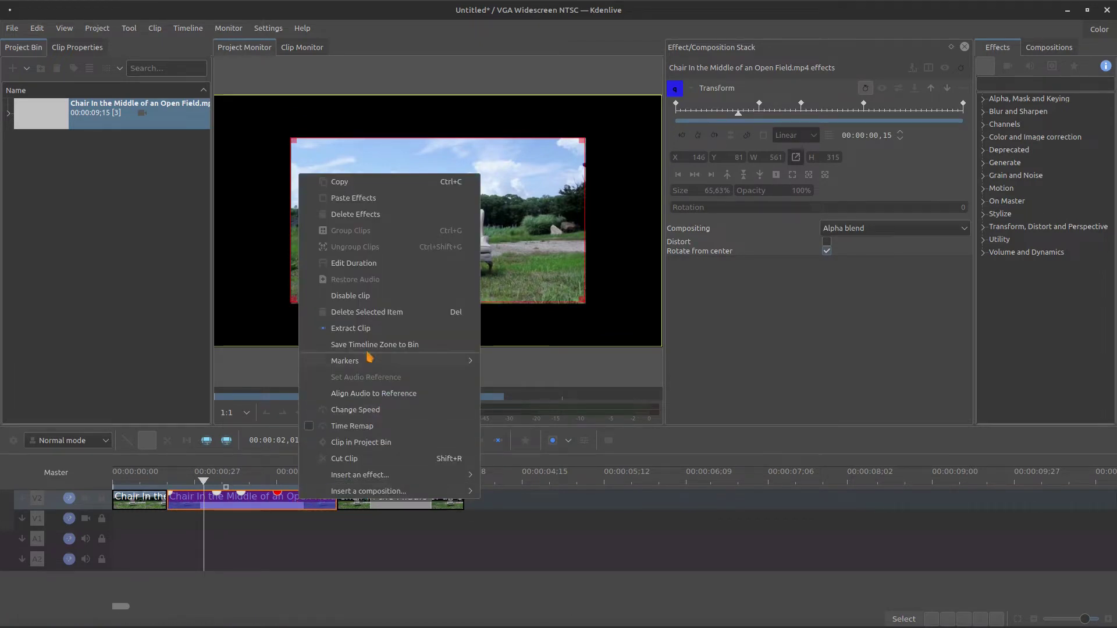
left_click(377, 185)
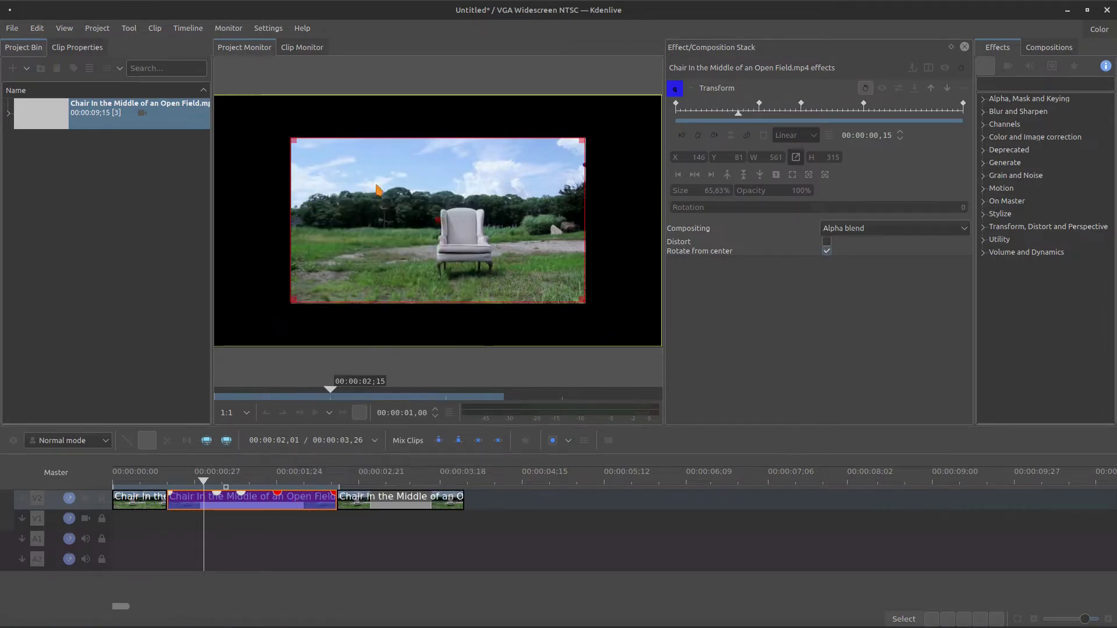
right_click(400, 501)
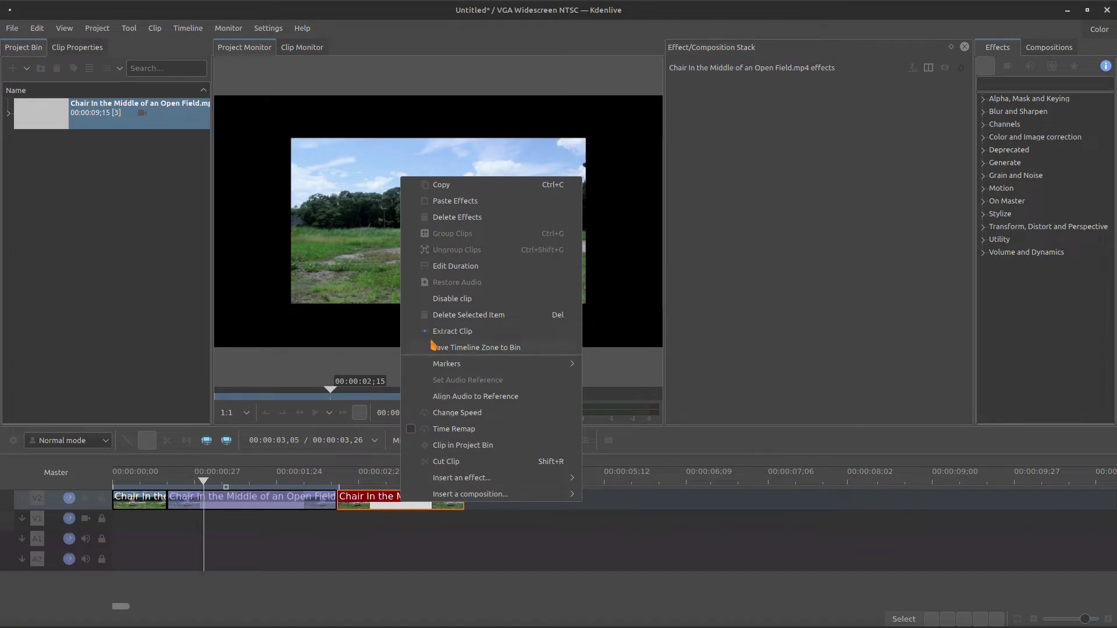
left_click(459, 201)
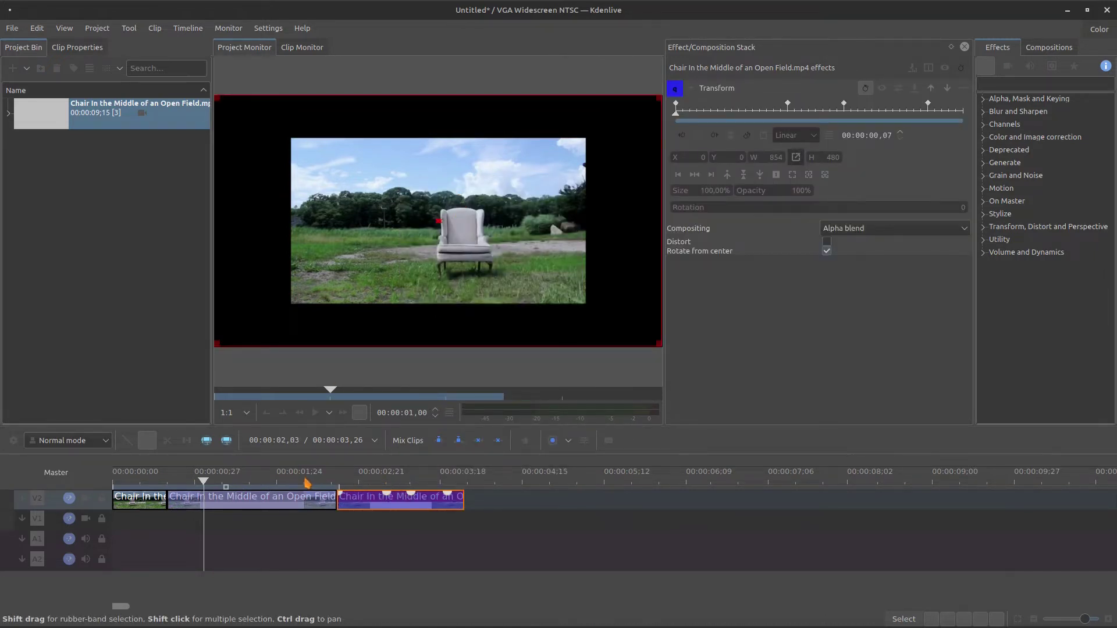
key("space")
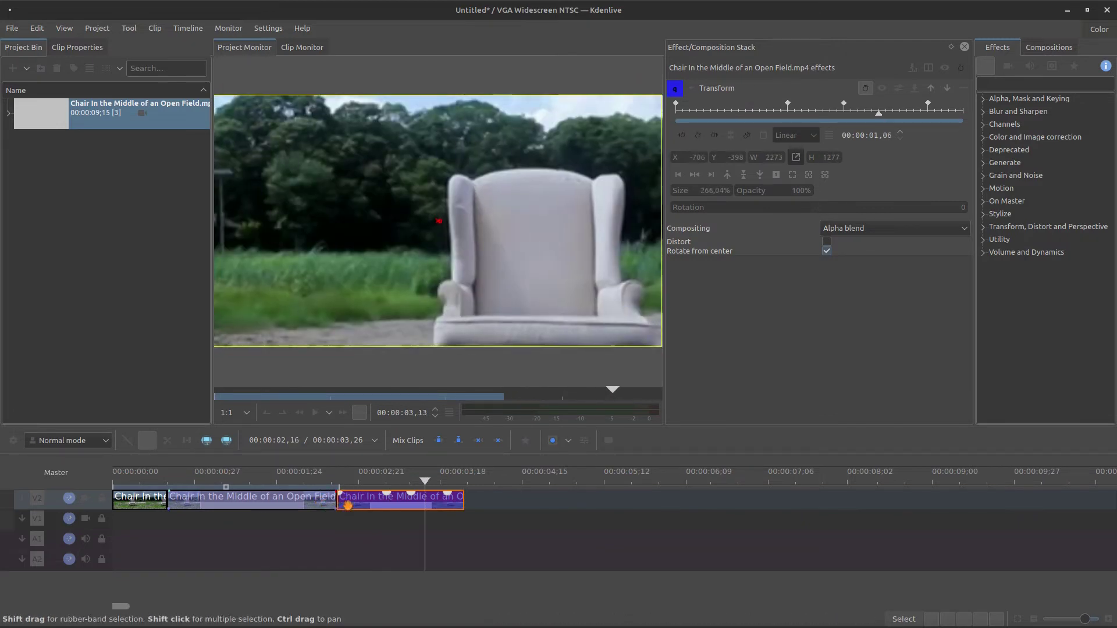
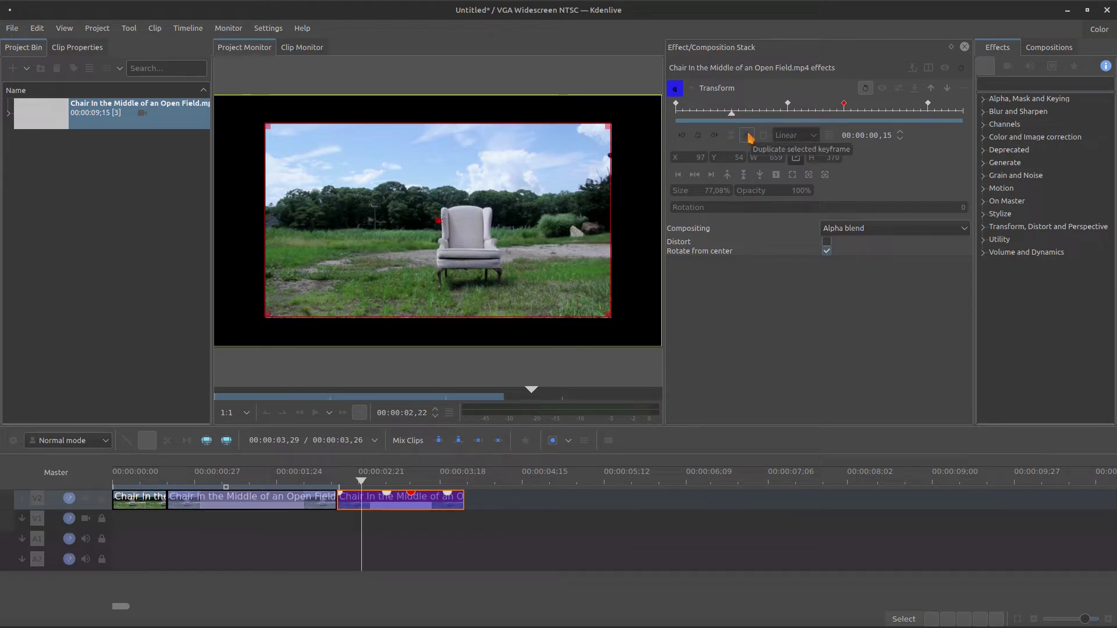
- On the third V2 clip, duplicate the 270.63% Transform keyframe at 00:00:00,15 and the 54.38% keyframe at 00:00:01,07 and 00:00:01,10
left_click(747, 136)
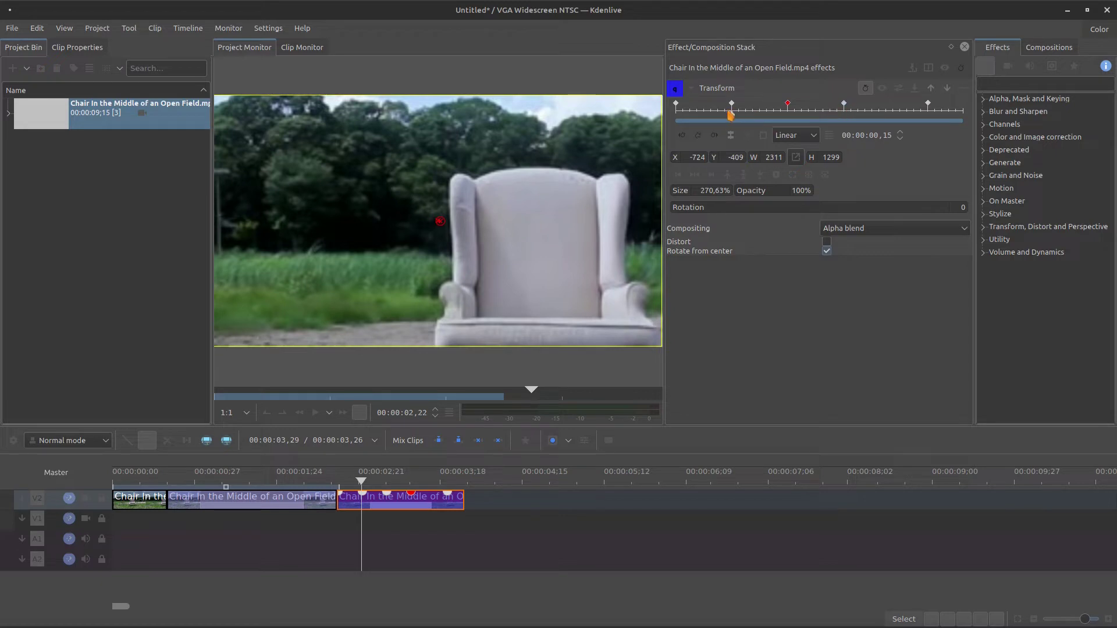
left_click(846, 115)
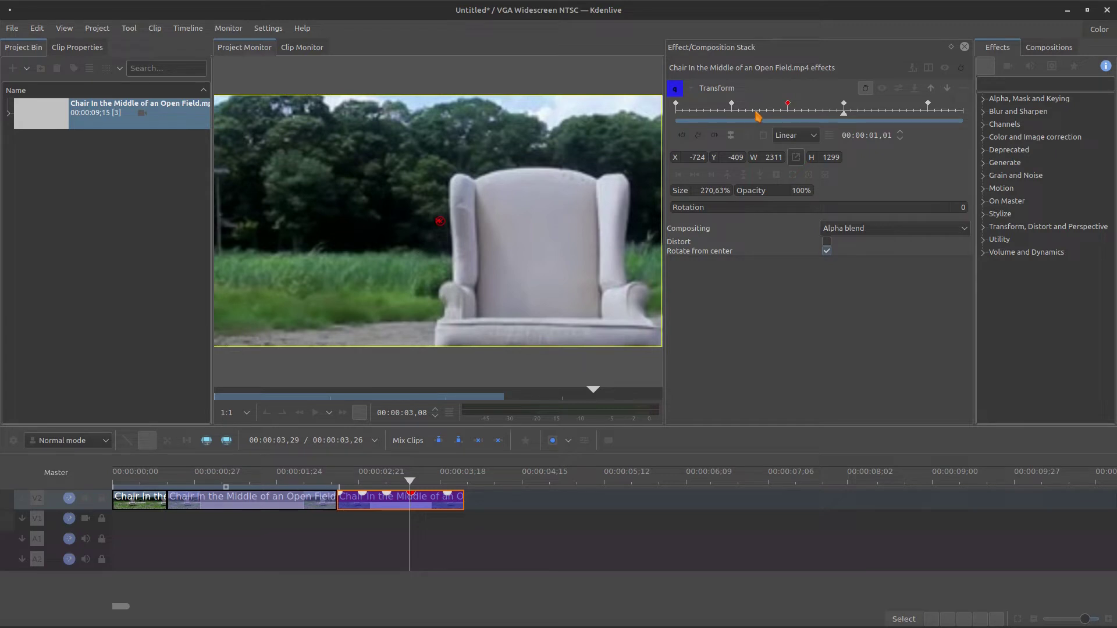
left_click(788, 104)
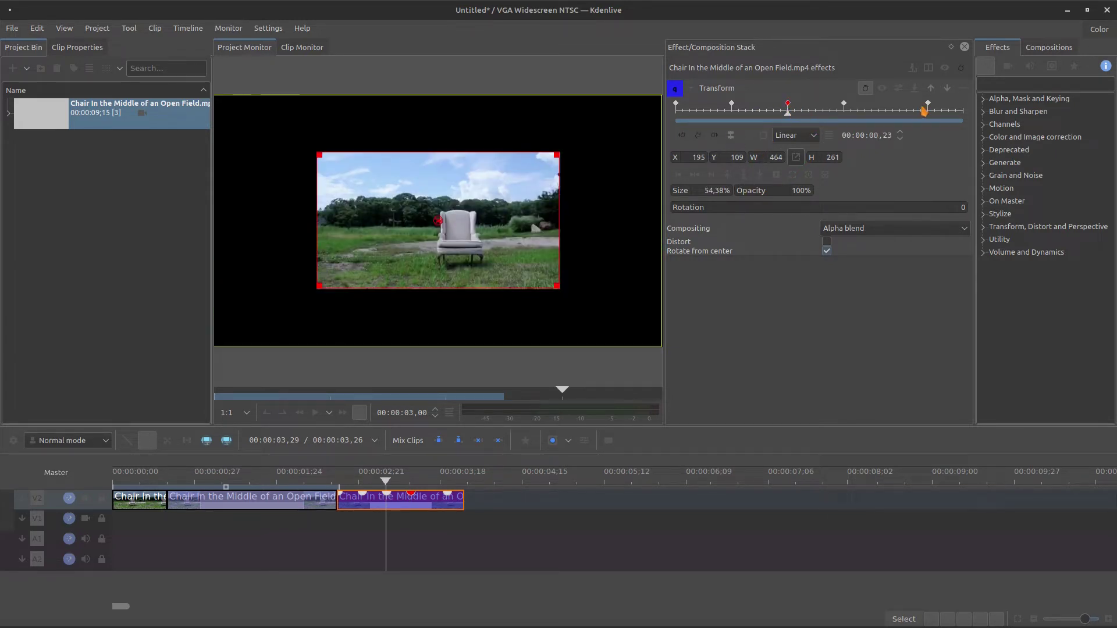
left_click(890, 119)
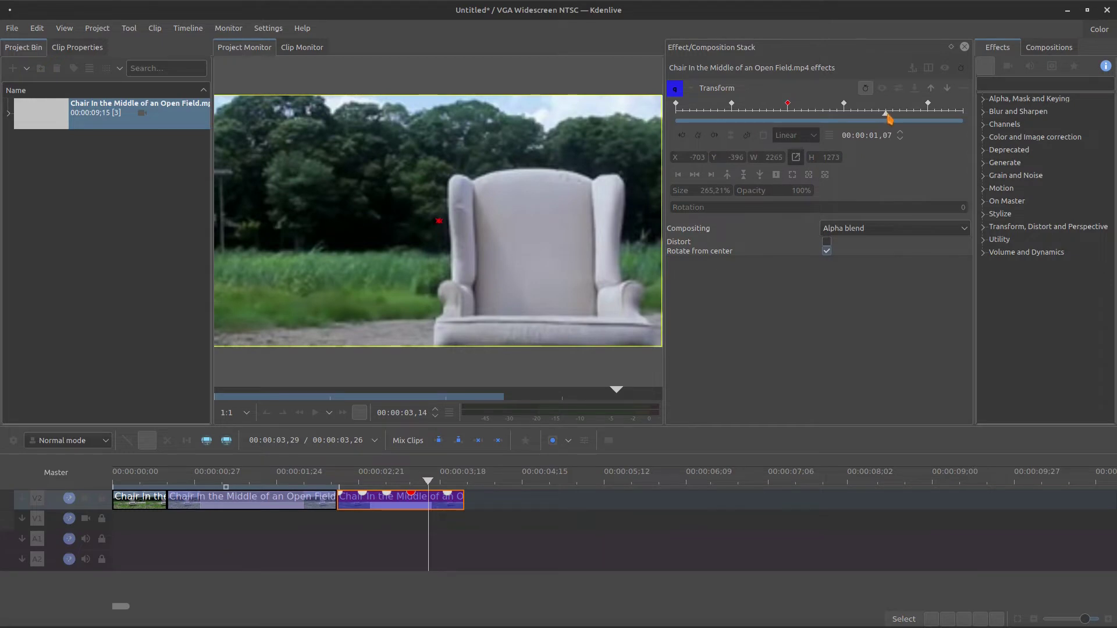
left_click(748, 137)
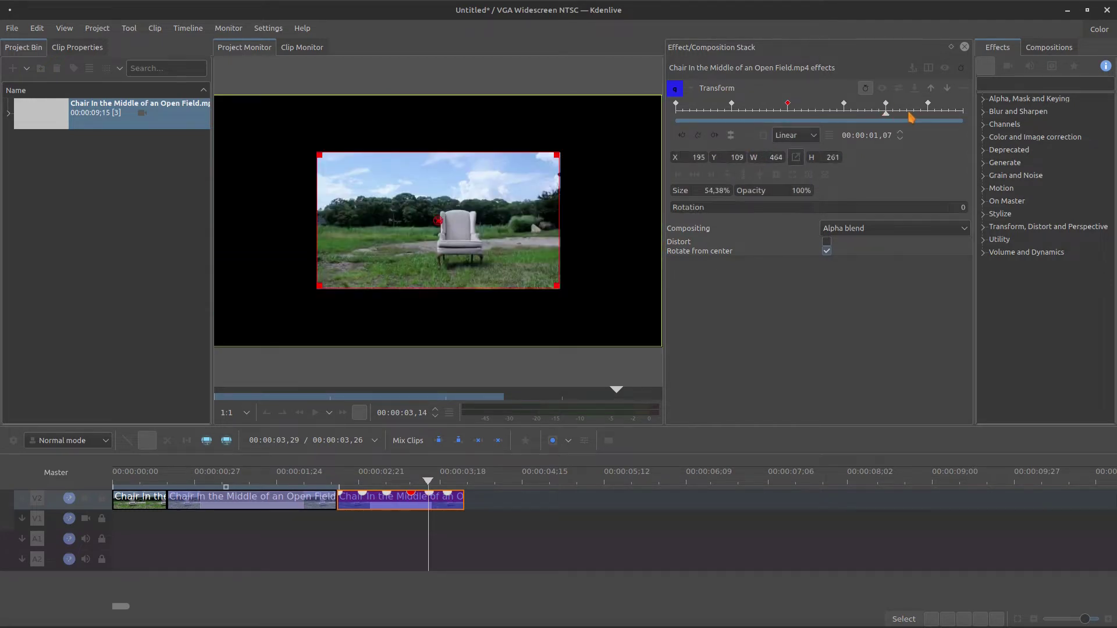
left_click(912, 119)
left_click(747, 135)
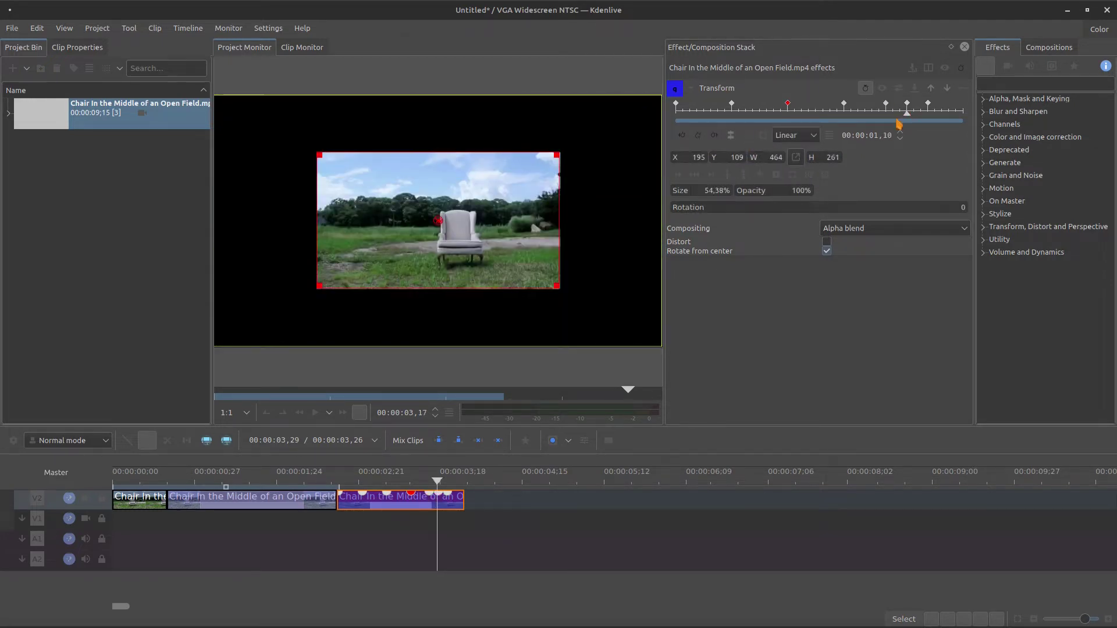
- Duplicate the 00:00:01,01 Transform keyframe at effect time 00:00:01,08 and play the third V2 clip
left_click(896, 121)
left_click(847, 107)
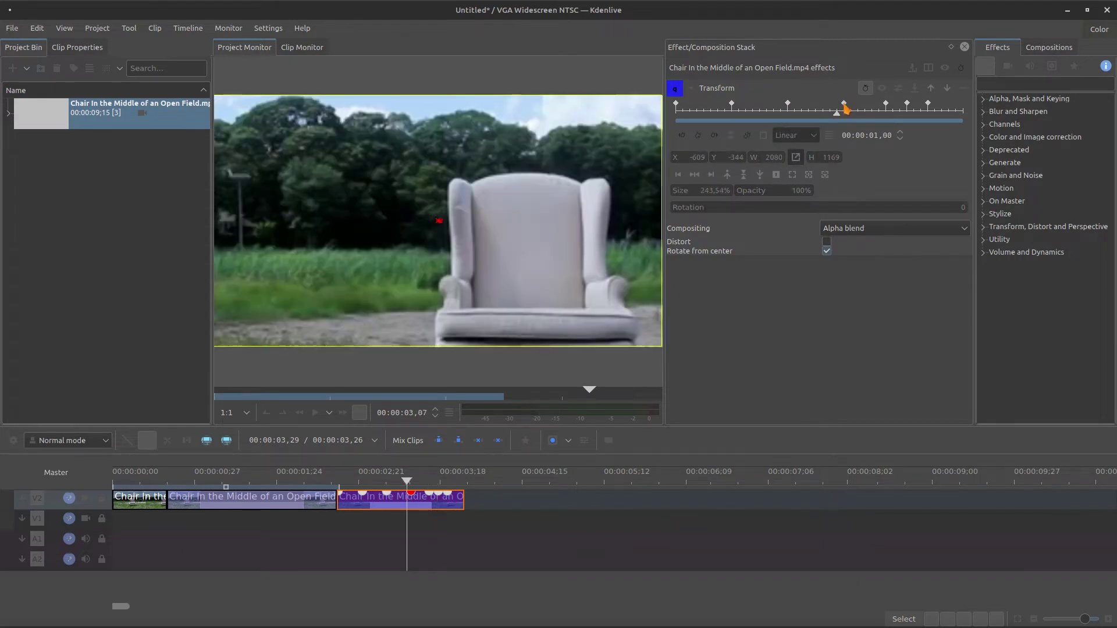
left_click(847, 108)
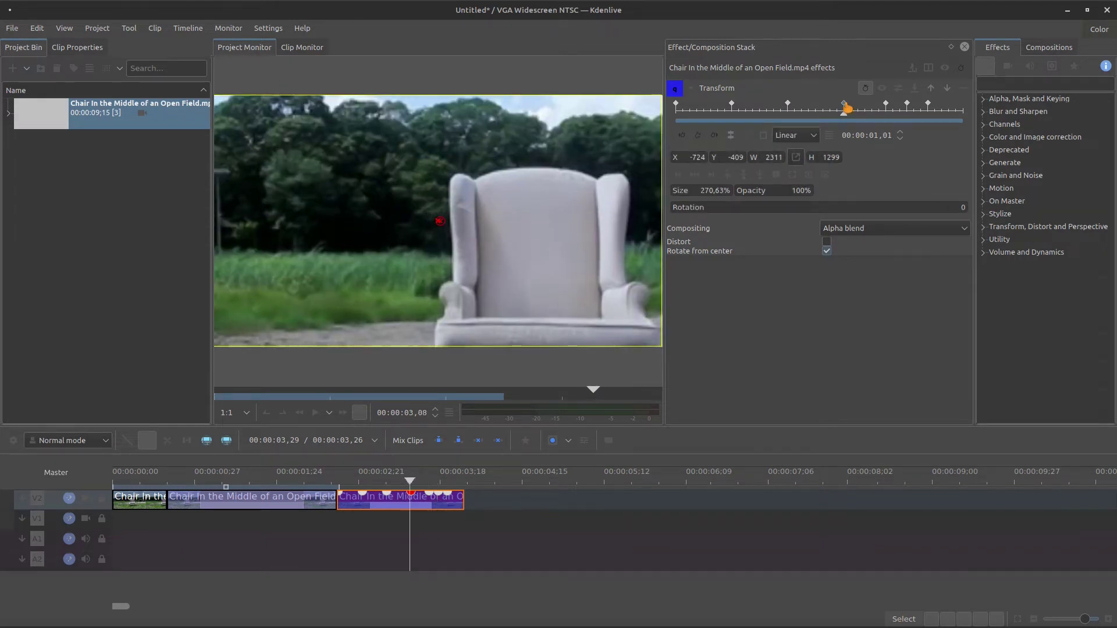
left_click(896, 120)
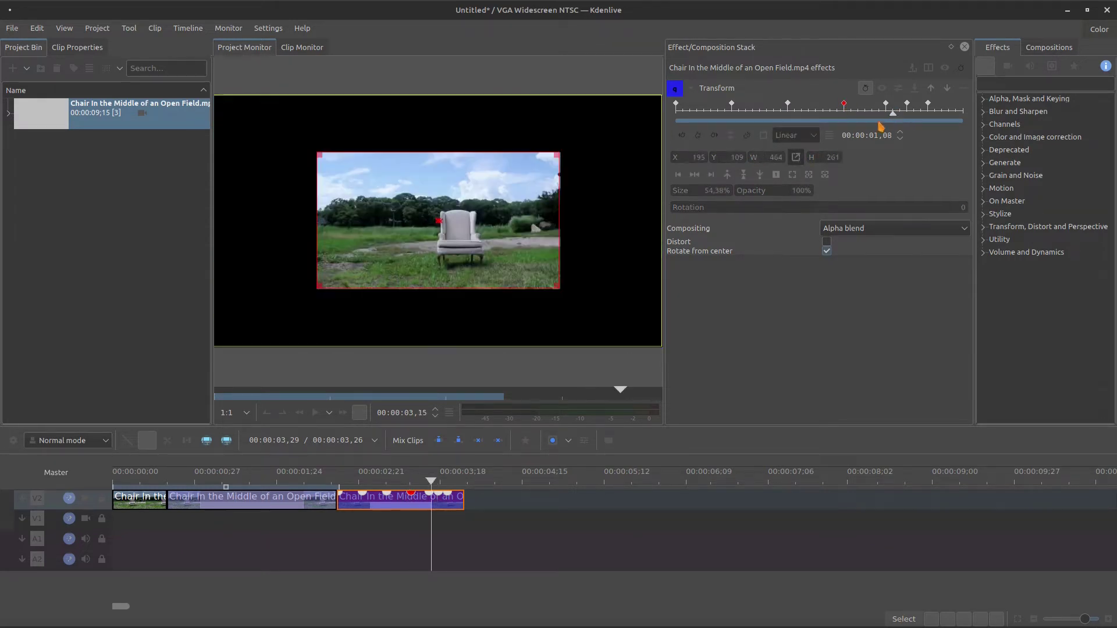
left_click(747, 139)
left_click(710, 115)
left_click(678, 138)
key("space")
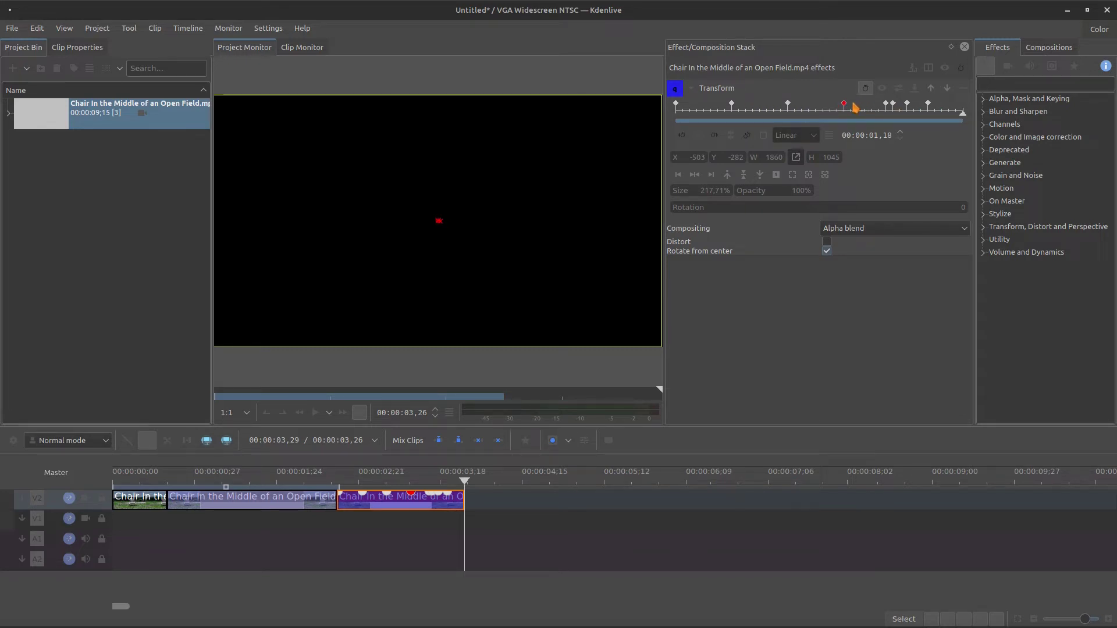
- Copy the X and Y position, Width, Height and Opacity of the 00:00:01,13 keyframe to the keyframes at 00:00:00,15, 00:00:00,23 and 00:00:01,01
scroll(857, 104, "up", 6)
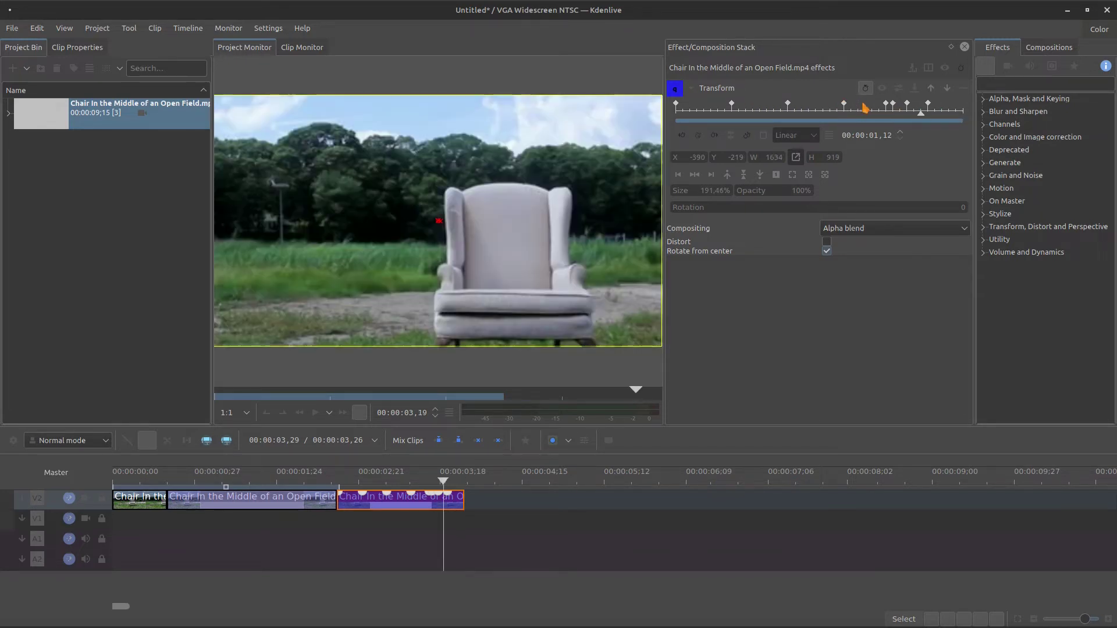
left_click_drag(855, 106, 725, 104)
left_click(928, 108)
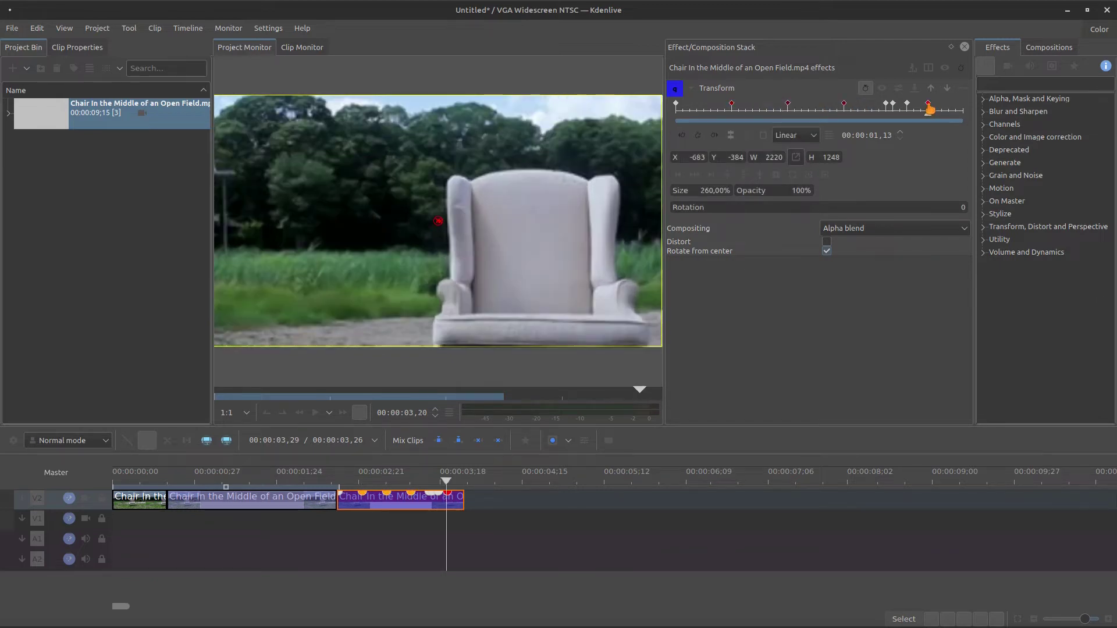
left_click(763, 136)
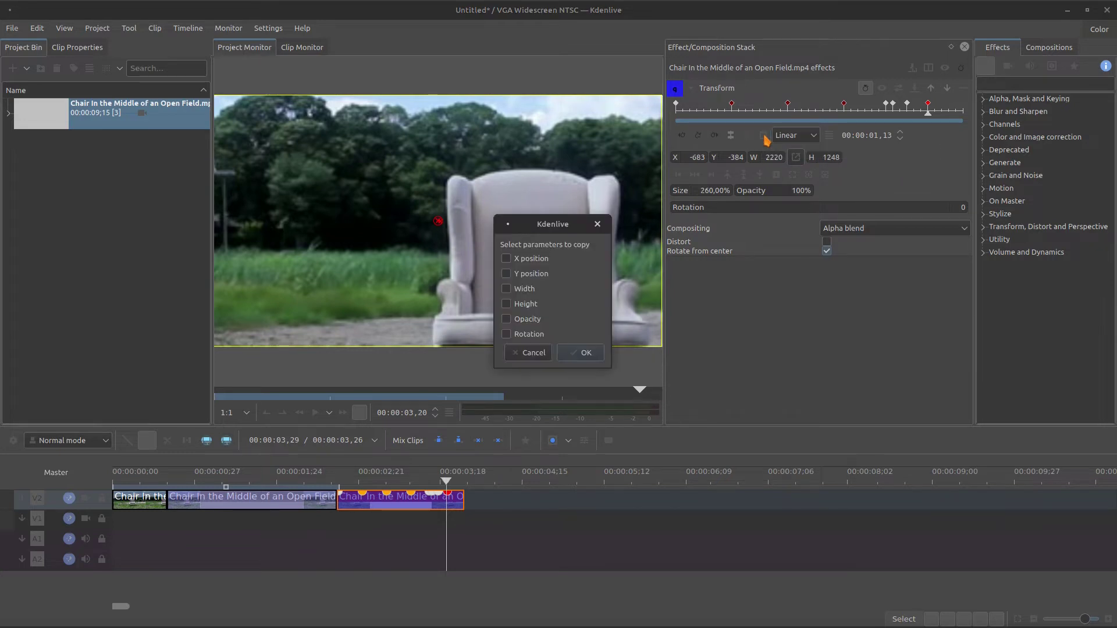
left_click(507, 259)
left_click(506, 274)
left_click(507, 304)
left_click(507, 320)
left_click(576, 355)
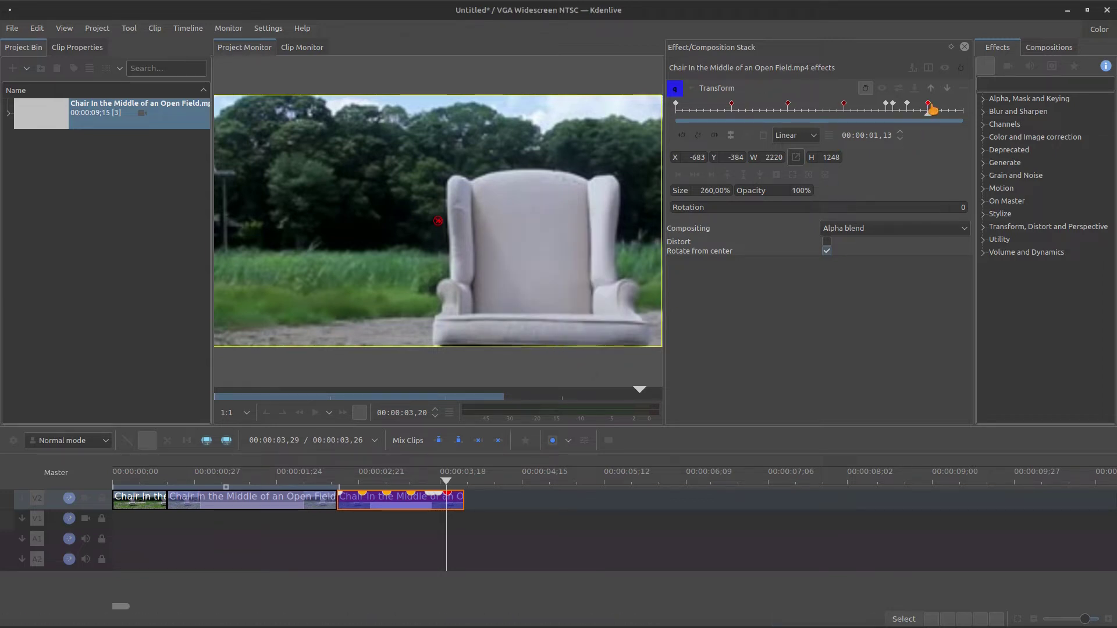
- Check the 00:00:01,01 and 00:00:00,15 Transform keyframes and play the third V2 clip from its start
left_click(845, 109)
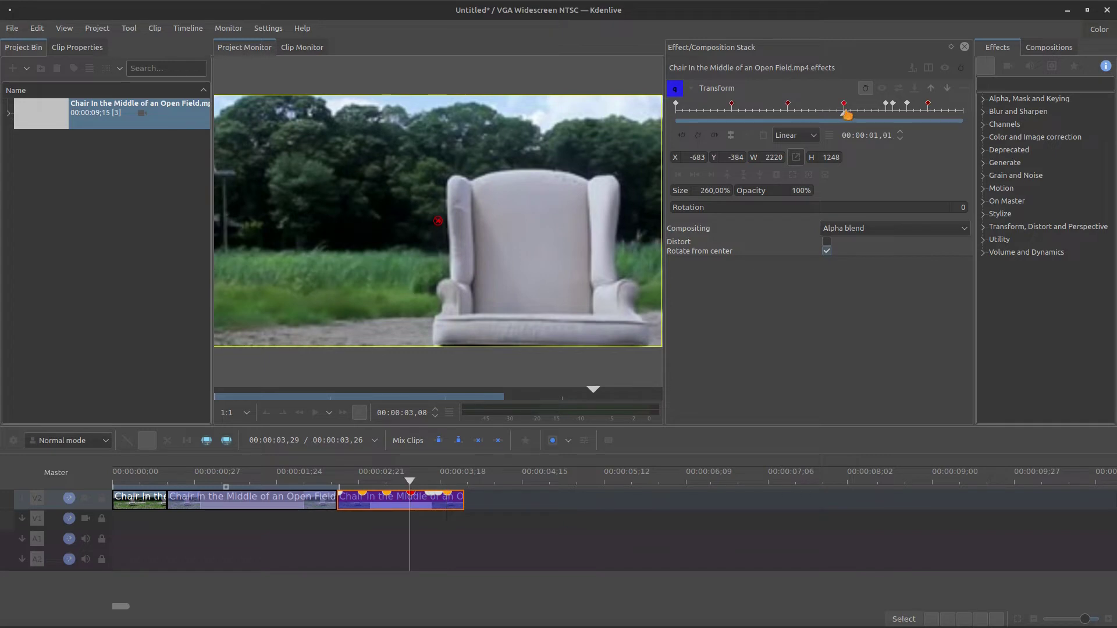
left_click(692, 113)
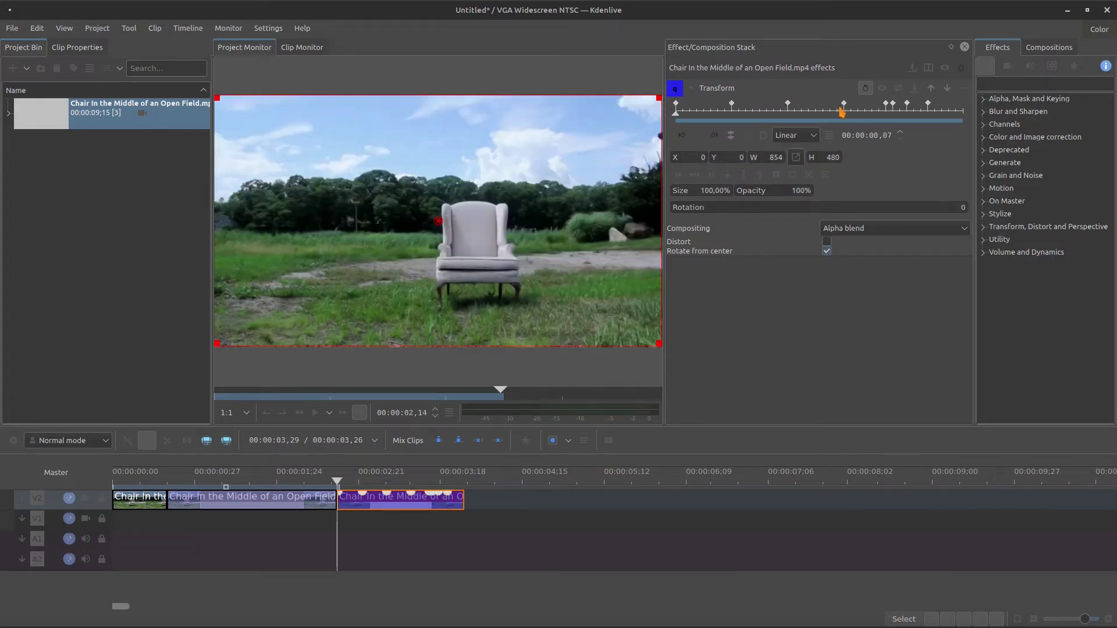
key("space")
left_click(734, 119)
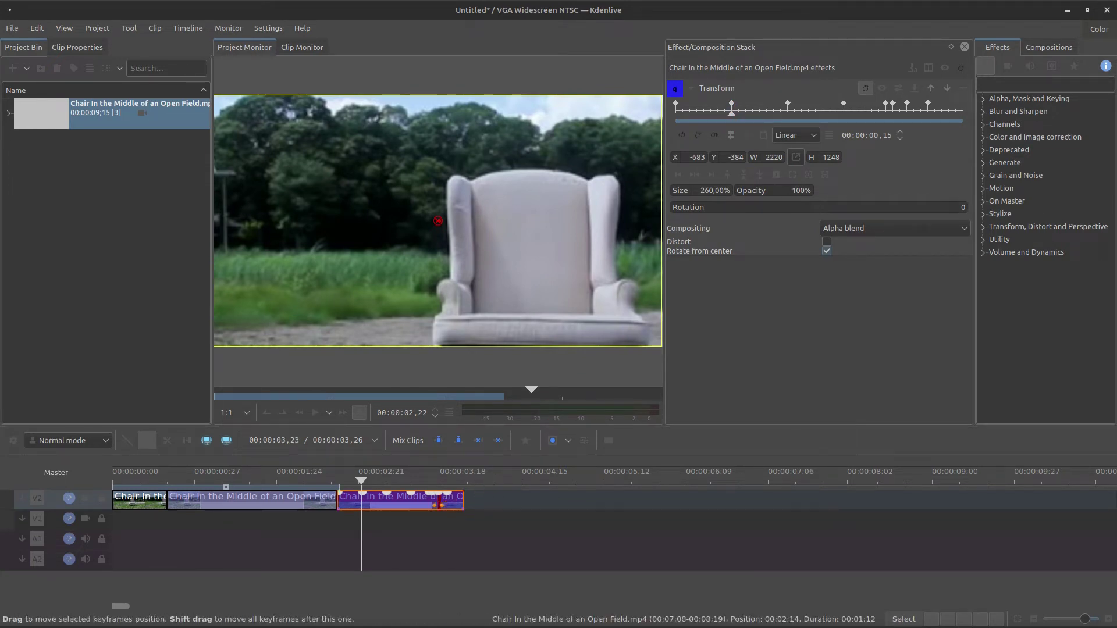
left_click_drag(736, 113, 744, 118)
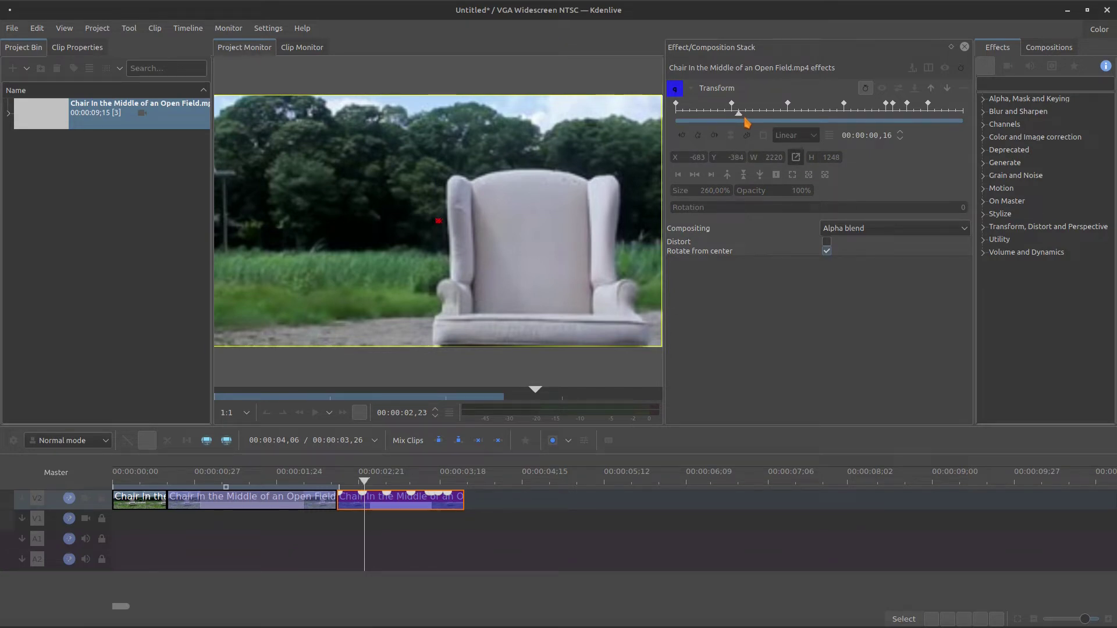
- Place the chair clip from the project bin on track V1 after the V2 clips and apply a Transform effect to it
left_click_drag(44, 124, 547, 512)
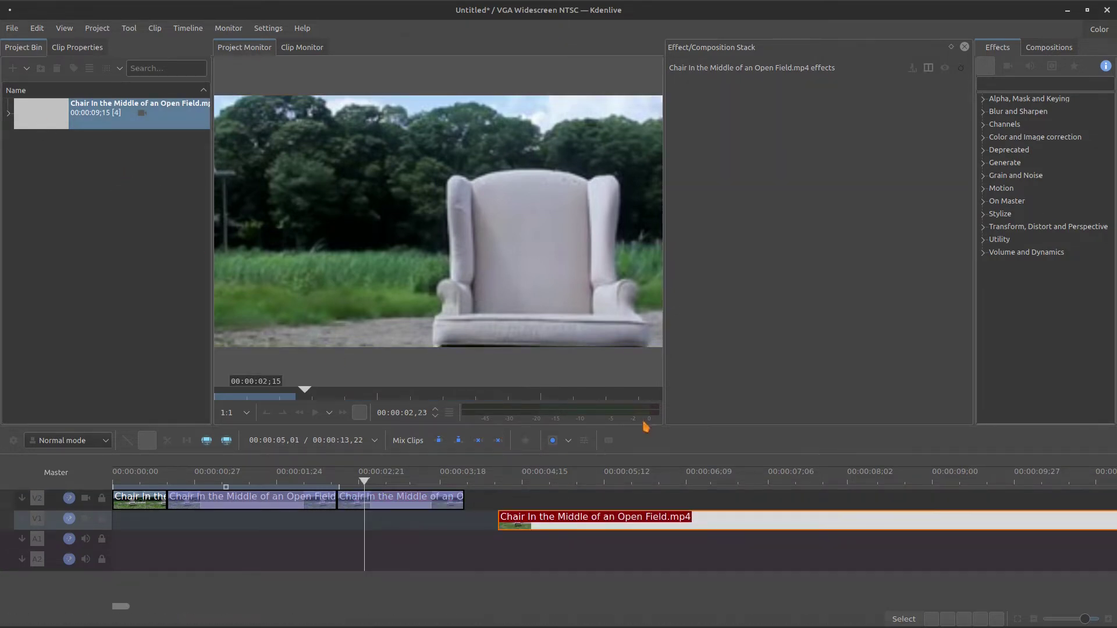
left_click(527, 441)
left_click(544, 470)
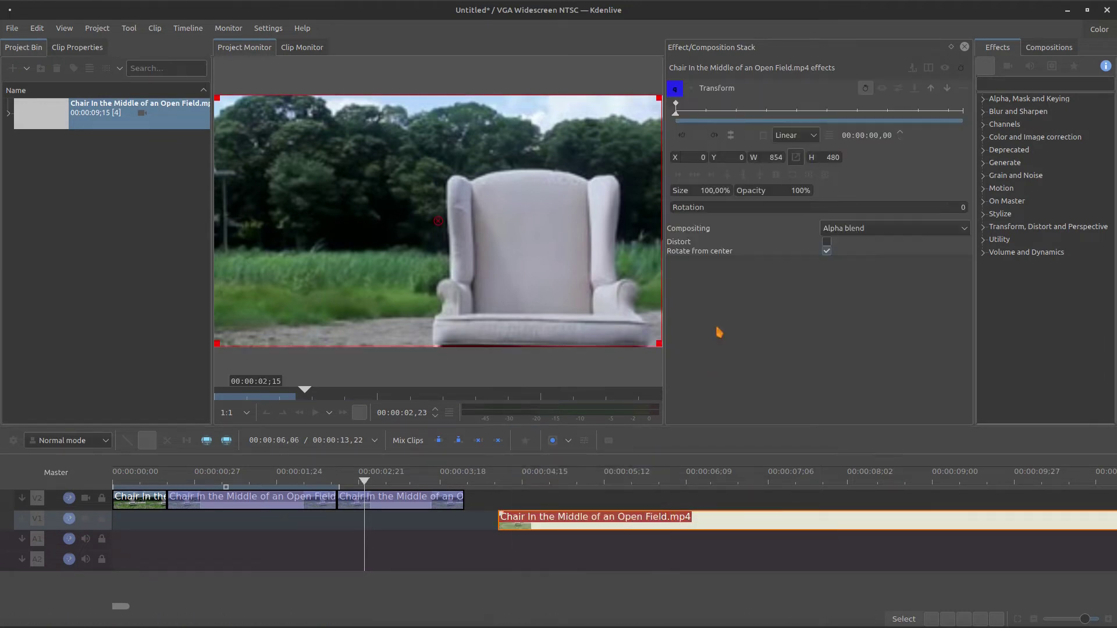
- Add a Transform keyframe to the V1 clip at effect time 00:00:00,28 and move the effect position to 00:00:01,01
left_click(704, 112)
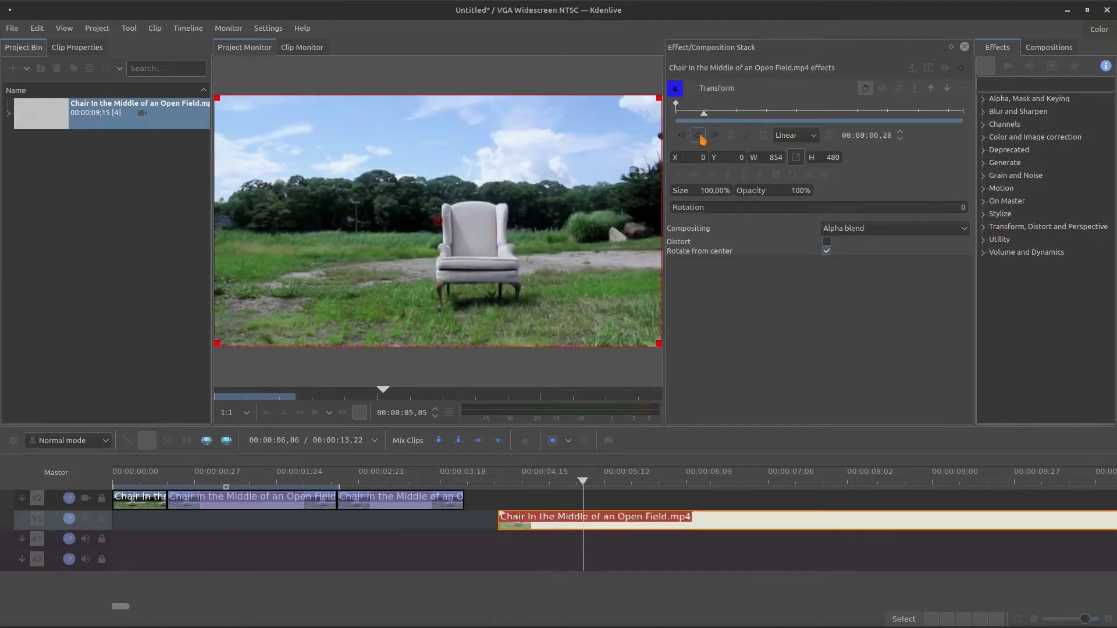
left_click(698, 136)
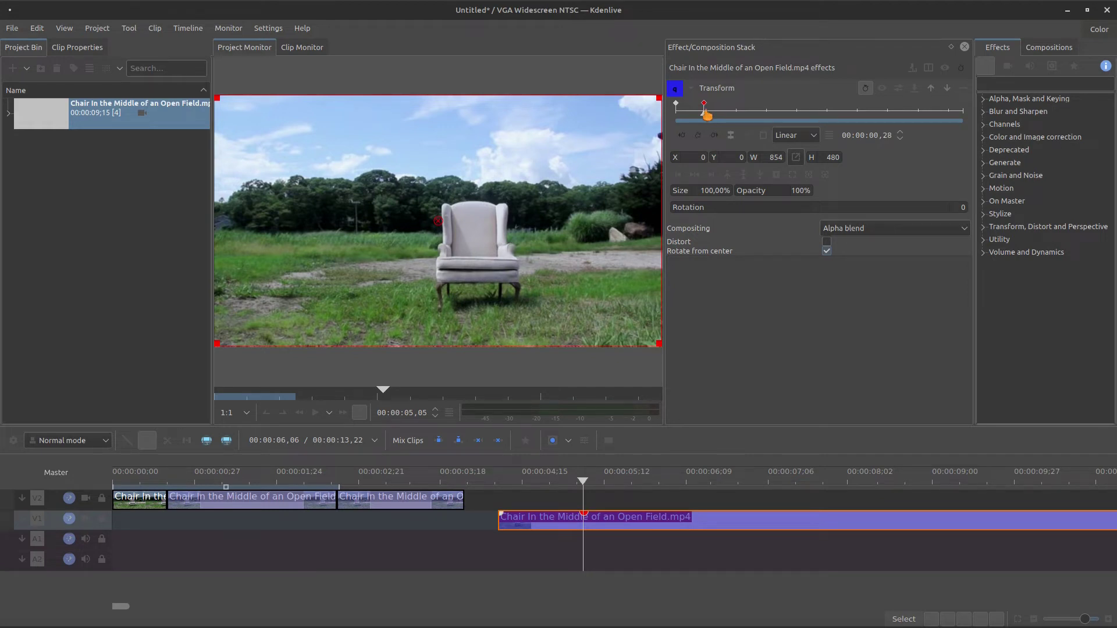
left_click(707, 118)
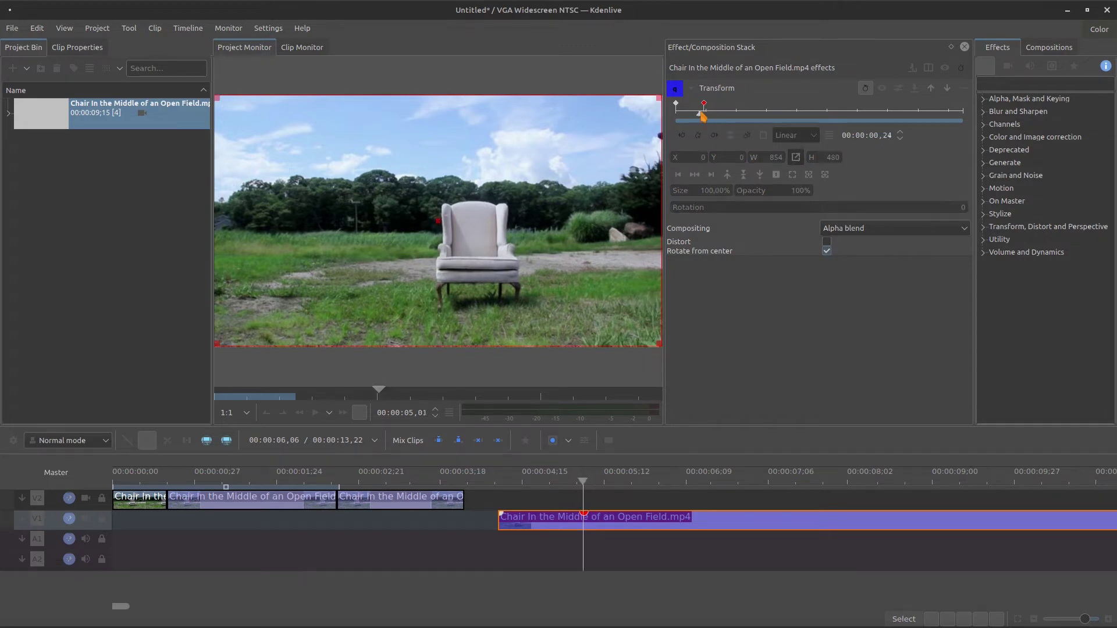
key("Left")
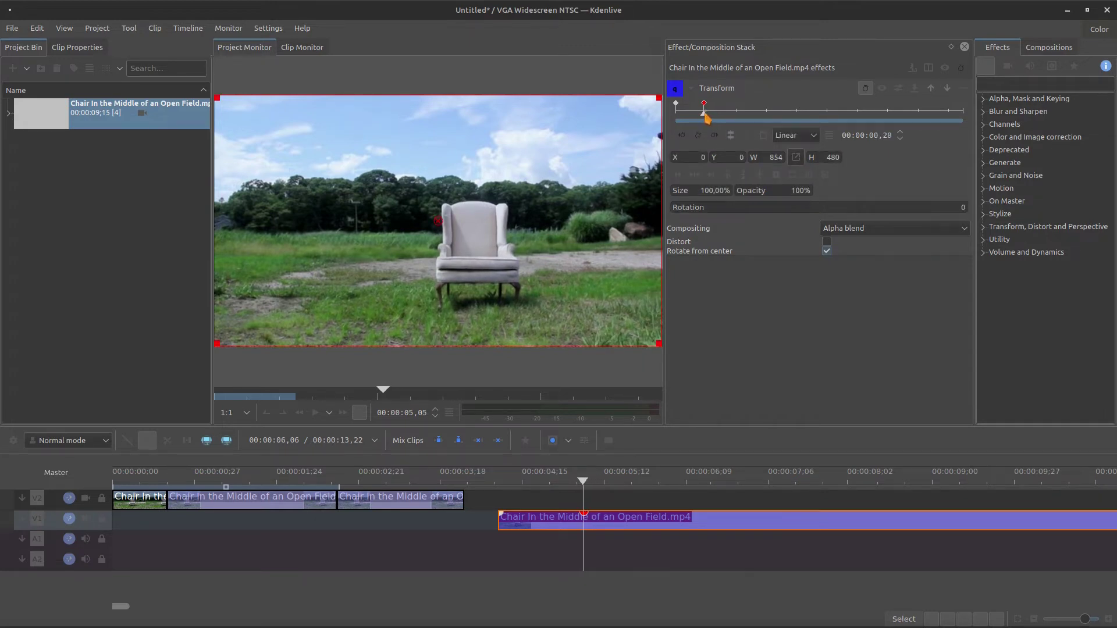
left_click_drag(704, 114, 707, 115)
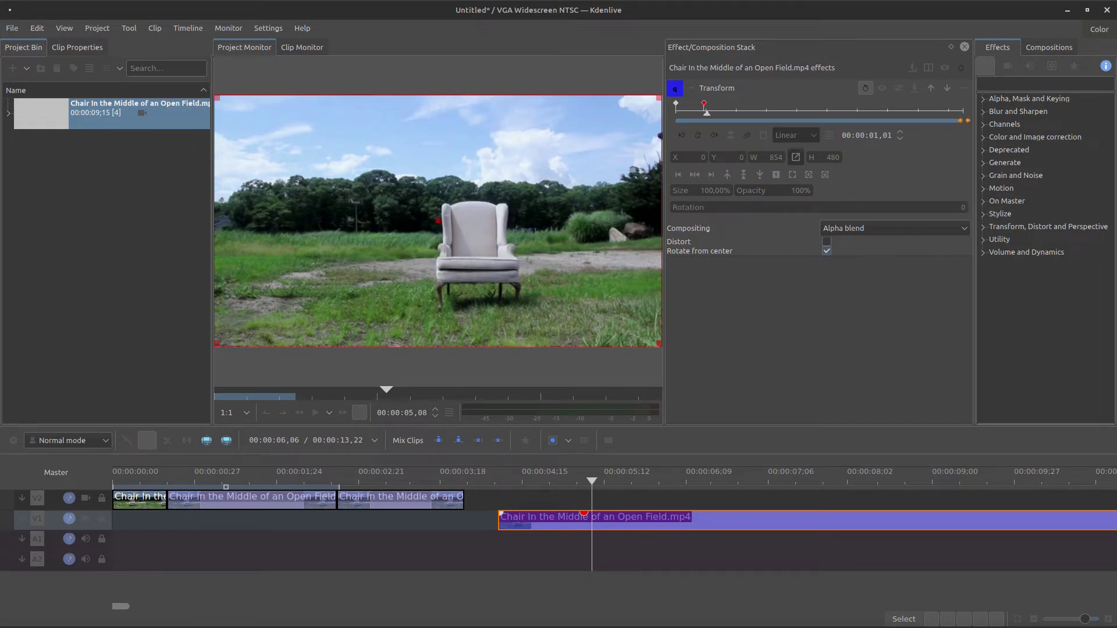
- Magnify the V1 clip's keyframe ruler and add Transform keyframes one frame after the 00:00:00,28 keyframe and at 00:00:01,01
key("End")
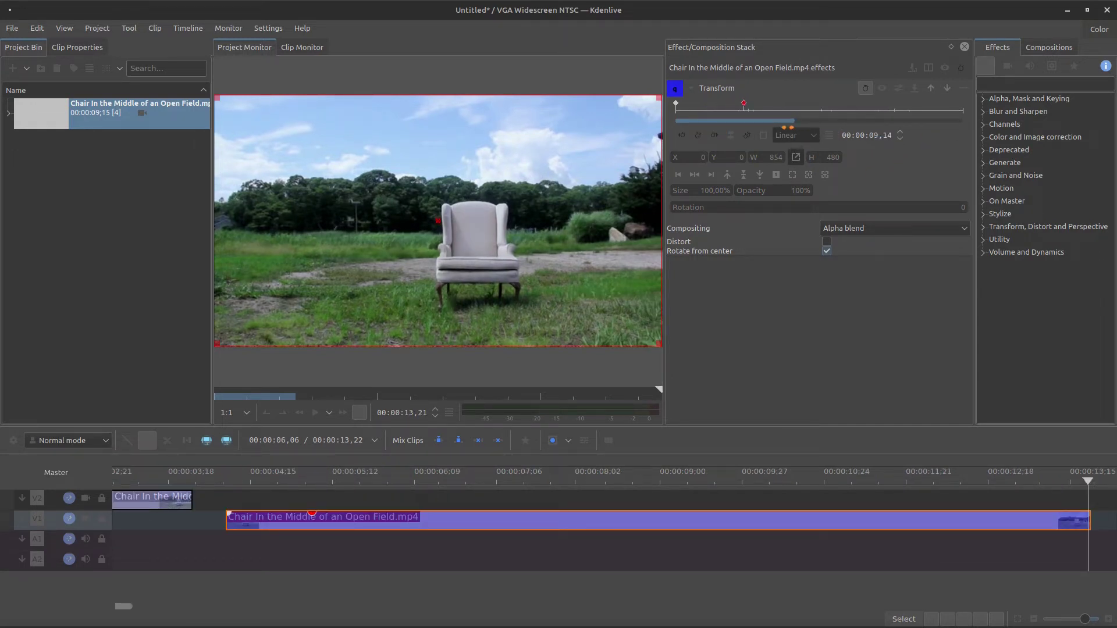
key("Home")
left_click_drag(687, 122, 711, 122)
left_click(785, 116)
left_click(698, 135)
left_click(825, 112)
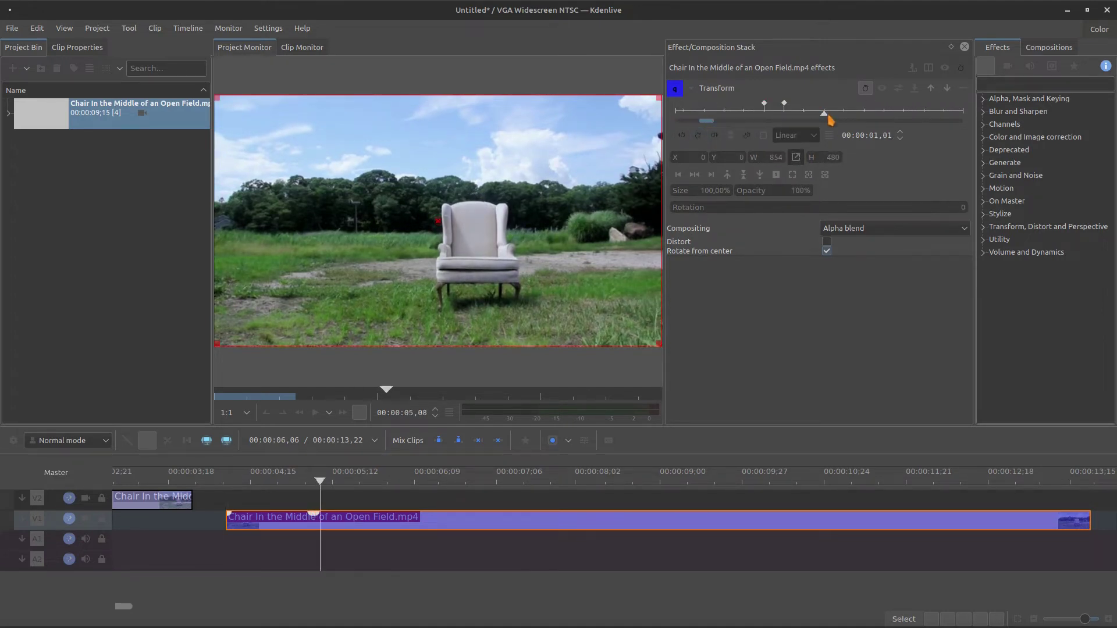
left_click(702, 137)
left_click(705, 117)
left_click_drag(706, 121, 963, 121)
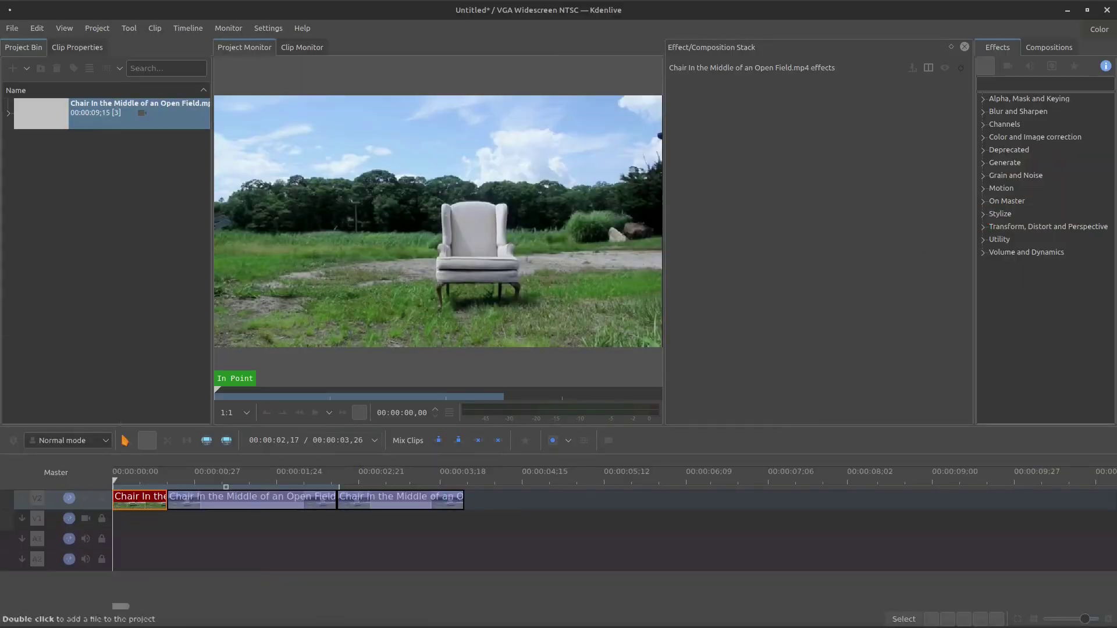
- Search the effects for "charco" and apply the Charcoal effect to the first V2 clip
left_click(139, 482)
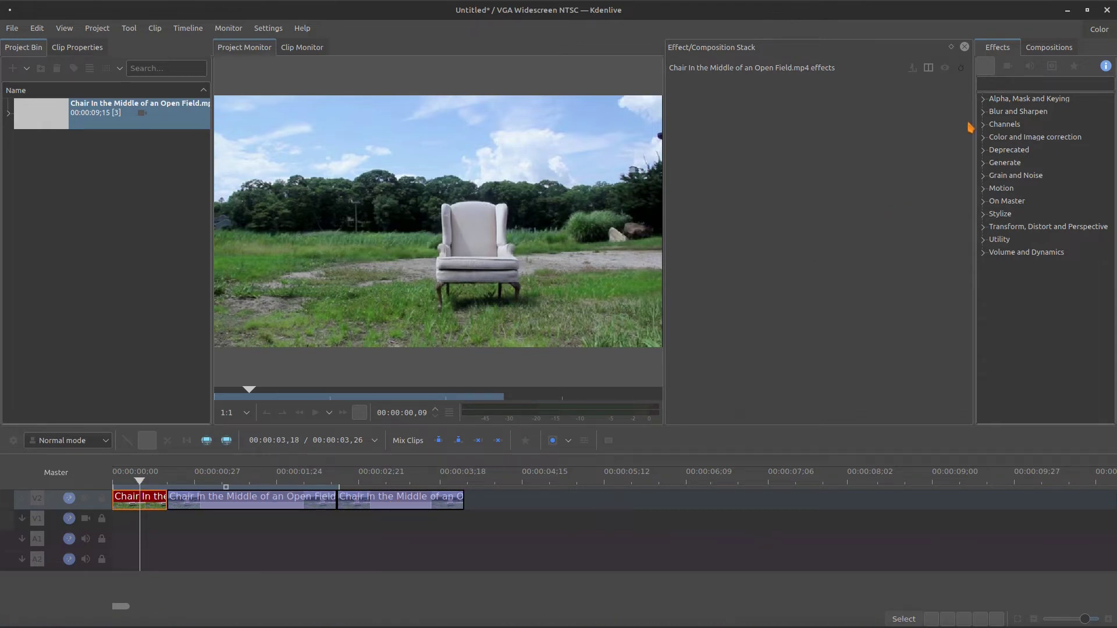
left_click(1035, 82)
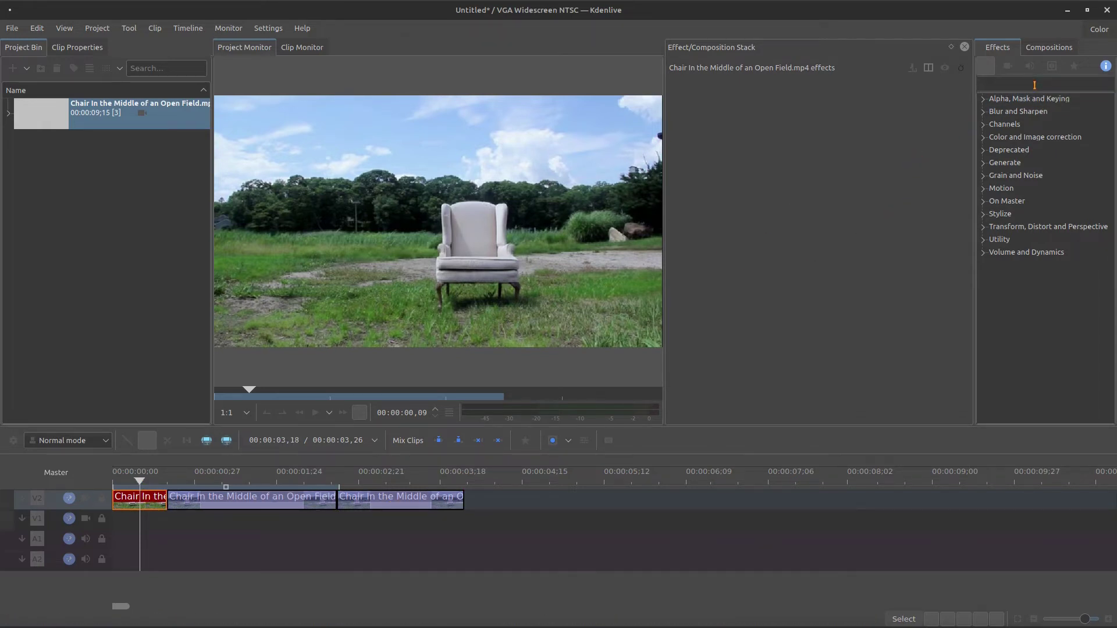
type("charco")
left_click_drag(1026, 111, 872, 204)
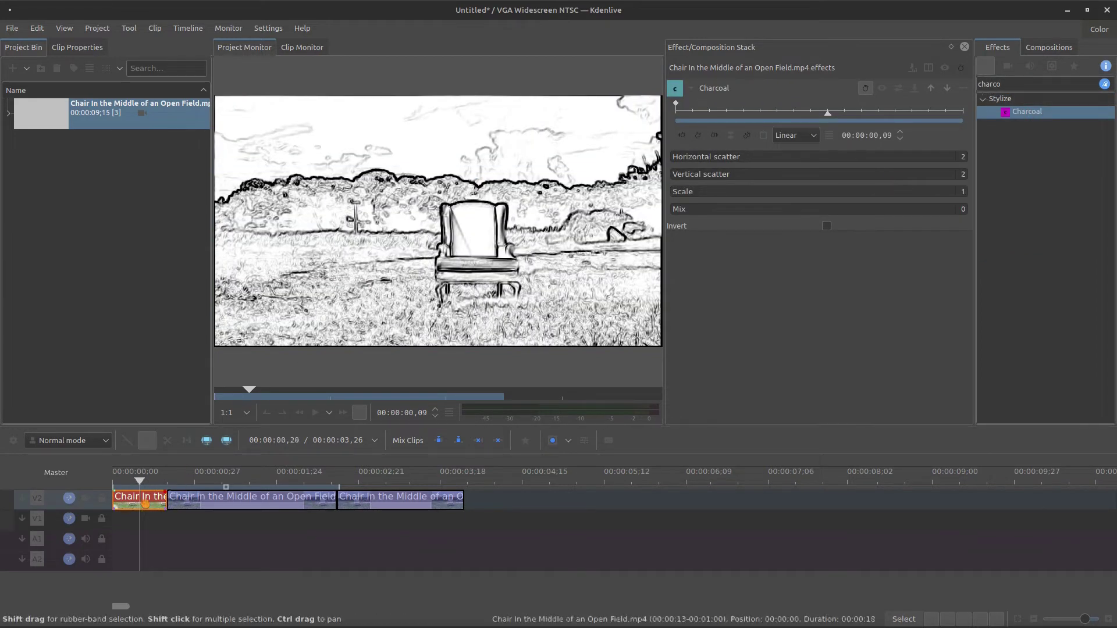
- Scrub through the first V2 clip to preview Charcoal, and remove the effect from the clip
left_click_drag(809, 115, 675, 114)
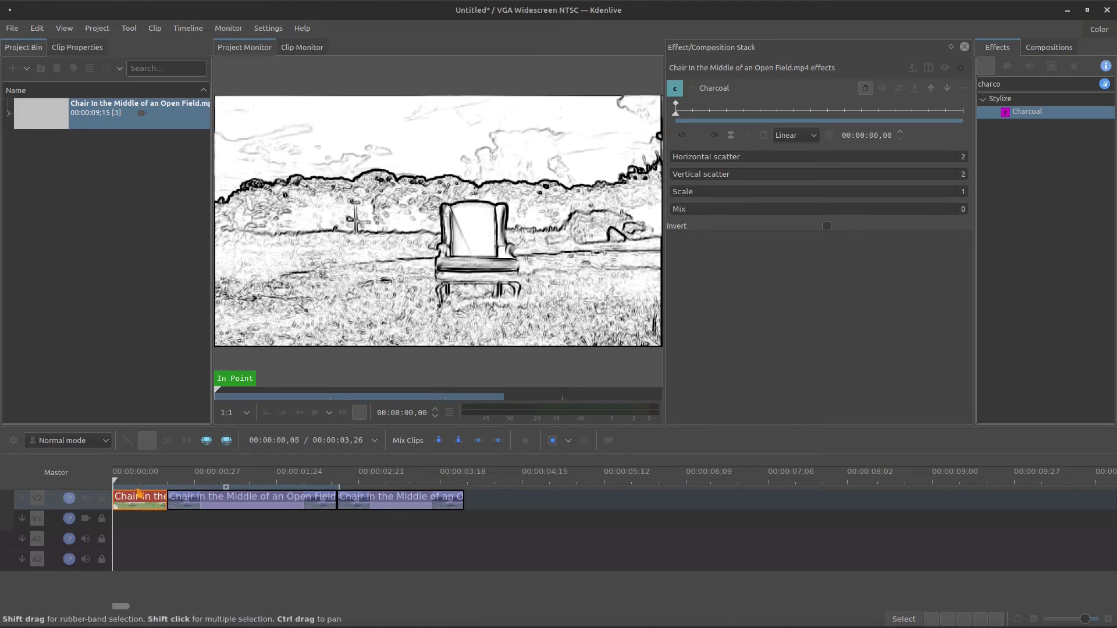
left_click_drag(134, 488, 139, 489)
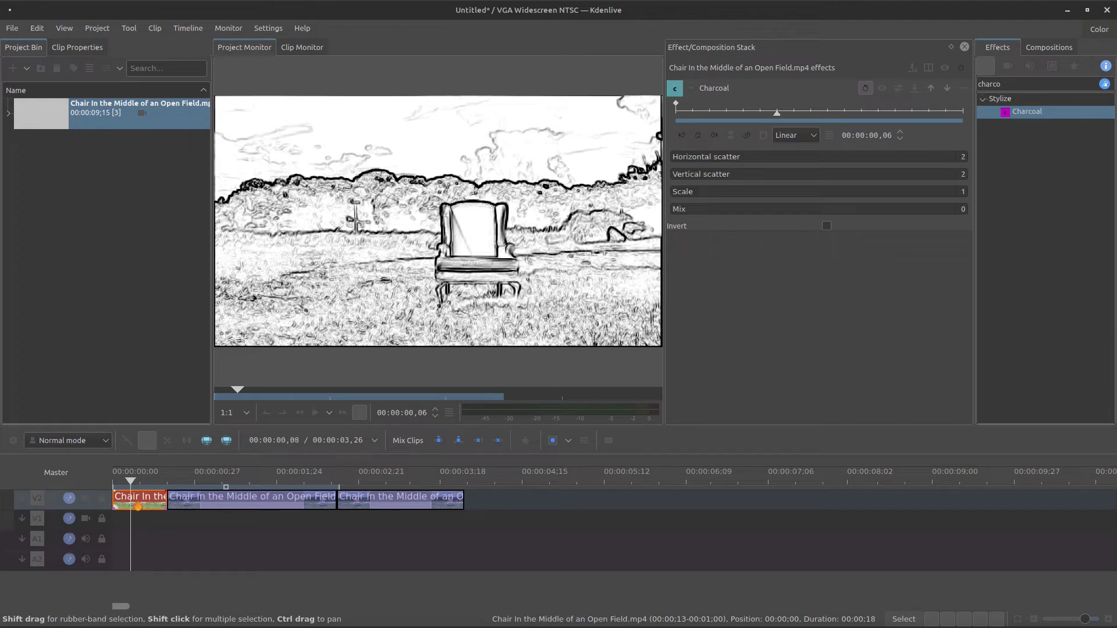
left_click(964, 87)
- Apply the Charcoal effect to the whole V2 track and disable that track's effects
left_click_drag(1009, 120, 68, 500)
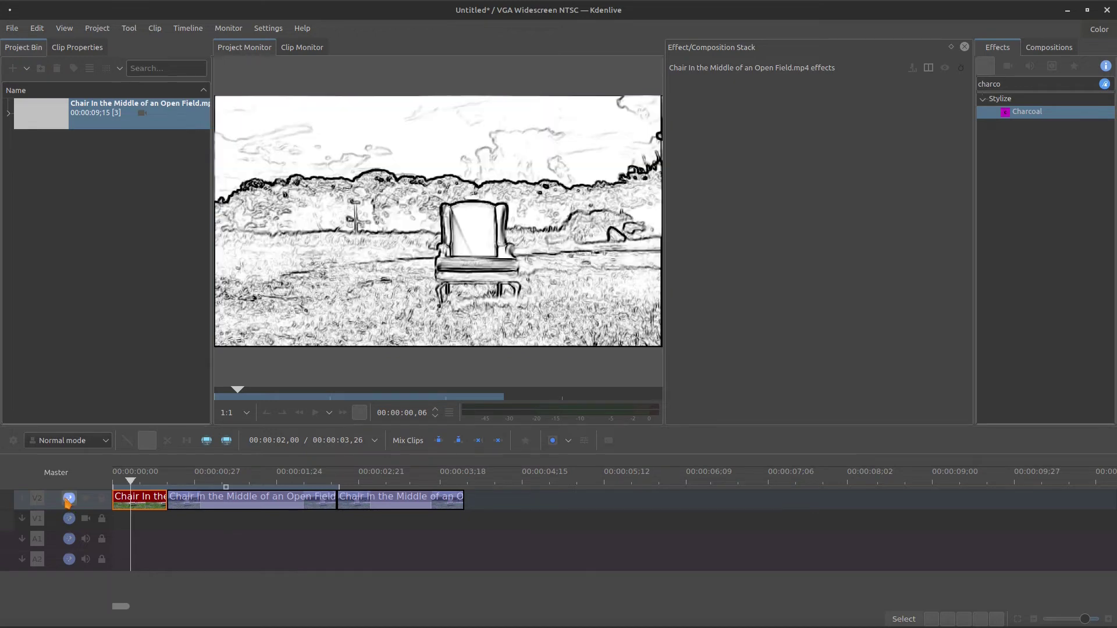
mouse_move(132, 482)
left_mouse_down()
mouse_move(216, 474)
mouse_move(322, 488)
mouse_move(131, 482)
left_mouse_up()
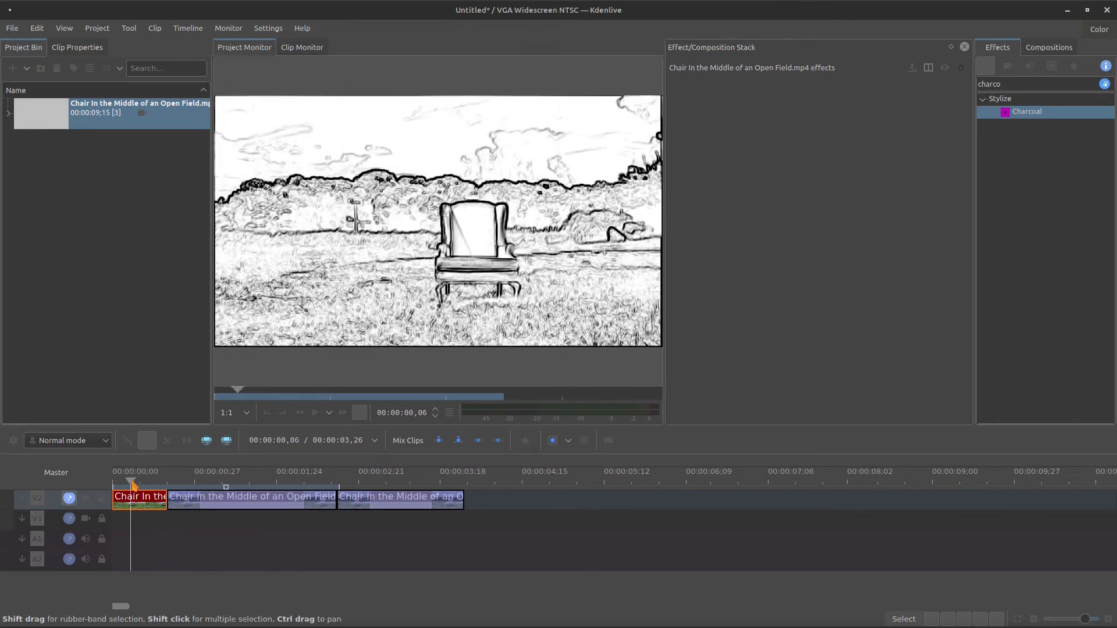
left_click(68, 499)
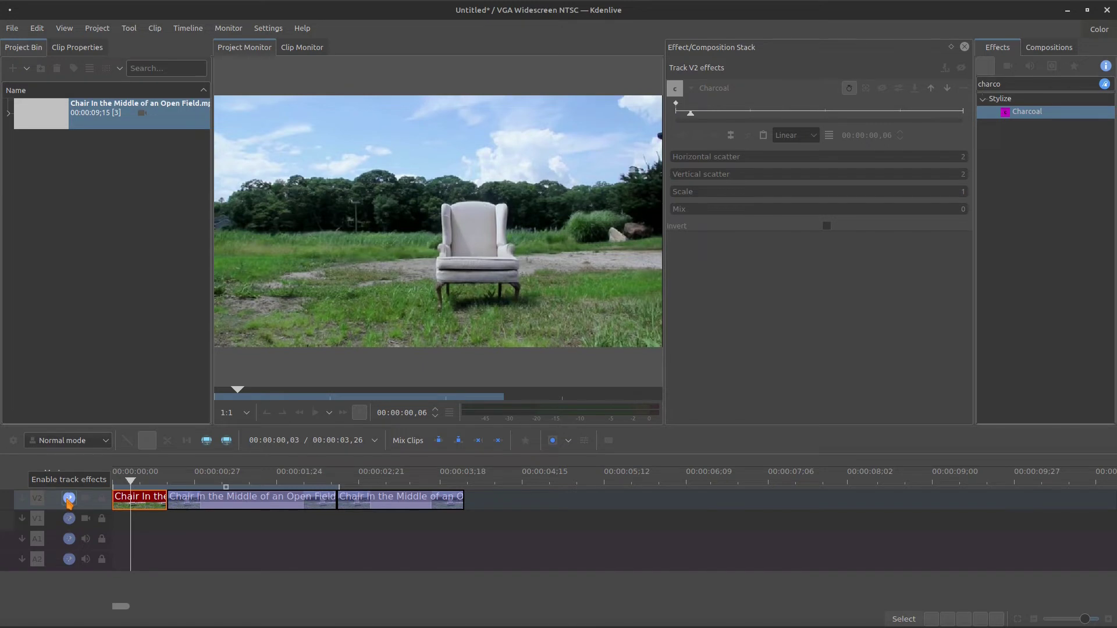
- Re-enable the V2 track's effects and limit its Charcoal effect to a zone from 00:00:00,06 to 00:00:00,10
left_click(69, 499)
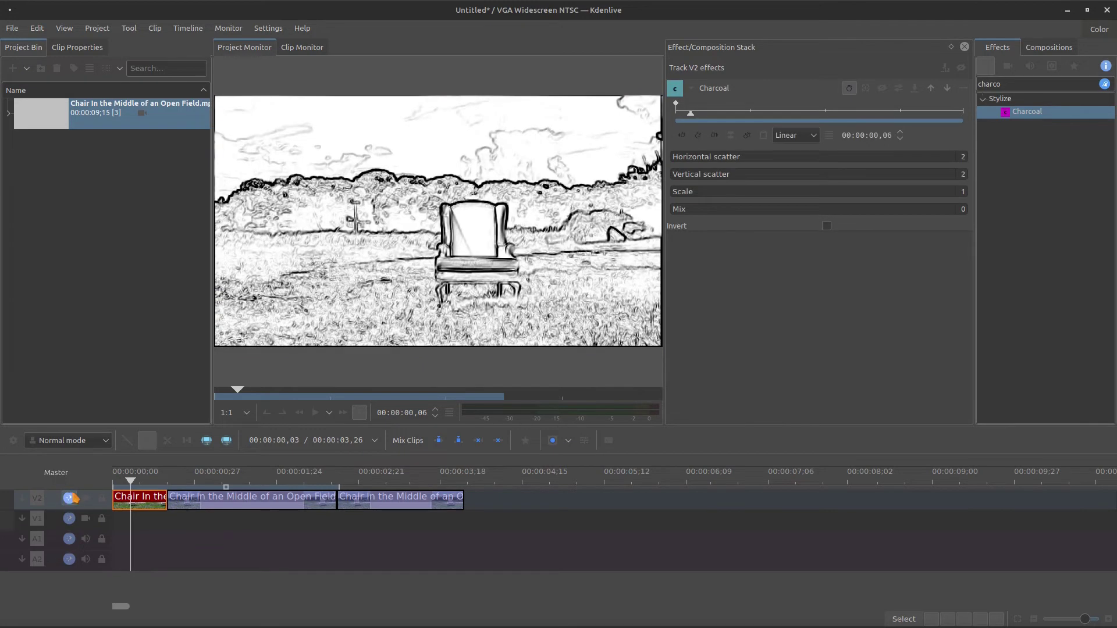
left_click(866, 89)
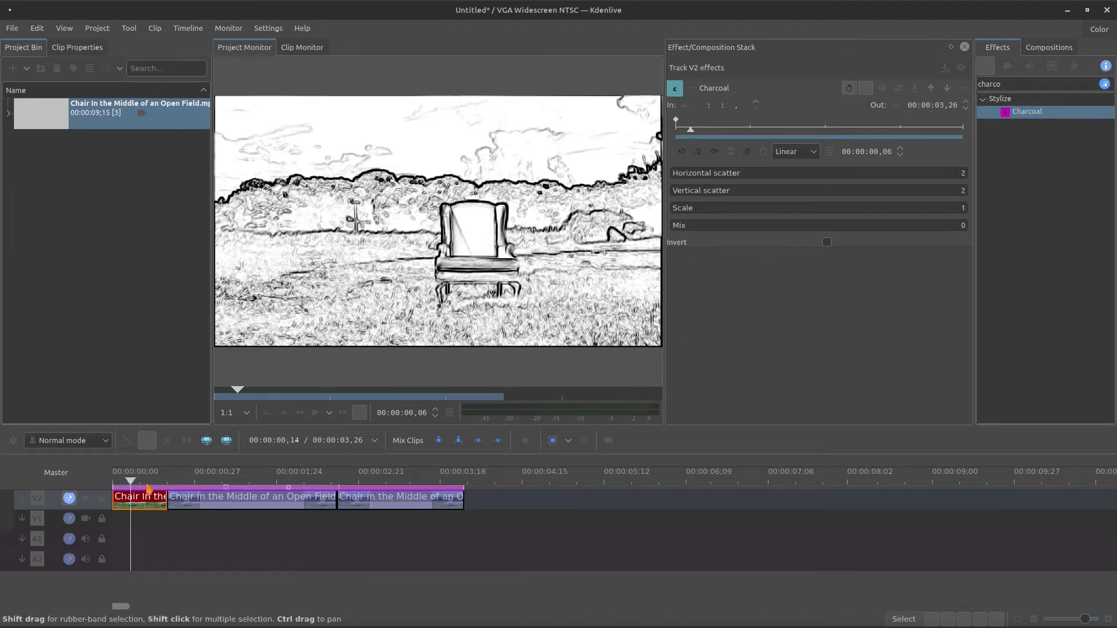
left_click_drag(115, 489, 130, 491)
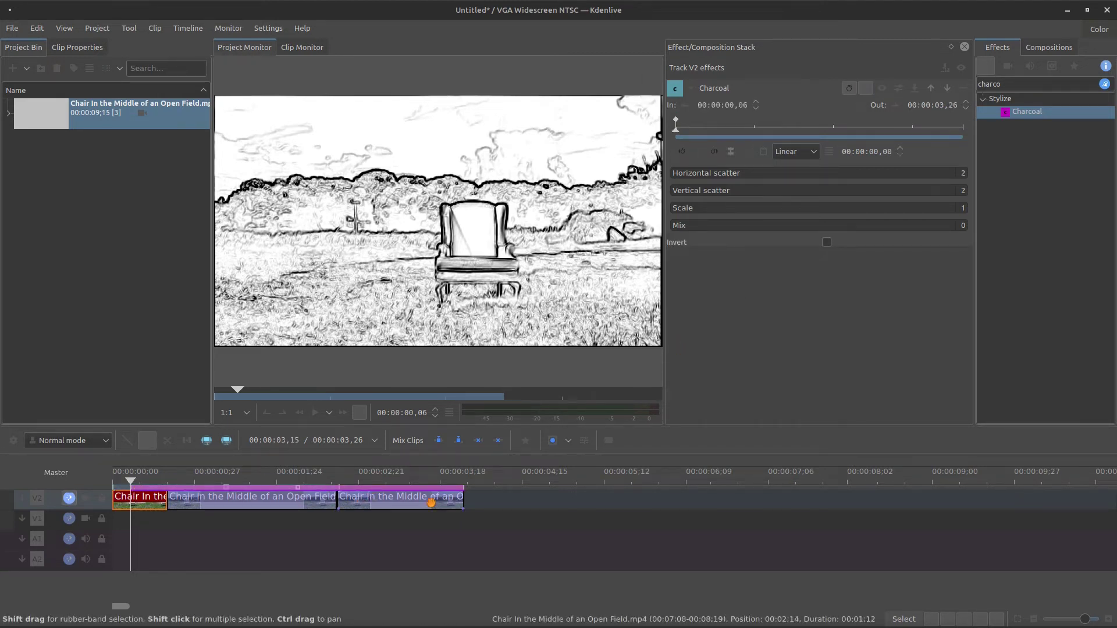
left_click_drag(461, 489, 152, 512)
- Play the V2 track from its start to preview the Charcoal effect zone
left_click(143, 483)
left_click(116, 507)
key("Delete")
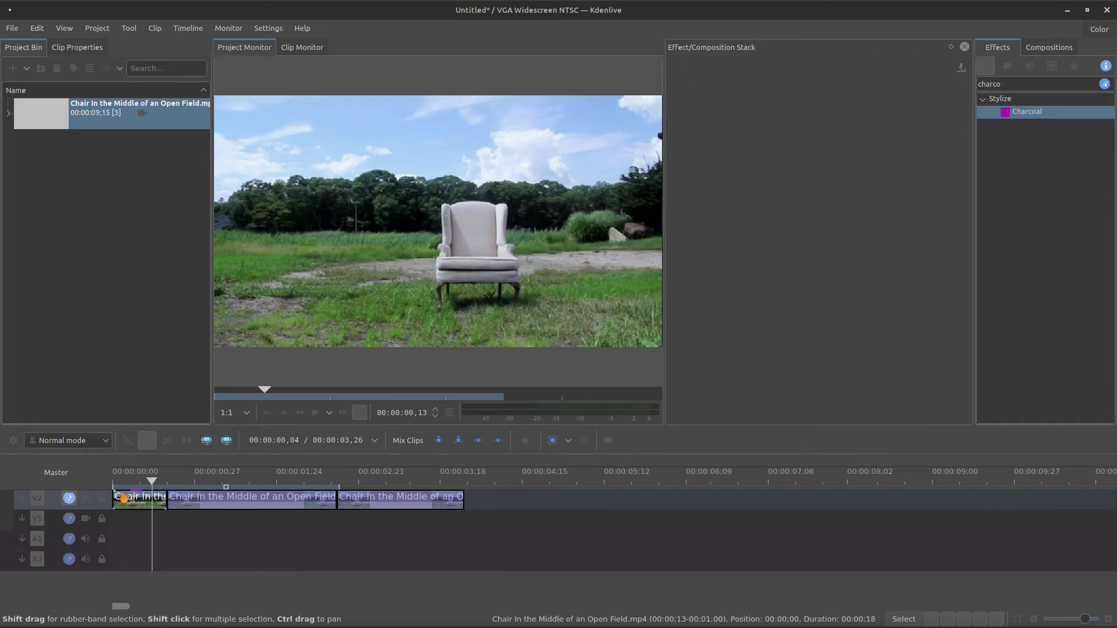
left_click_drag(124, 483, 114, 485)
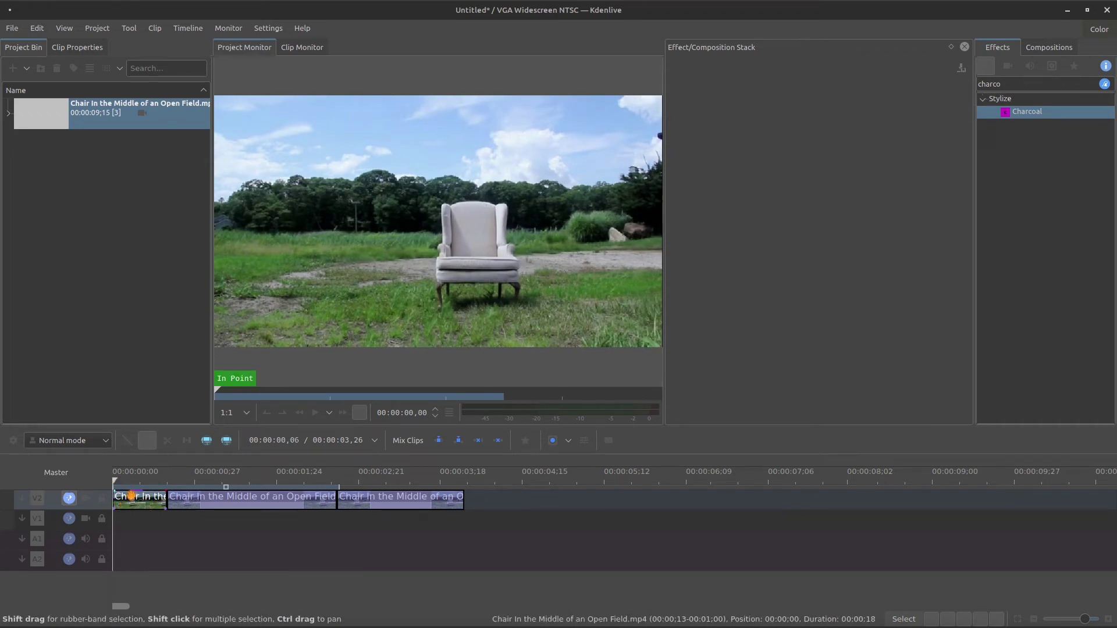
key("space")
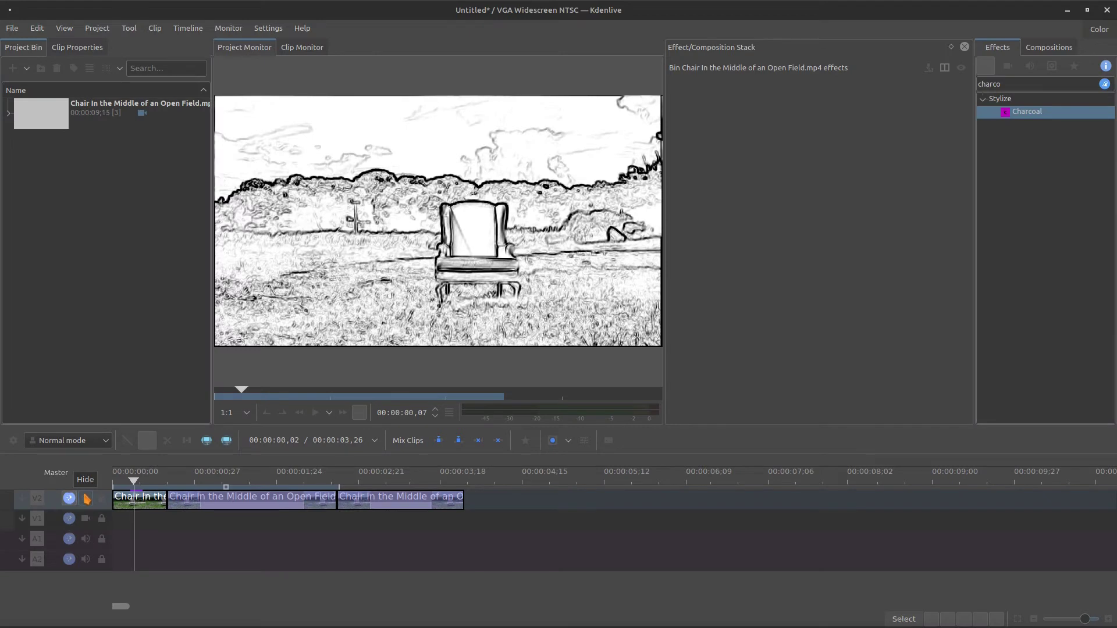
- Add one video track above V2 and place the Zone 1 subclip at the start of that track
right_click(86, 500)
left_click(94, 504)
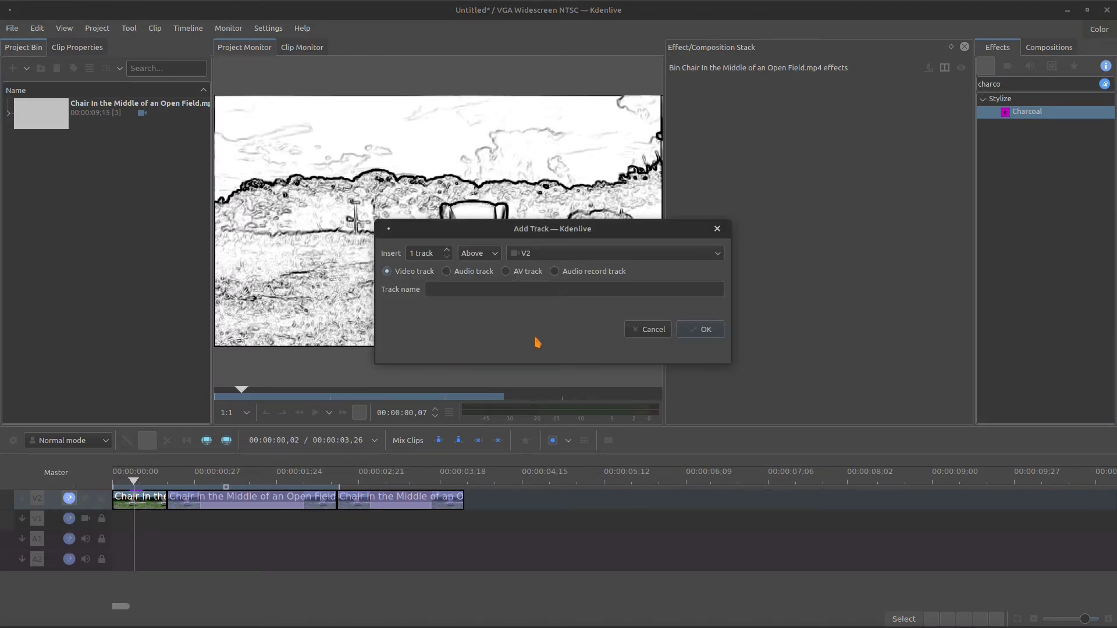
left_click(688, 332)
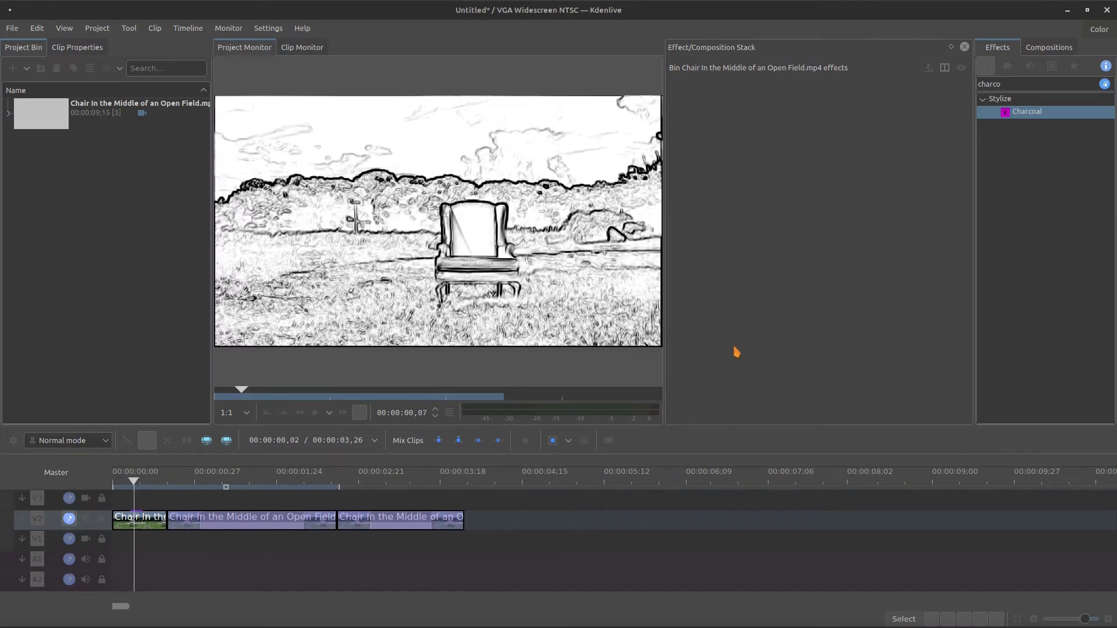
left_click(8, 113)
left_click_drag(65, 141, 136, 495)
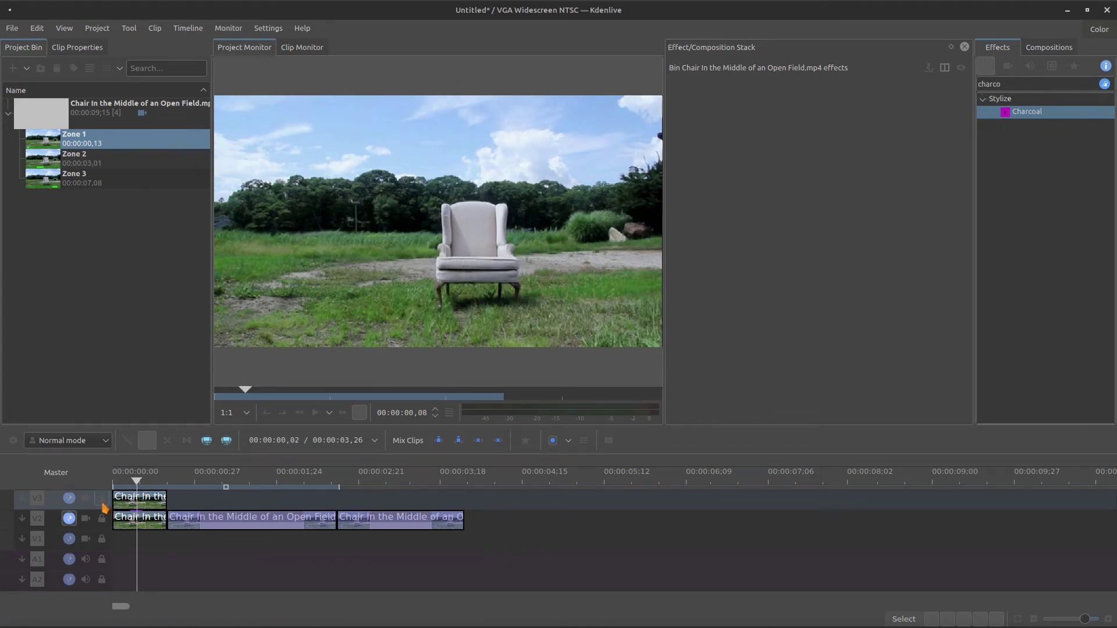
- Apply the Charcoal effect to the Master and limit it to a zone from 00:00:00,06 to 00:00:00,12
left_click(71, 476)
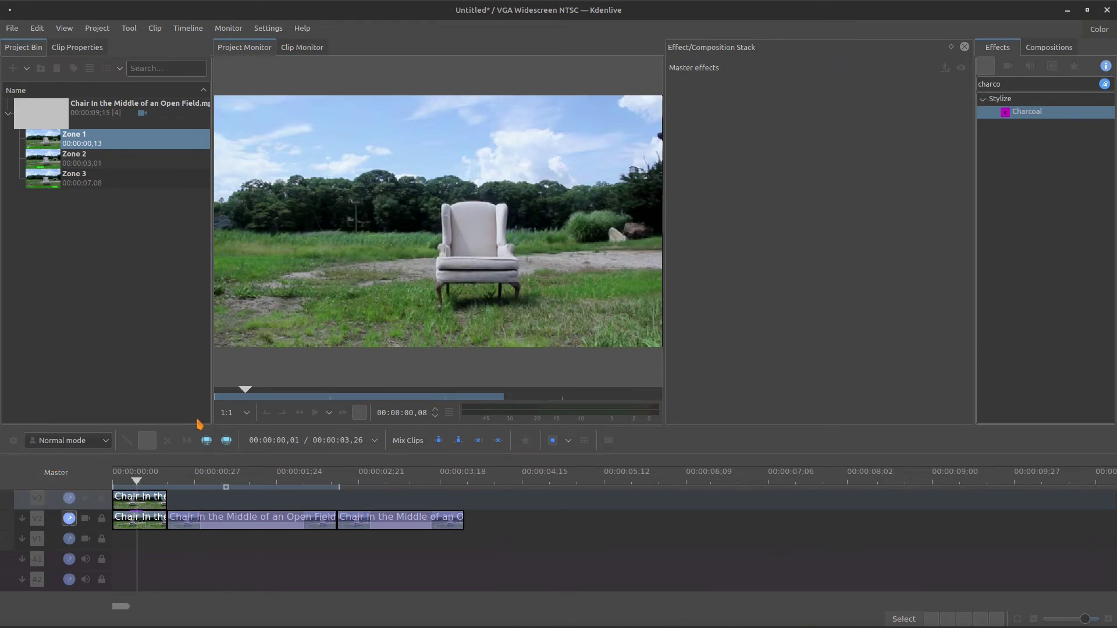
left_click_drag(1050, 122, 82, 476)
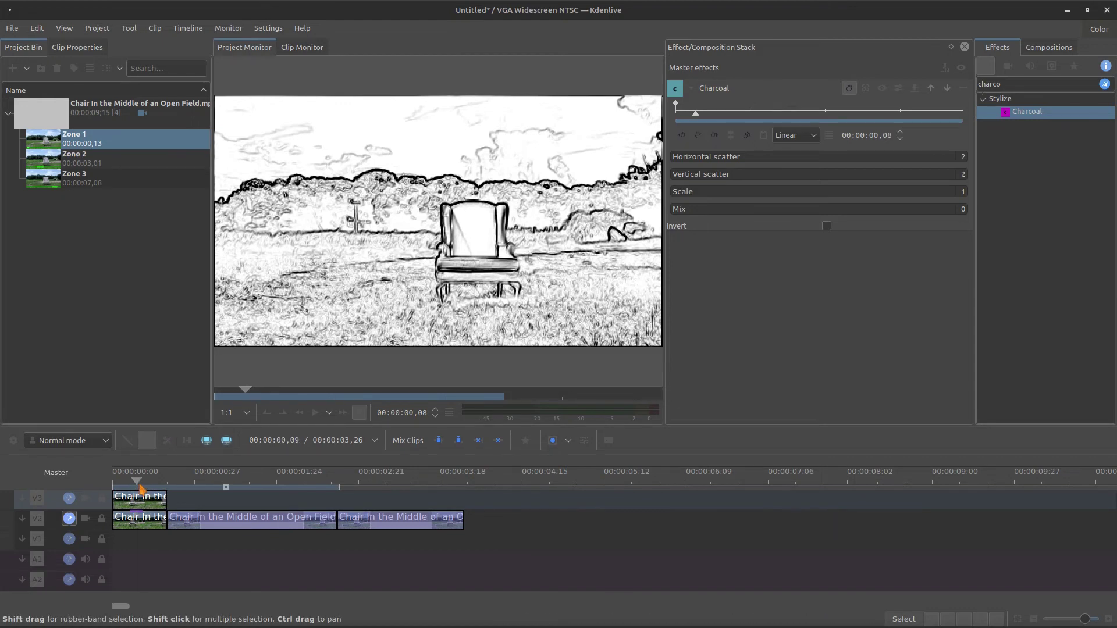
mouse_move(144, 496)
left_mouse_down()
mouse_move(134, 510)
mouse_move(293, 510)
mouse_move(133, 490)
left_mouse_up()
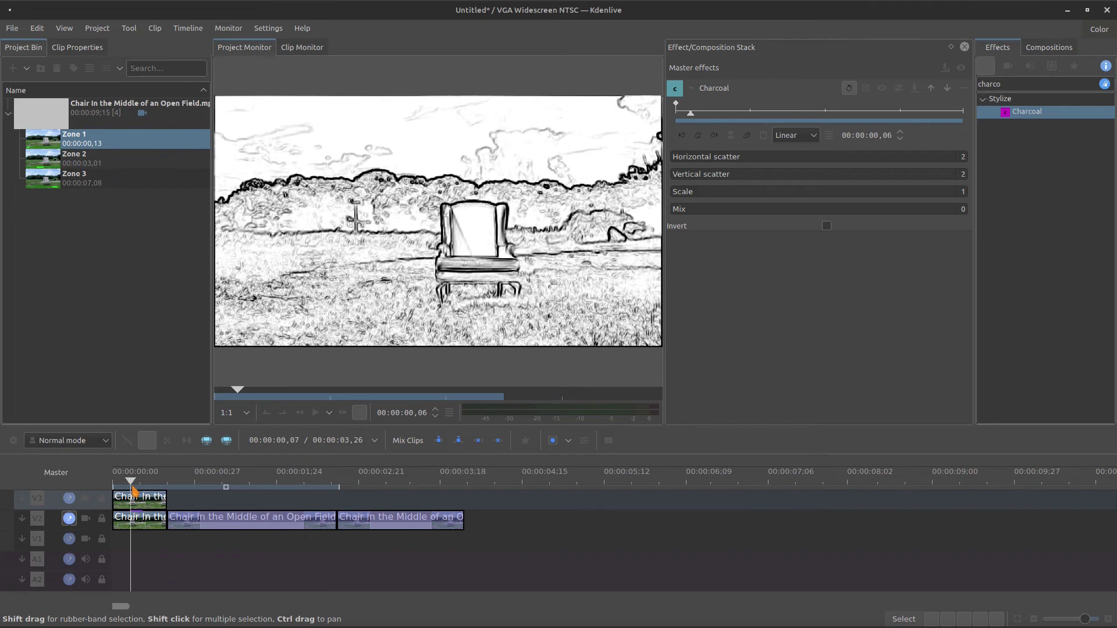
left_click(865, 89)
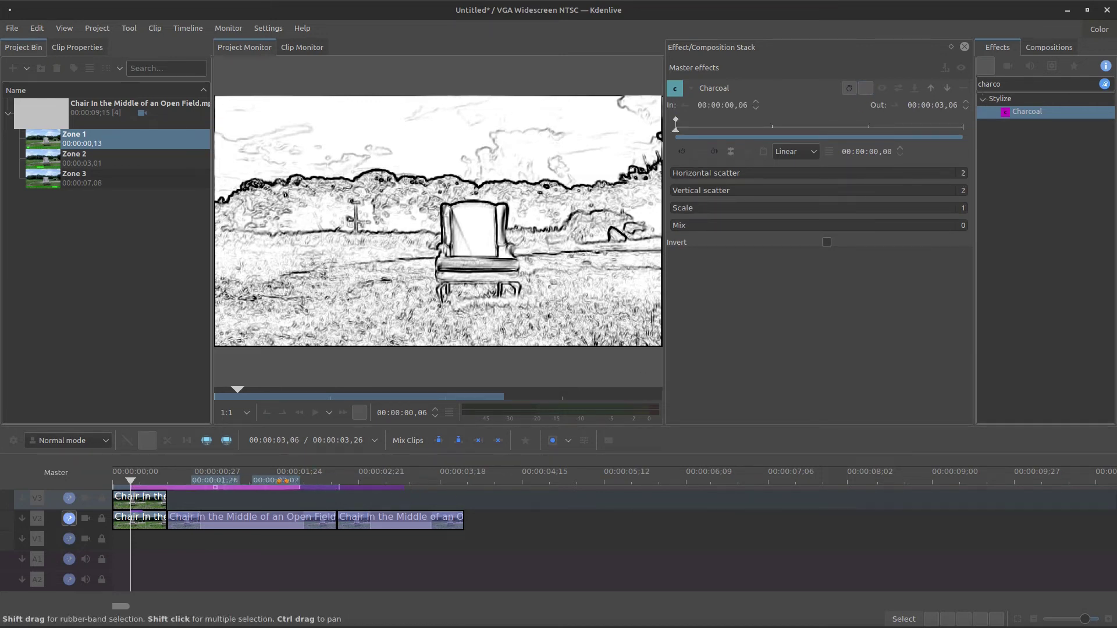
left_click_drag(145, 492, 148, 492)
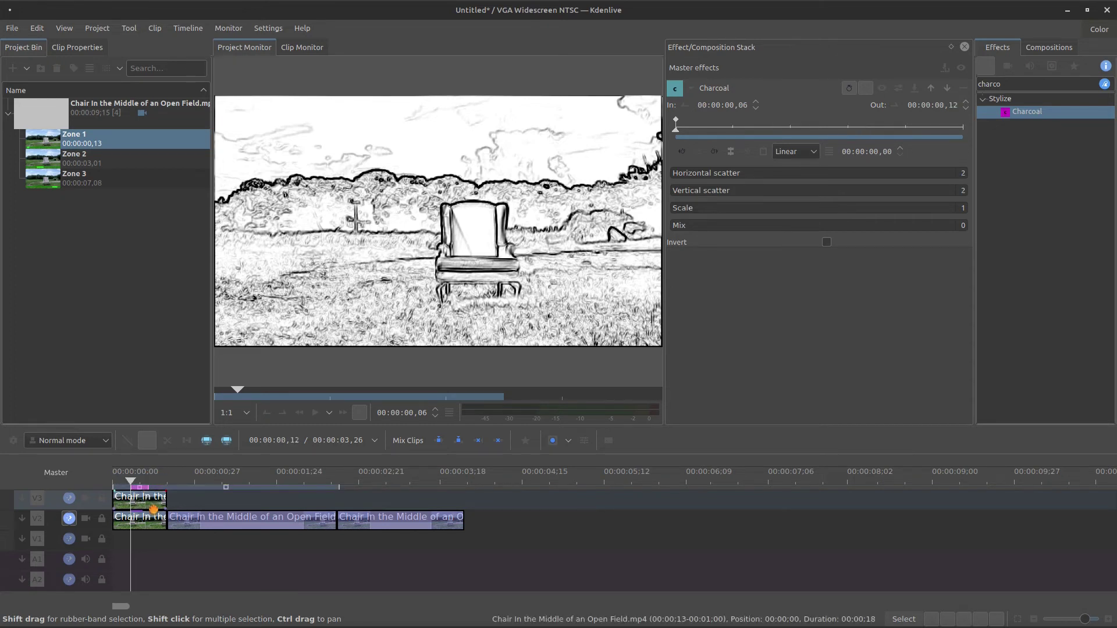
- Remove the Charcoal effect from the V2 track and play and scrub the timeline's beginning to preview the Master effect zone
left_click(64, 525)
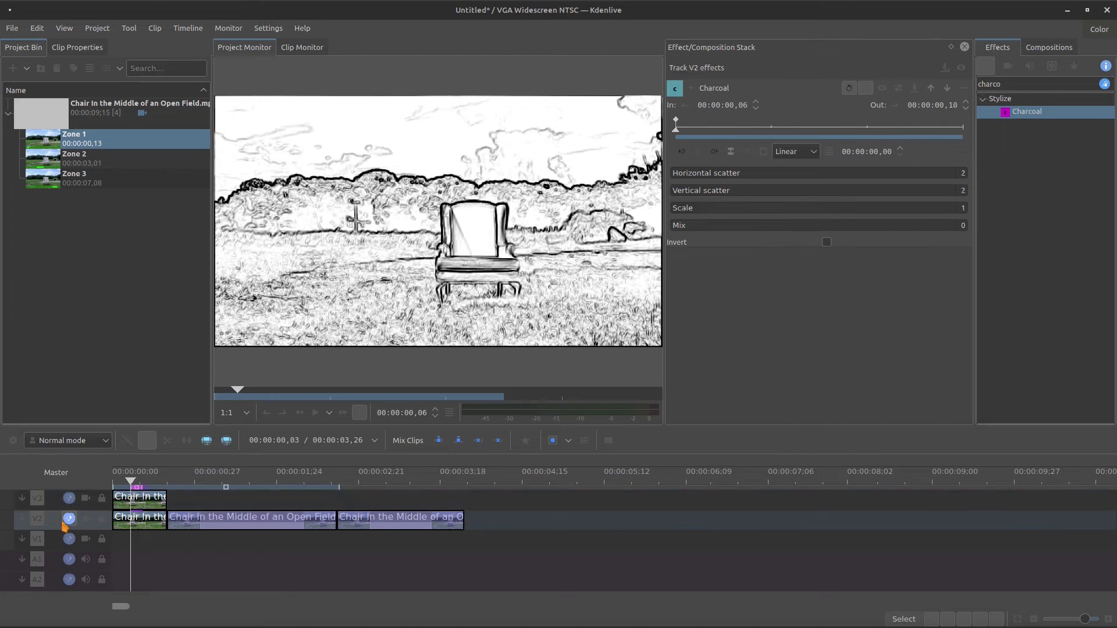
left_click(964, 88)
left_click_drag(131, 479, 109, 481)
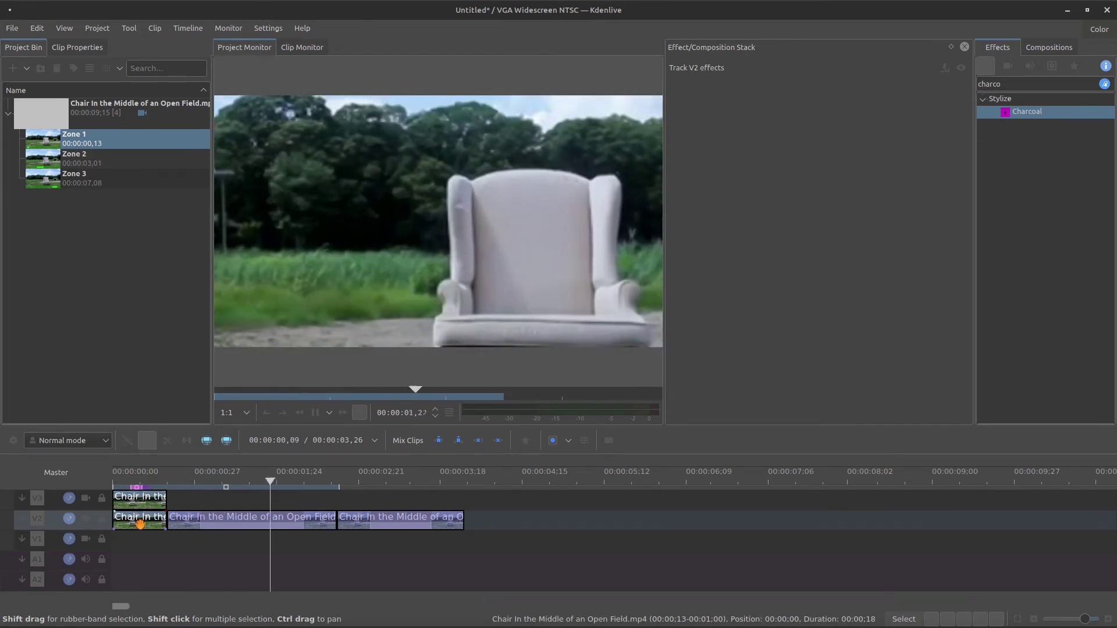
key("space")
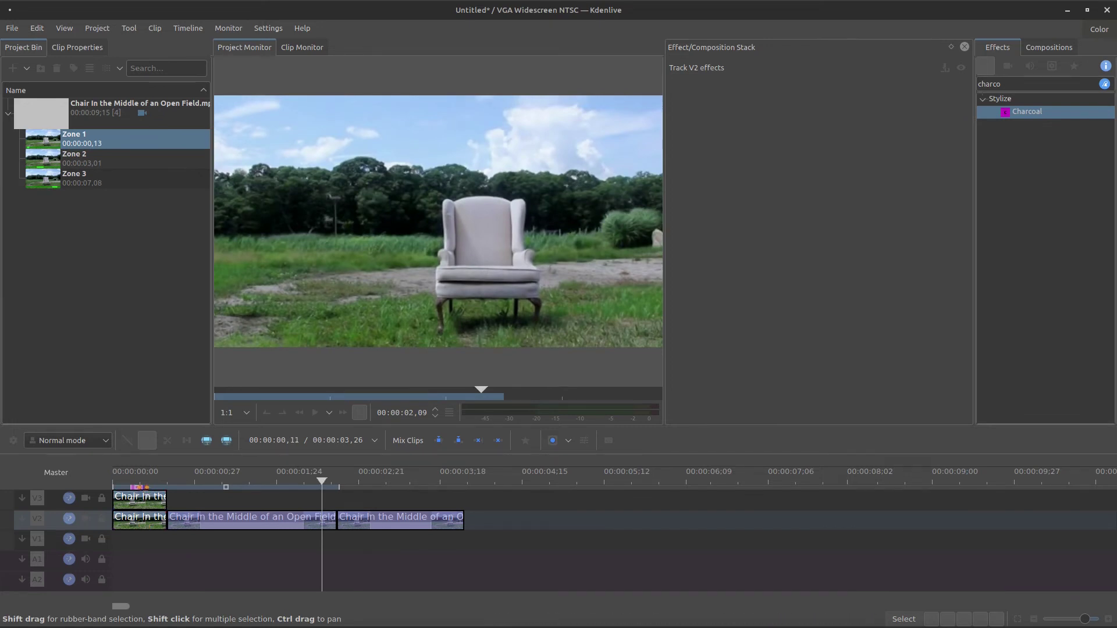
left_click_drag(142, 482, 130, 482)
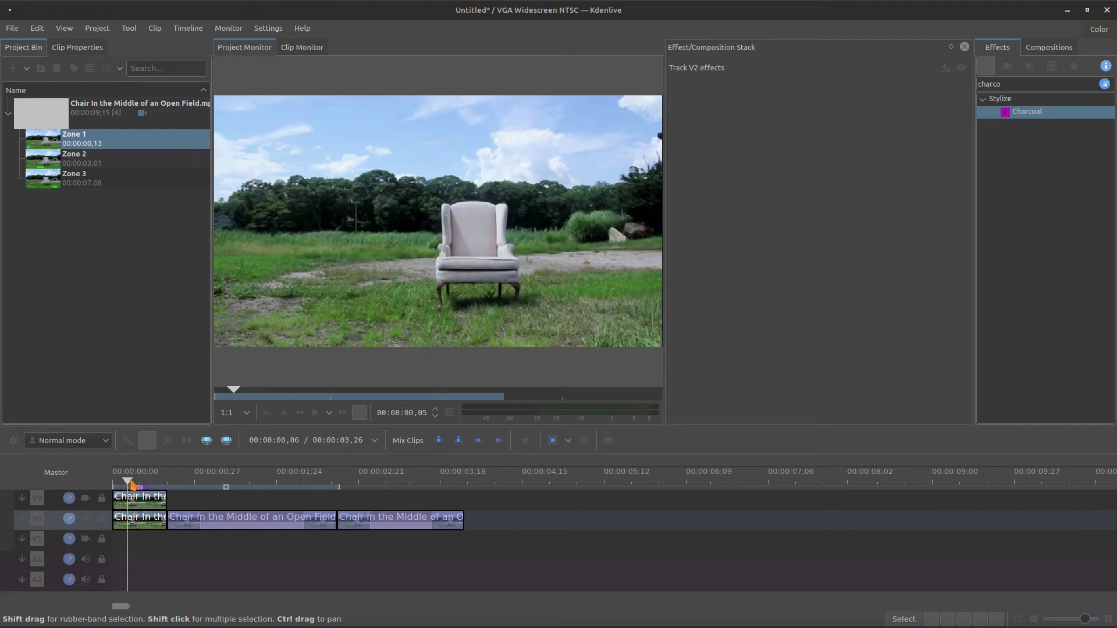
left_click_drag(129, 484, 119, 487)
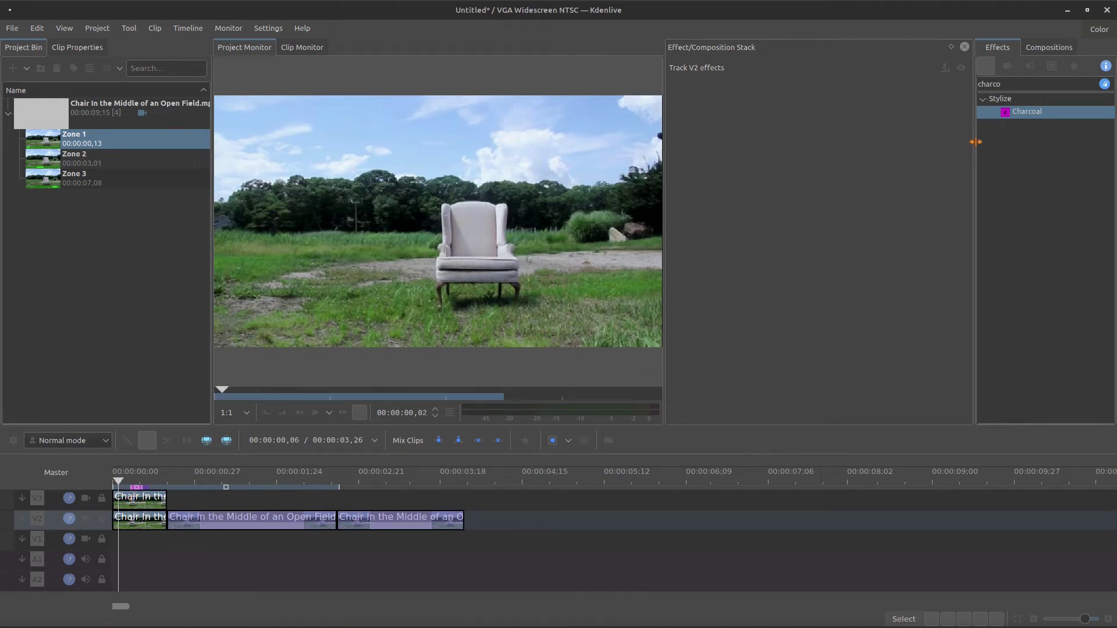
- Search the effects for "color effe", apply Color Effect to the Master, and remove the Master's Charcoal effect
double_click(1013, 88)
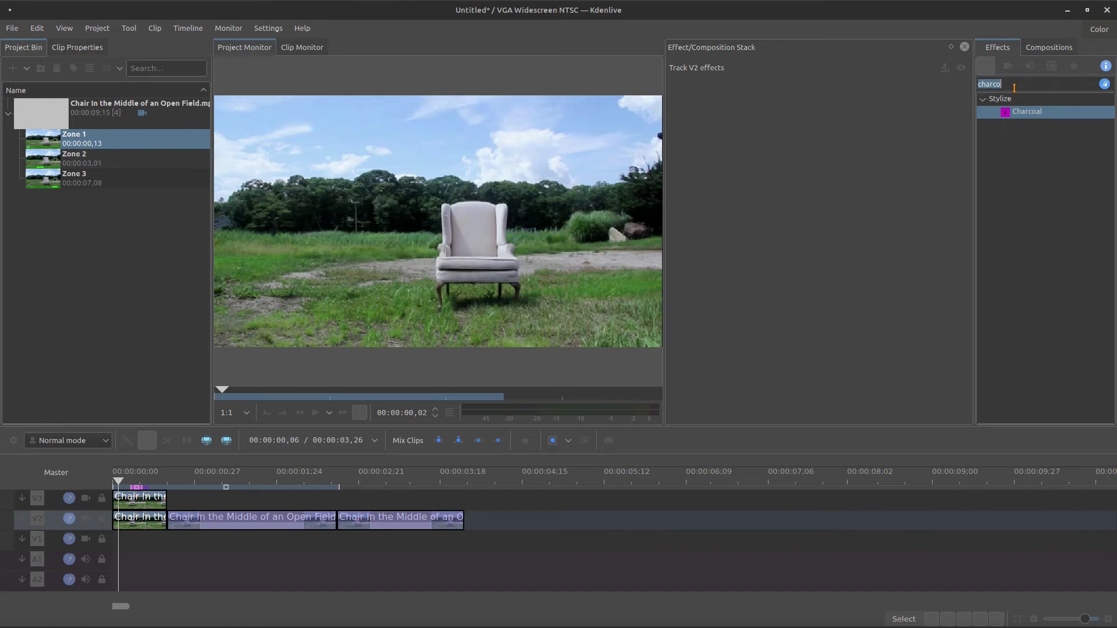
type("color effe")
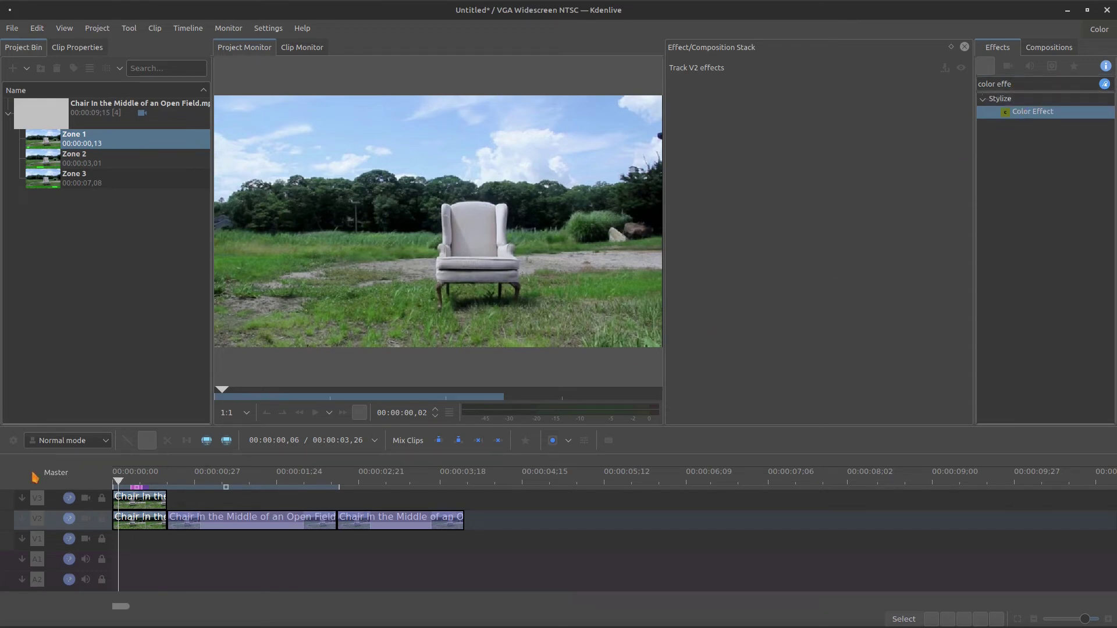
left_click(143, 481)
left_click_drag(157, 486, 204, 481)
left_click(82, 484)
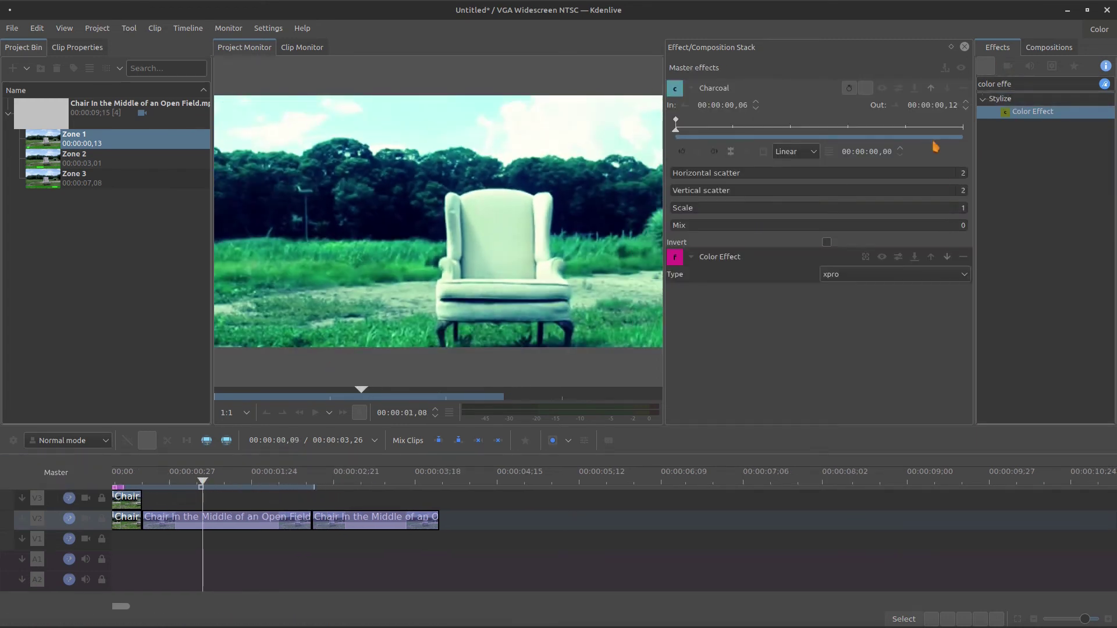
left_click(963, 87)
- Apply the Curves effect to the Master and shape its RGB curve into an S with the lower point at about In 0,264, Out 0,123
double_click(1012, 83)
triple_click(1015, 83)
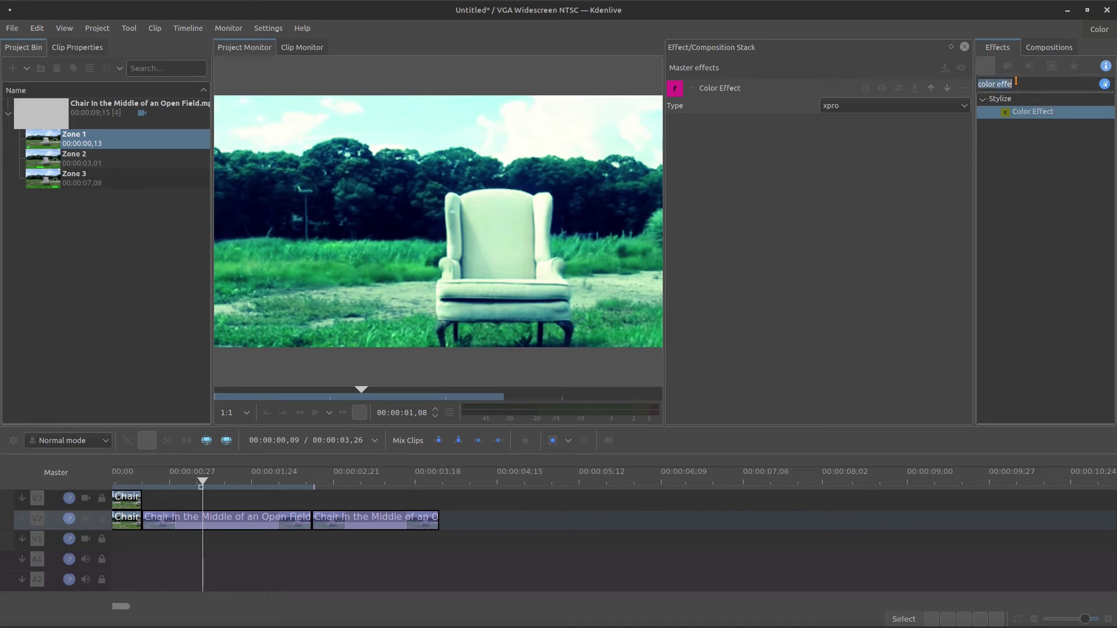
type("cur")
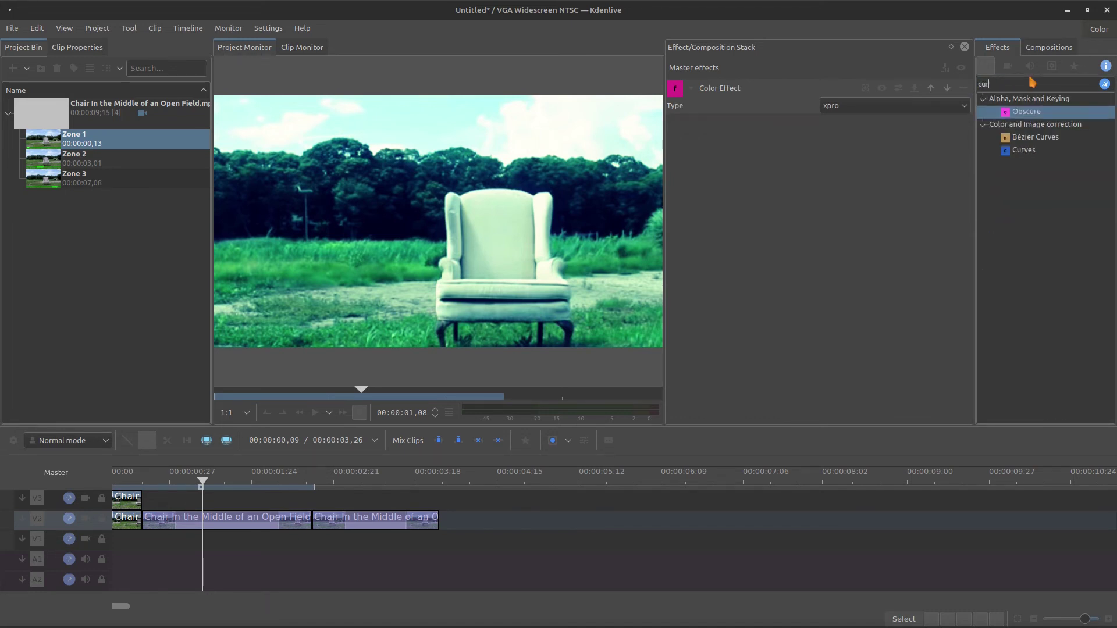
left_click(1023, 150)
left_click_drag(829, 263, 813, 264)
left_click_drag(846, 208, 833, 199)
left_click_drag(735, 237, 748, 249)
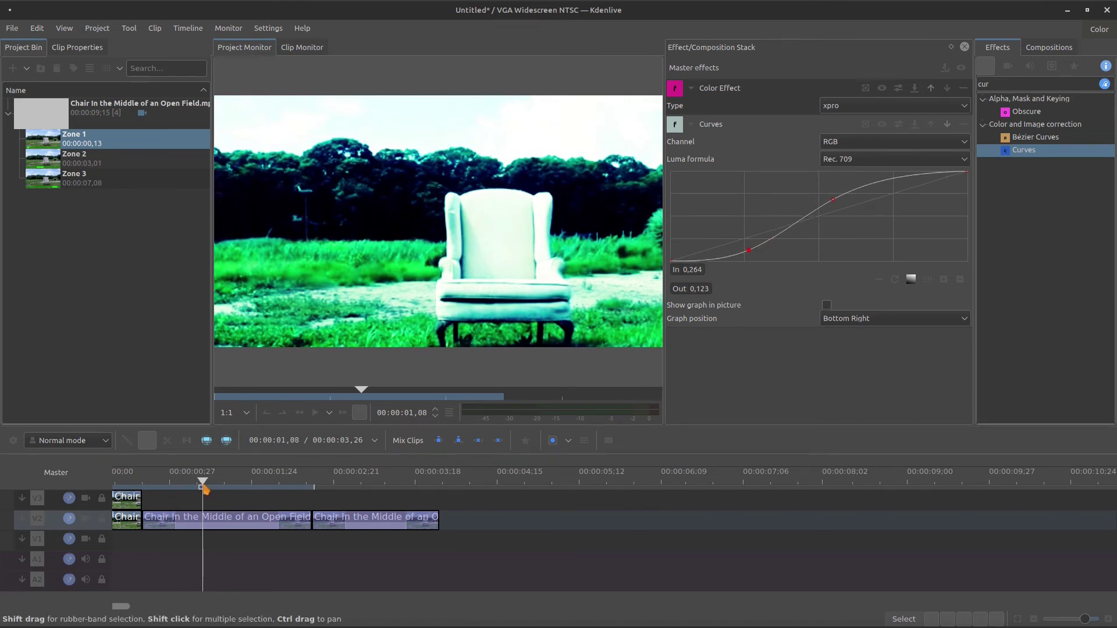
left_click_drag(202, 486, 92, 505)
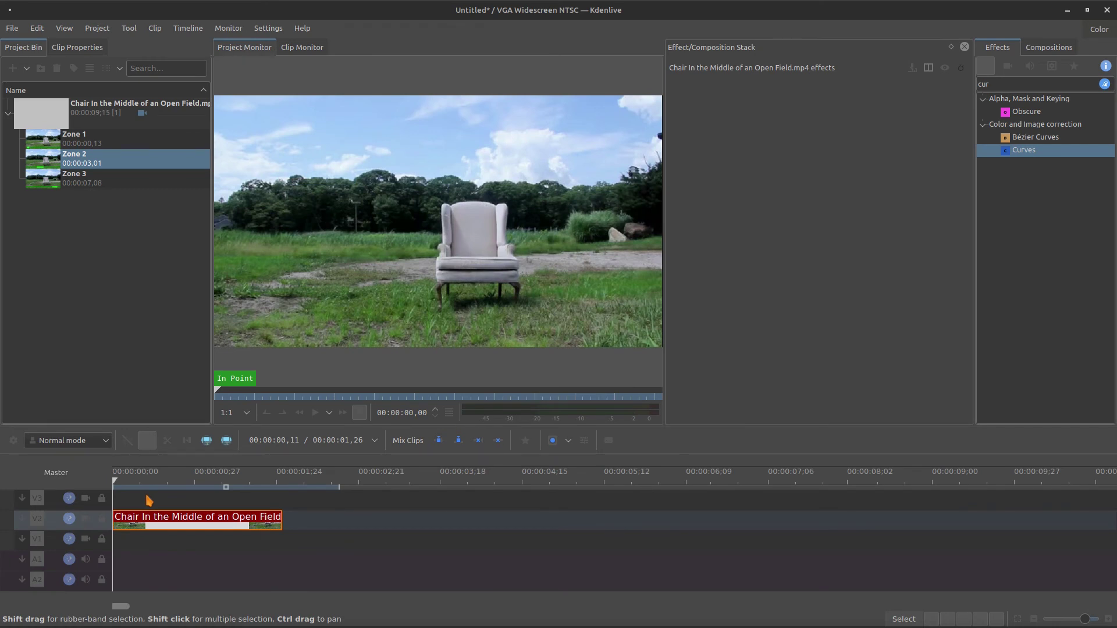
- Search the effects for "cairo", apply Cairogradient to the V2 clip, and set its pattern to Radial
left_click(1105, 84)
type("cairo")
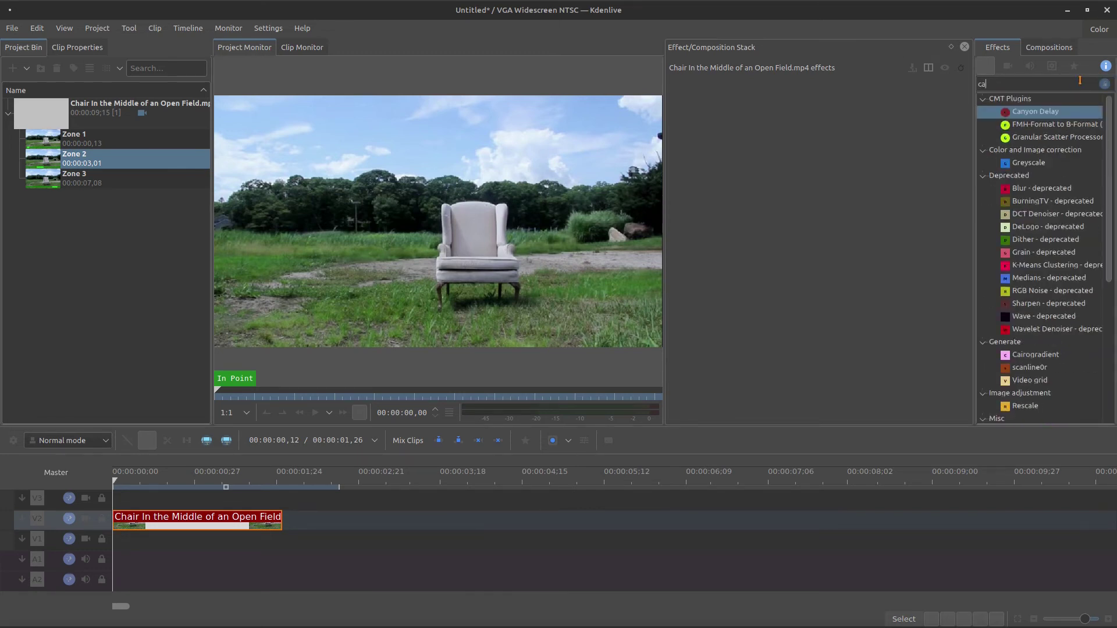
left_click_drag(1037, 112, 810, 187)
left_click(850, 110)
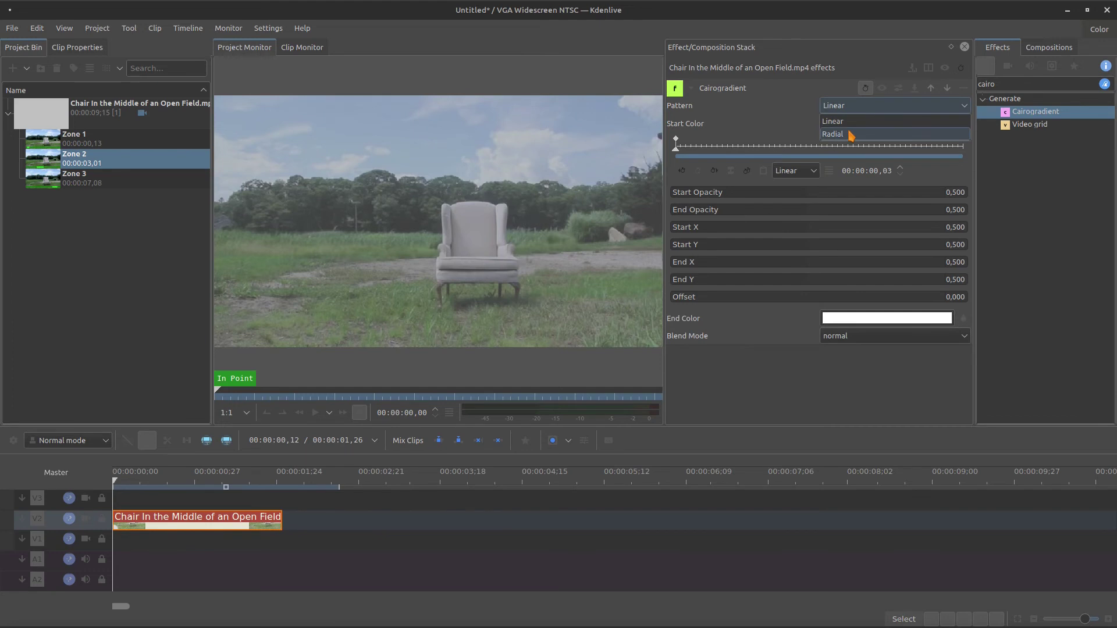
left_click(850, 132)
- Set the Cairogradient's Start Opacity, End Opacity and End Y to 1,000 and its blend mode to multiply
left_click_drag(841, 192, 972, 216)
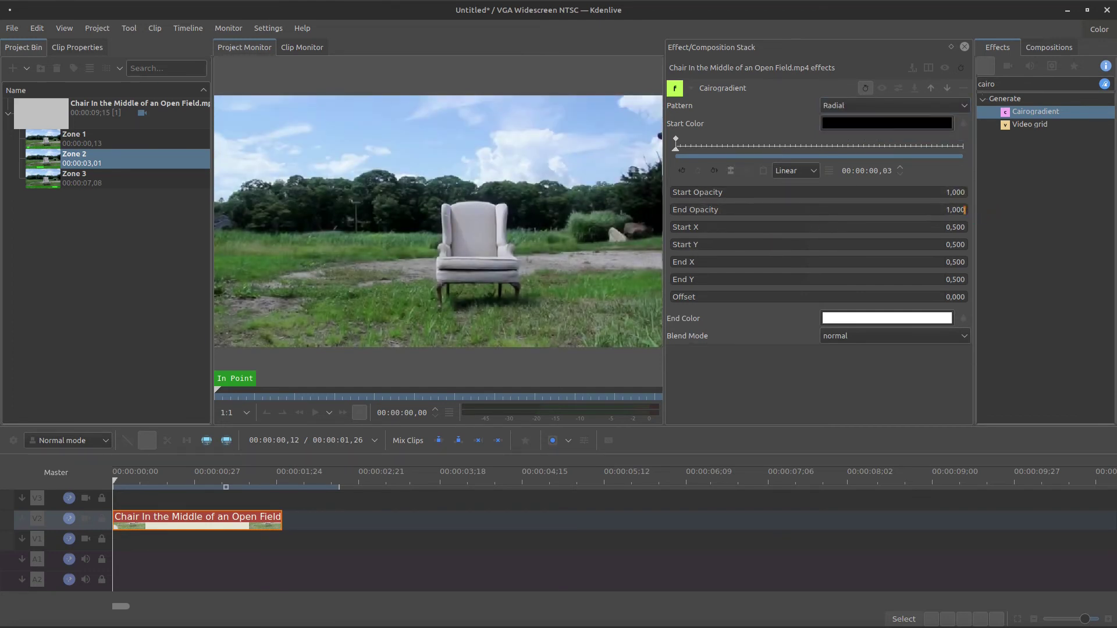
left_click_drag(750, 288, 967, 284)
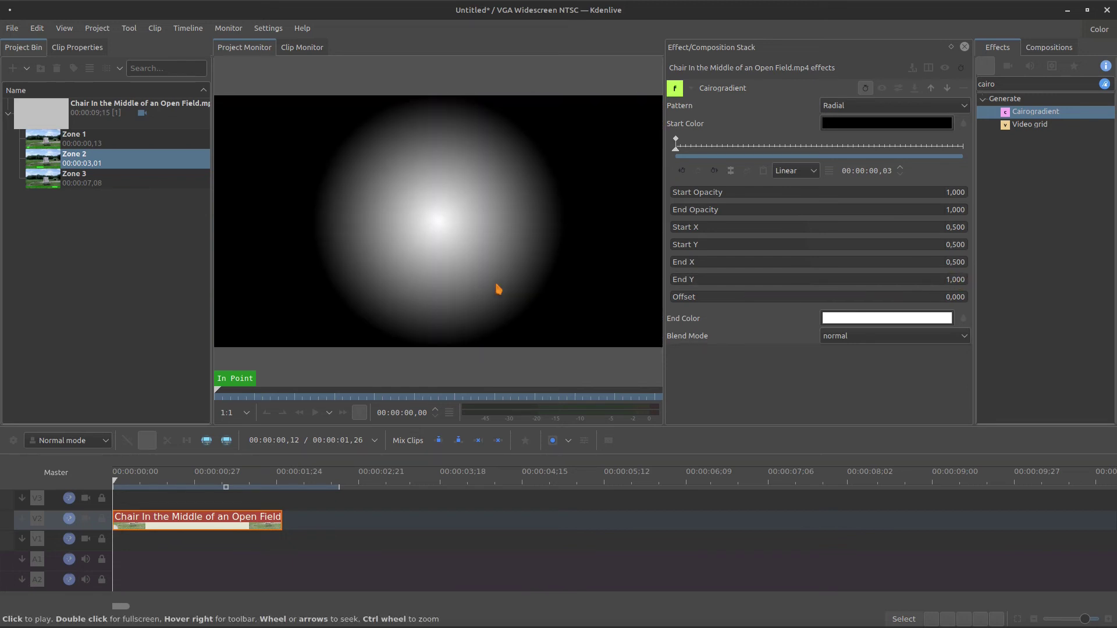
left_click(855, 338)
left_click(836, 398)
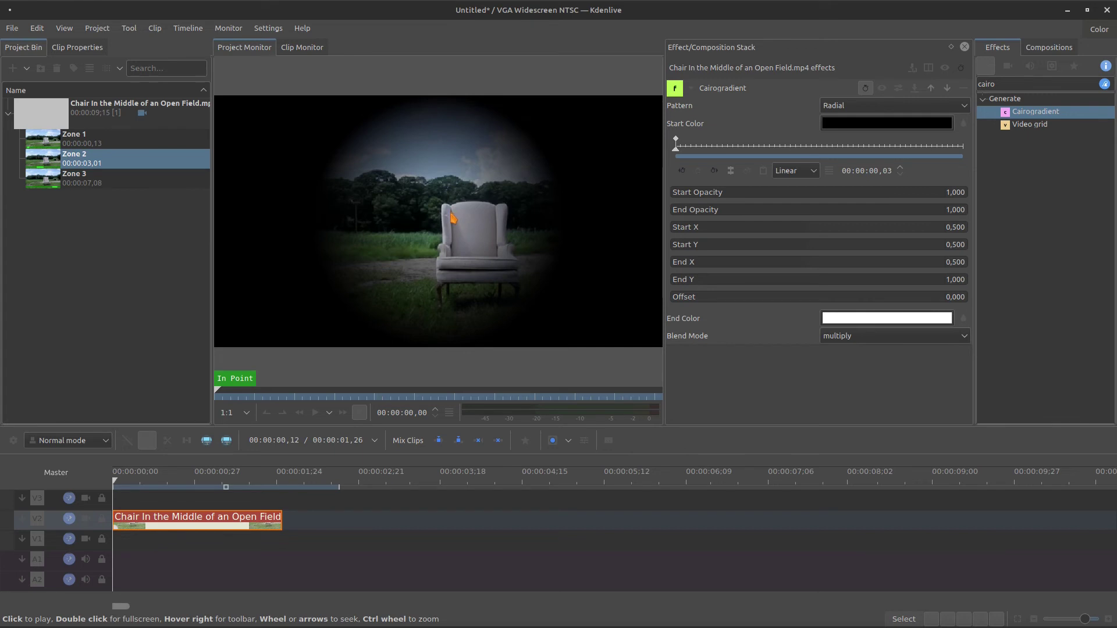
- Set the V2 clip's crop end to 00:00:02,00 and move the playhead to 00:00:00,11
right_click(162, 521)
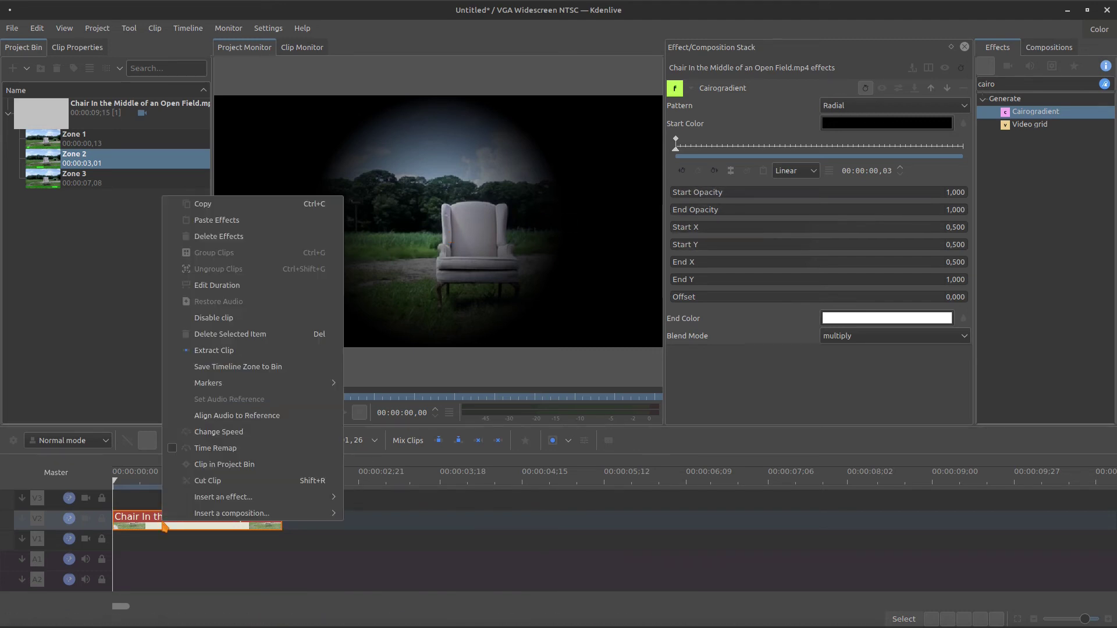
left_click(250, 285)
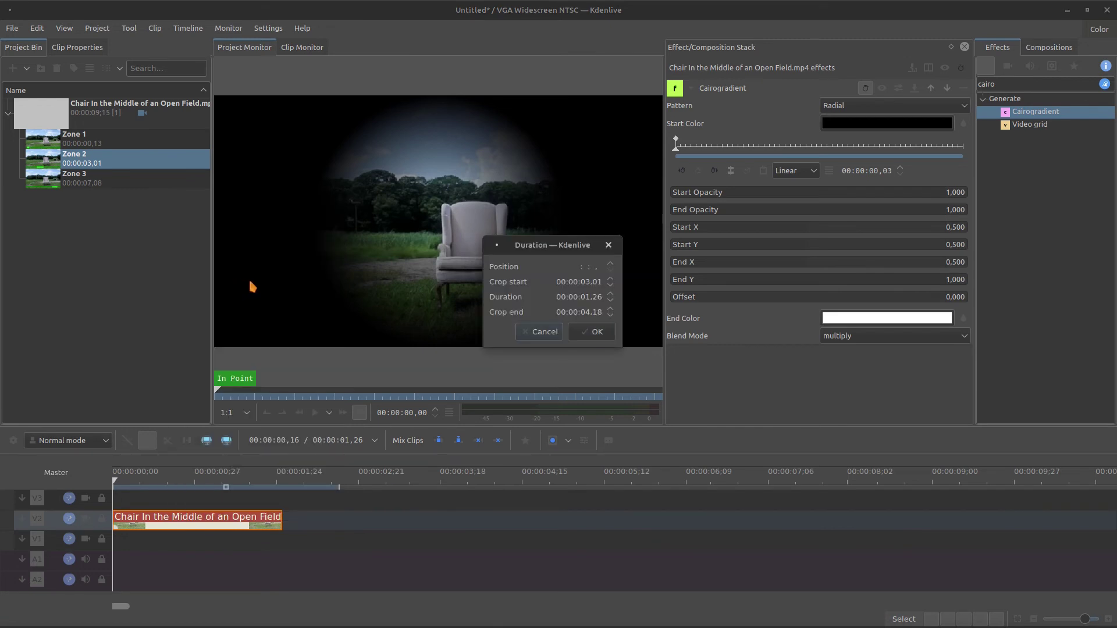
left_click(589, 310)
type("2.00")
left_click(583, 333)
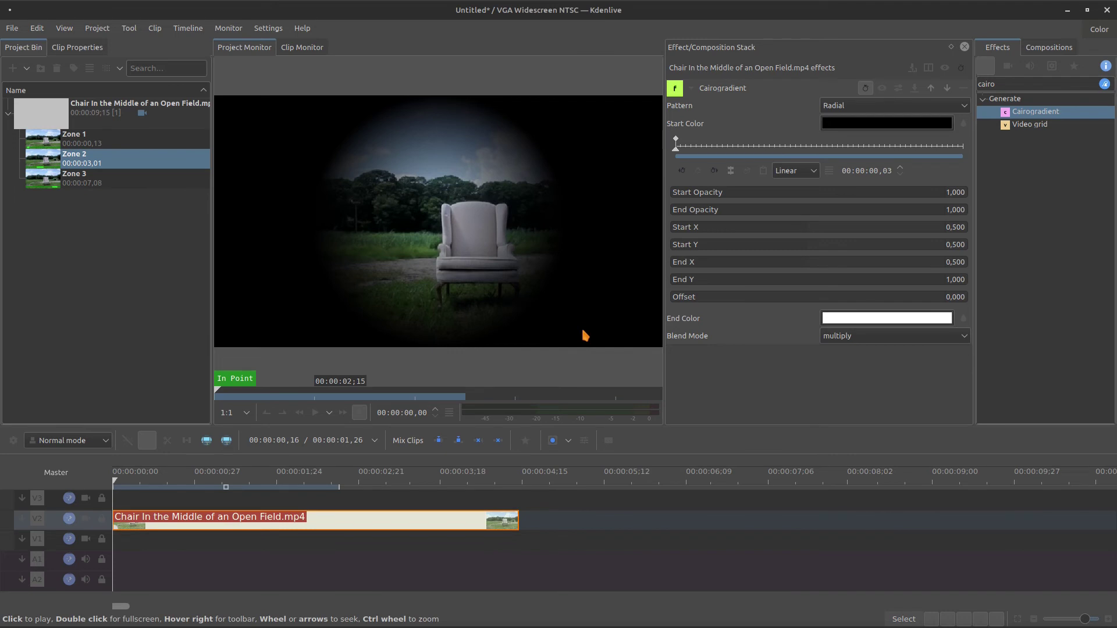
left_click(248, 500)
left_click(146, 521)
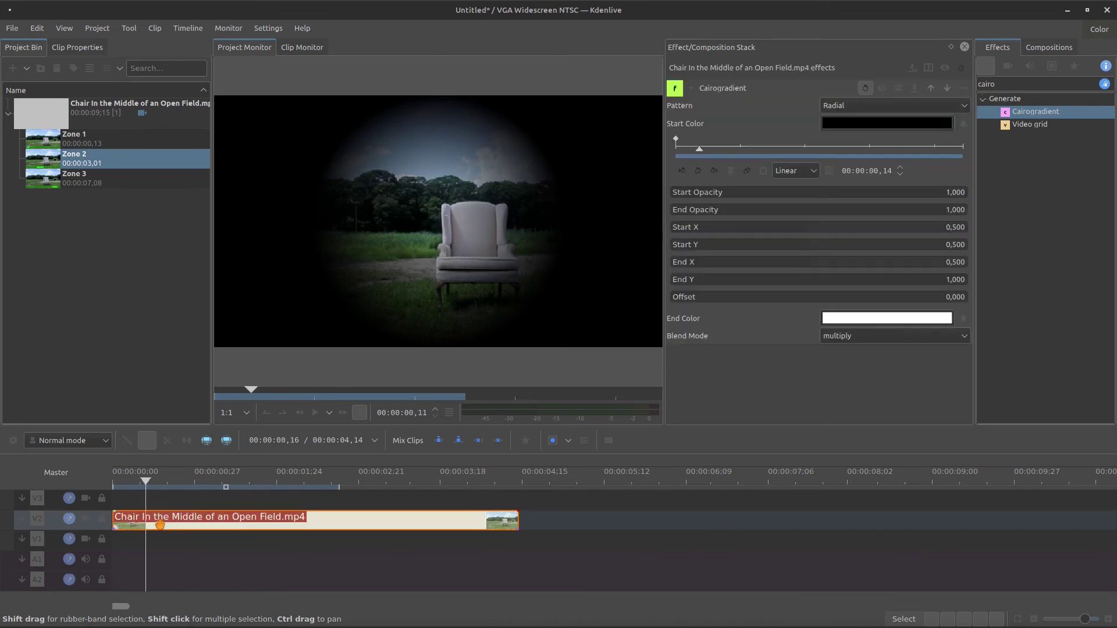
- Add a Cairogradient keyframe at the end of the V2 clip and set Start X to 0,000 at the first keyframe
left_click_drag(699, 150, 673, 154)
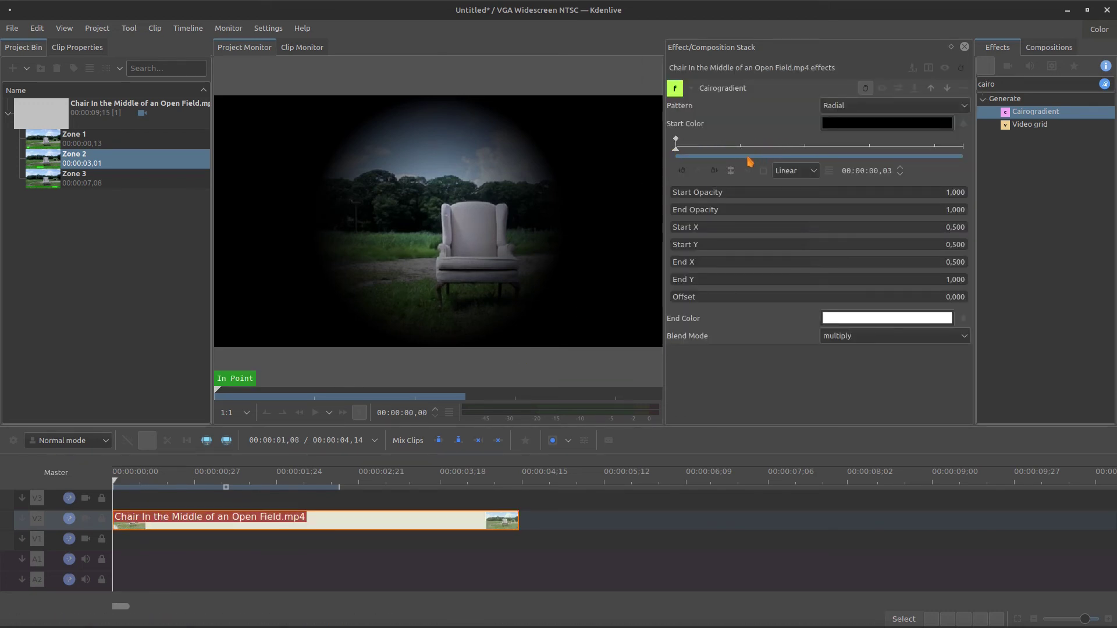
left_click_drag(744, 154, 966, 150)
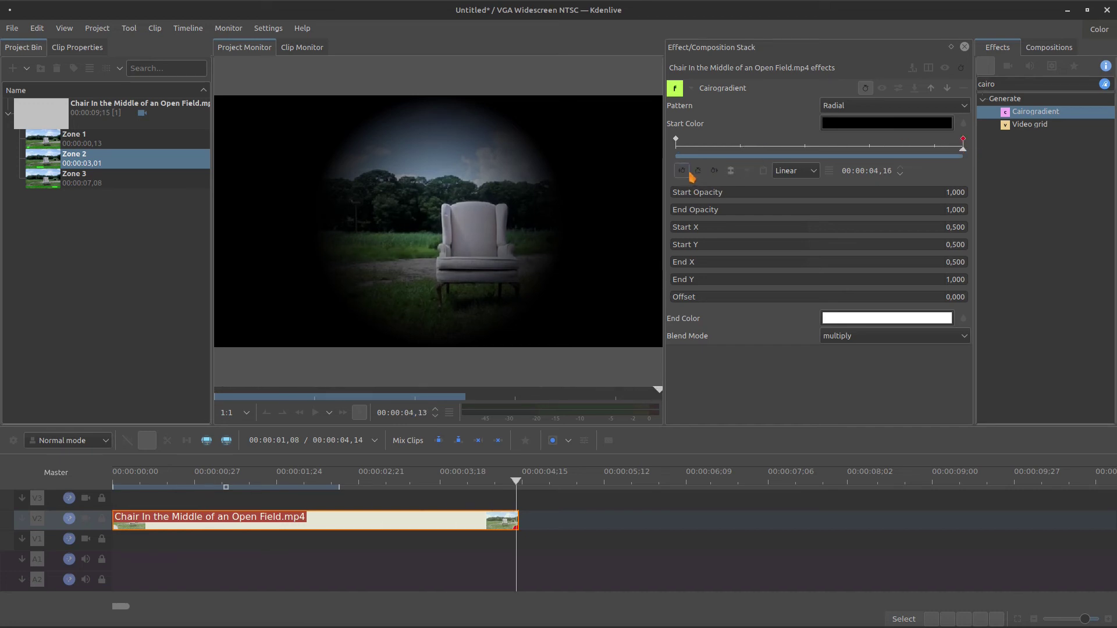
key("Home")
left_click_drag(706, 152, 632, 167)
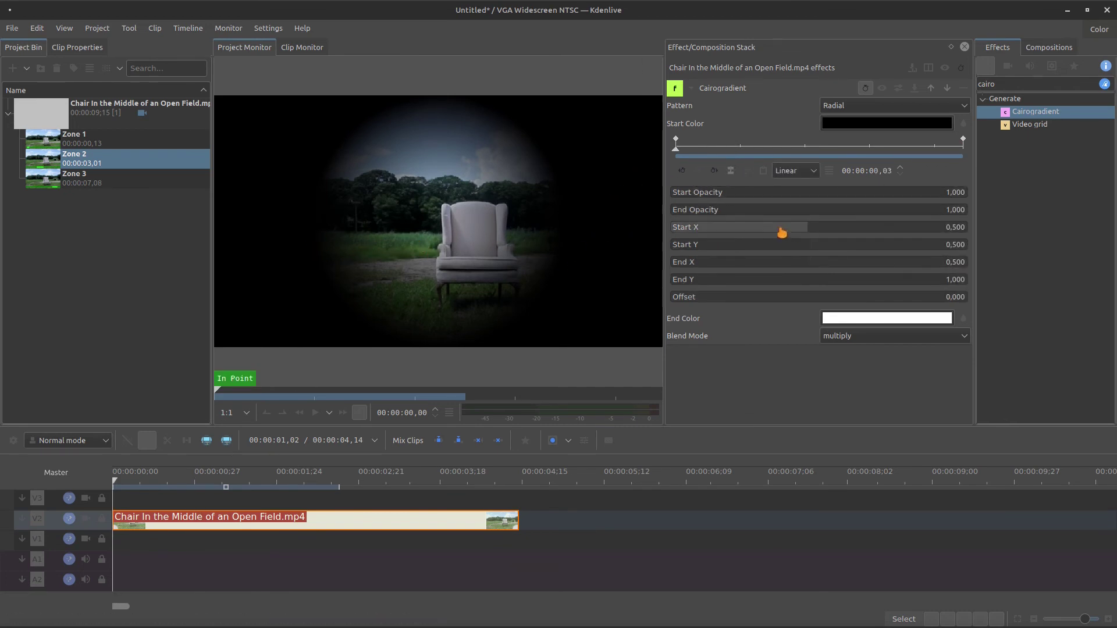
left_click_drag(768, 230, 580, 209)
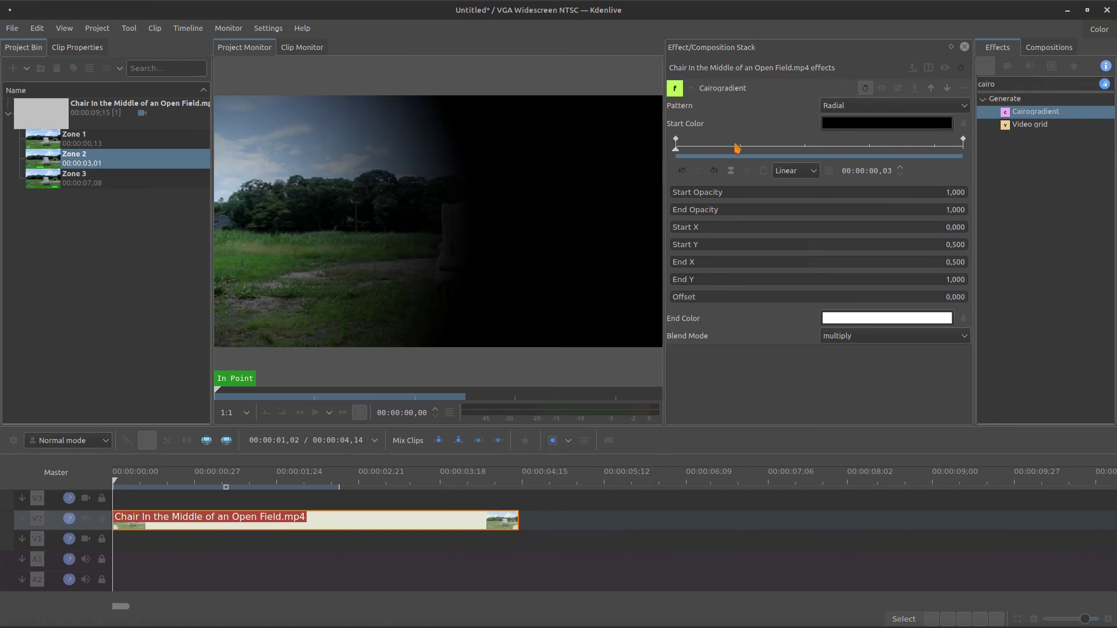
- Set Start X to 1,000 at the Cairogradient's end keyframe and play the animation
left_click(962, 148)
left_click_drag(768, 232, 981, 242)
left_click(754, 149)
key("space")
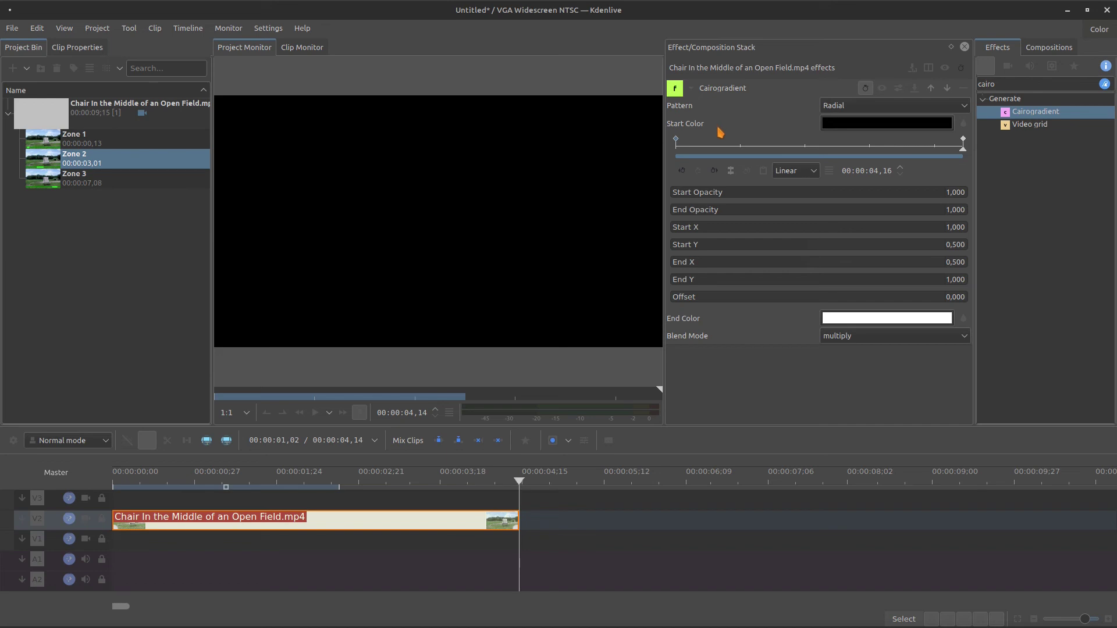
- Change the Cairogradient's End Color to a light orange and preview it around 00:00:01,12
left_click_drag(874, 155, 741, 153)
left_click(855, 318)
left_click(615, 266)
left_click(676, 241)
mouse_move(742, 150)
left_mouse_down()
mouse_move(848, 158)
mouse_move(753, 169)
mouse_move(759, 155)
left_mouse_up()
- Try other blend modes for the Cairogradient, ending on hardlight
left_click(871, 342)
left_click(854, 367)
key("Down")
key("Down")
key("Down")
key("Down")
key("Down")
key("Down")
key("Down")
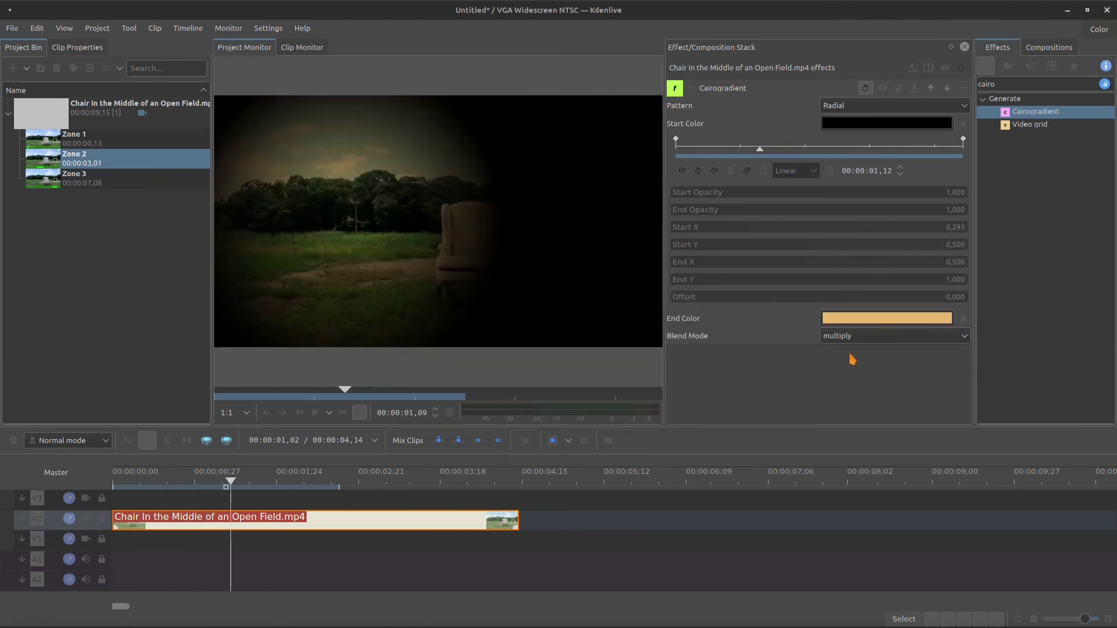
key("Down")
key("Down")
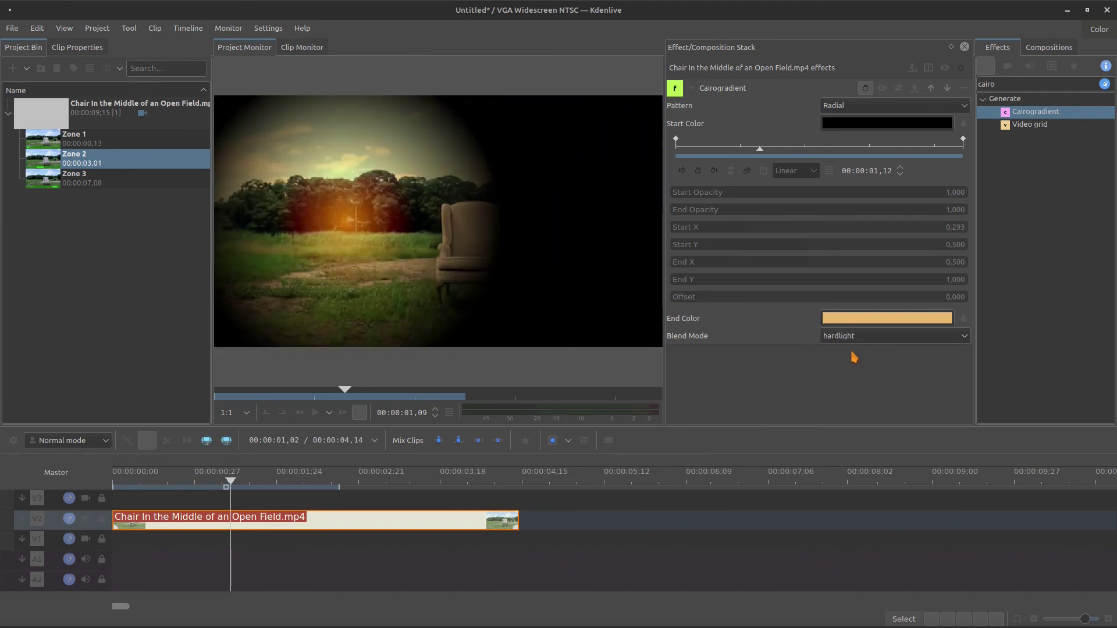
- Set the Cairogradient's blend mode back to multiply and its End Color to near-white
left_click(858, 342)
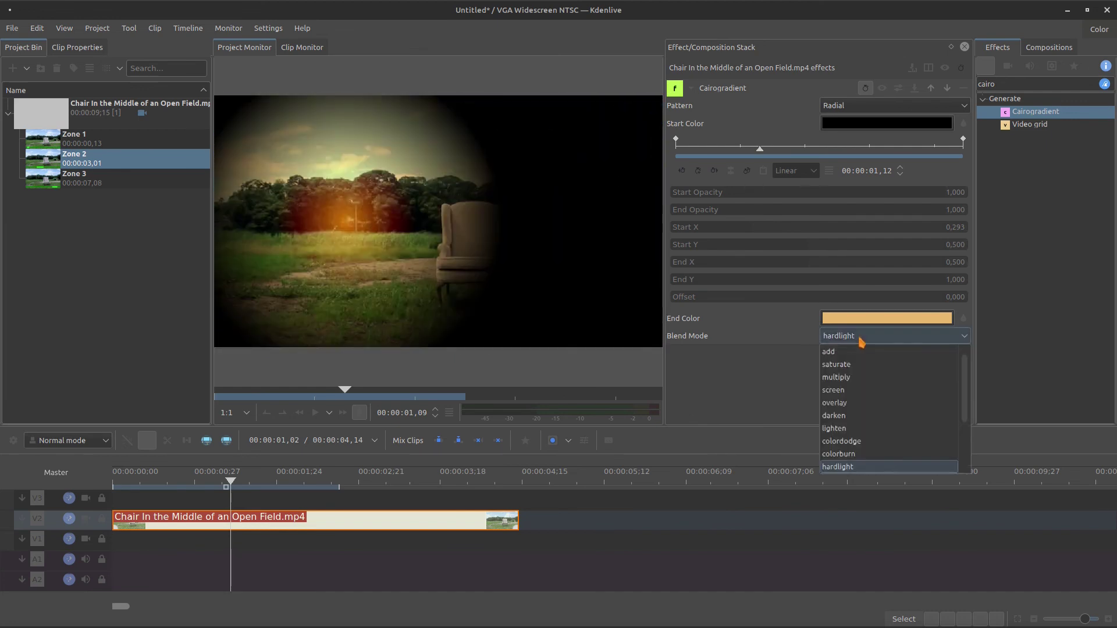
left_click(849, 378)
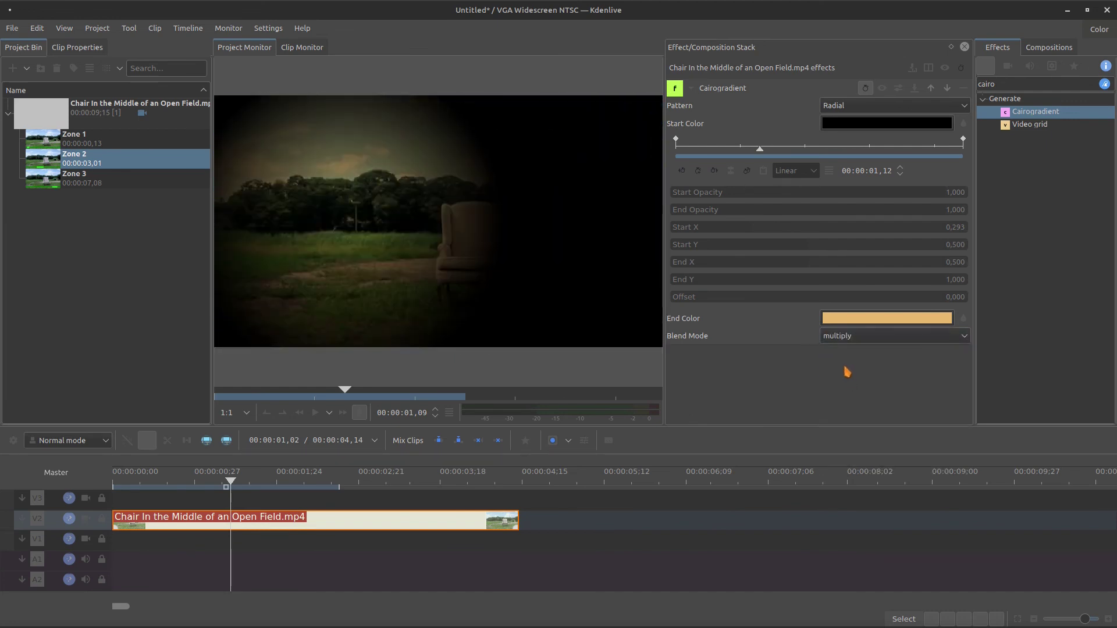
left_click(851, 317)
left_click(673, 239)
- Add Cairogradient keyframes at 00:00:01,19 and 00:00:03,03
left_click_drag(788, 155, 775, 192)
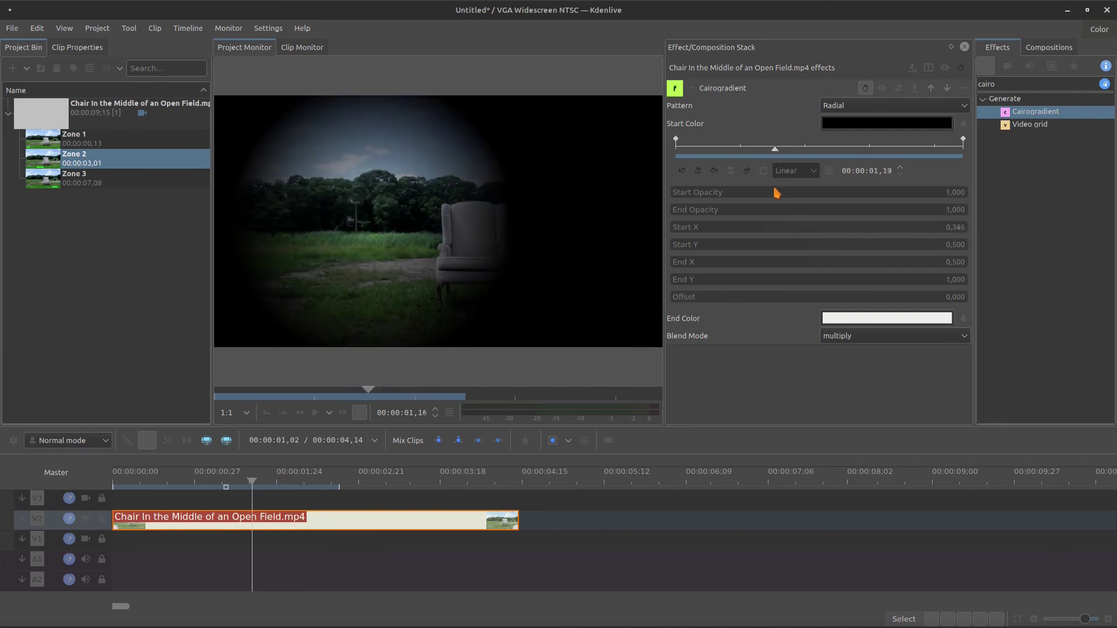
left_click(698, 170)
mouse_move(863, 153)
left_mouse_down()
mouse_move(888, 154)
mouse_move(871, 156)
left_mouse_up()
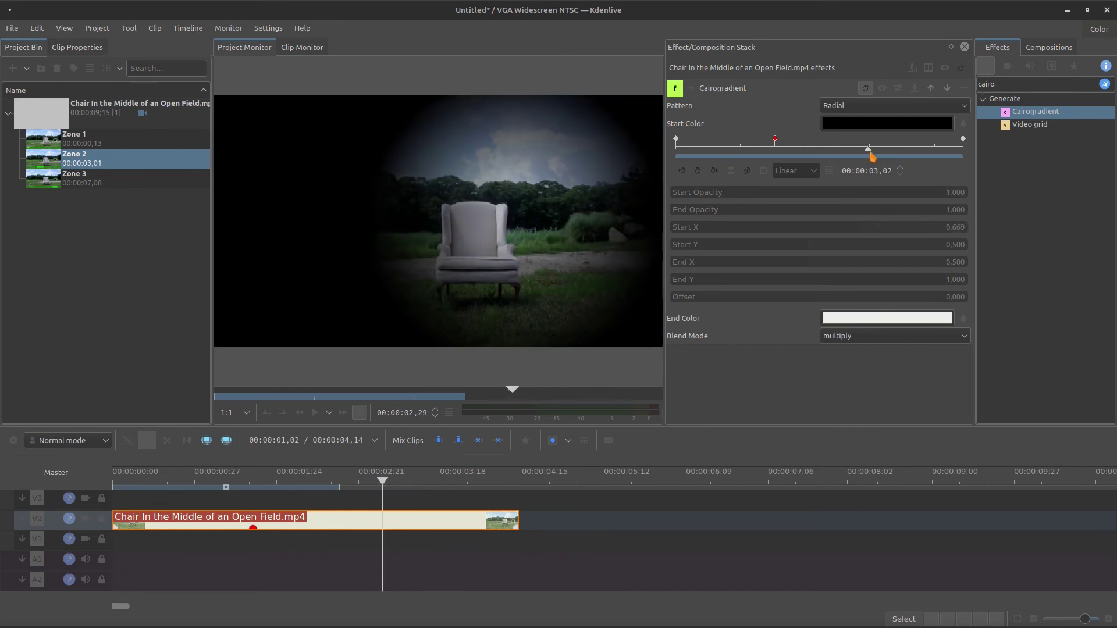
mouse_move(785, 153)
left_mouse_down()
mouse_move(648, 142)
mouse_move(782, 160)
mouse_move(840, 155)
mouse_move(775, 153)
left_mouse_up()
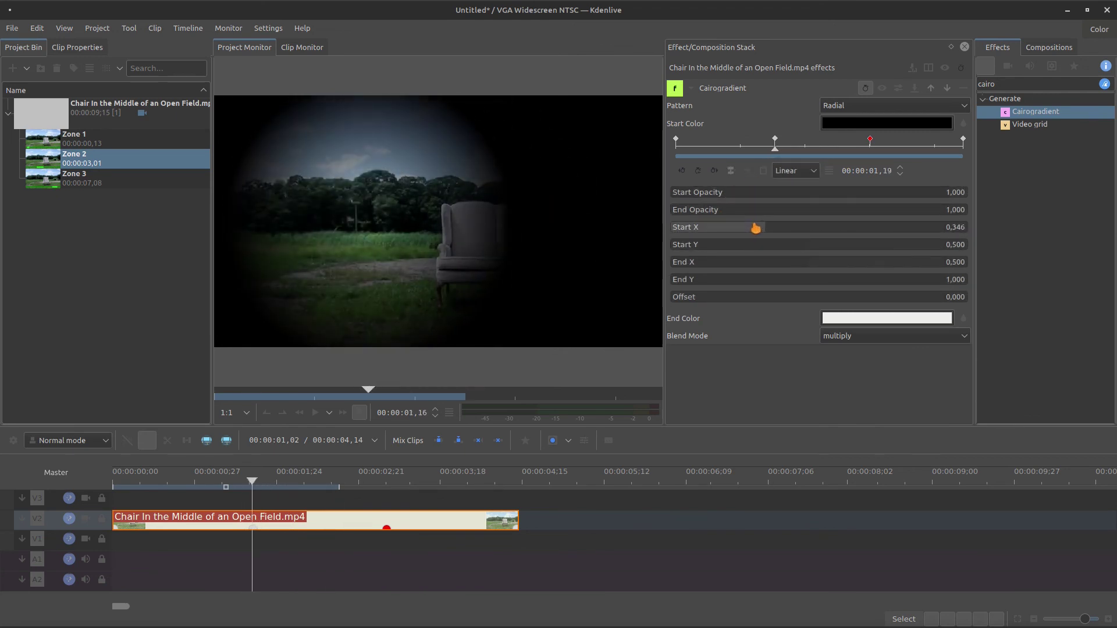
- Increase Start X at the 00:00:01,19 keyframe and set it to 0,500 at the 00:00:03,03 keyframe
left_click_drag(756, 227, 810, 228)
left_click_drag(840, 150, 873, 155)
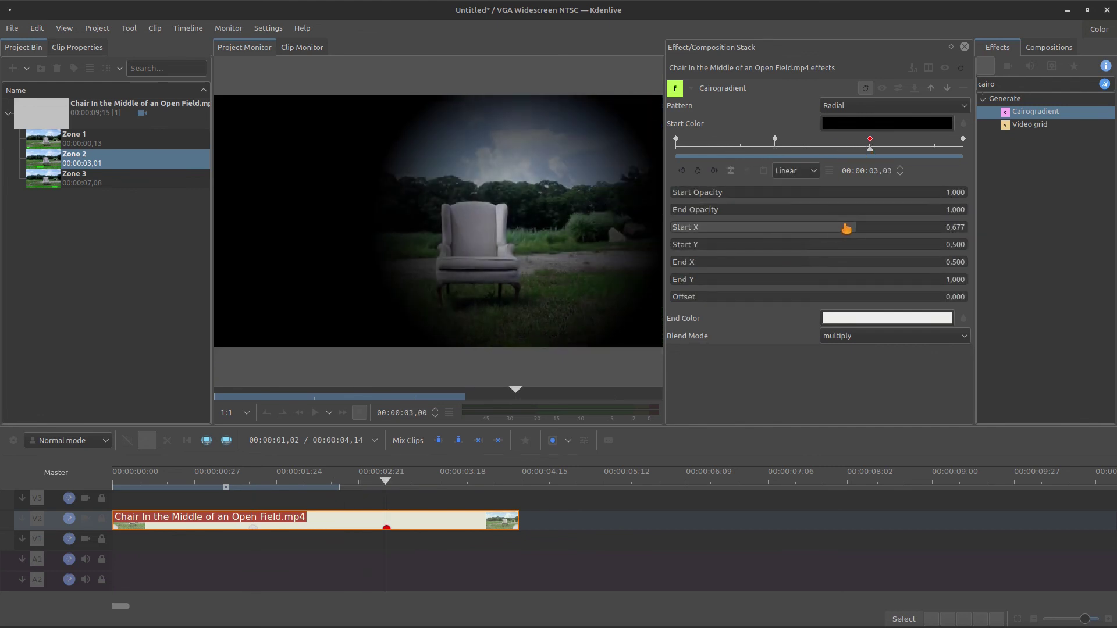
left_click_drag(854, 227, 826, 228)
left_click(961, 229)
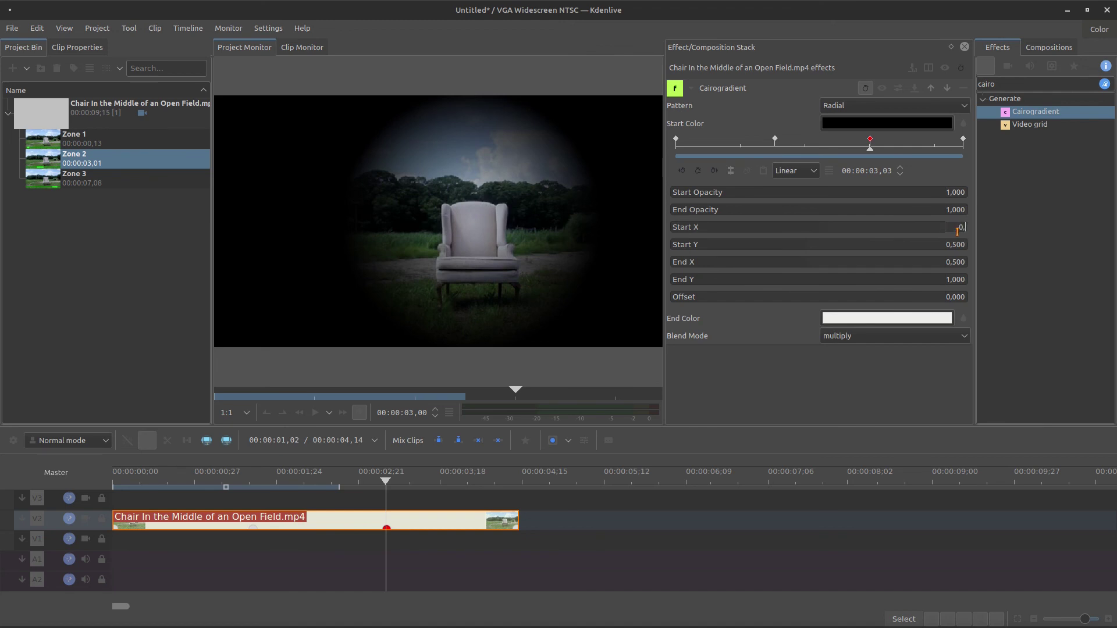
type("0,500")
key("Return")
- Lower Start X at the end keyframe to about 0,070 and return the playhead to the clip's start
left_click_drag(885, 155, 963, 151)
left_click_drag(850, 229, 697, 236)
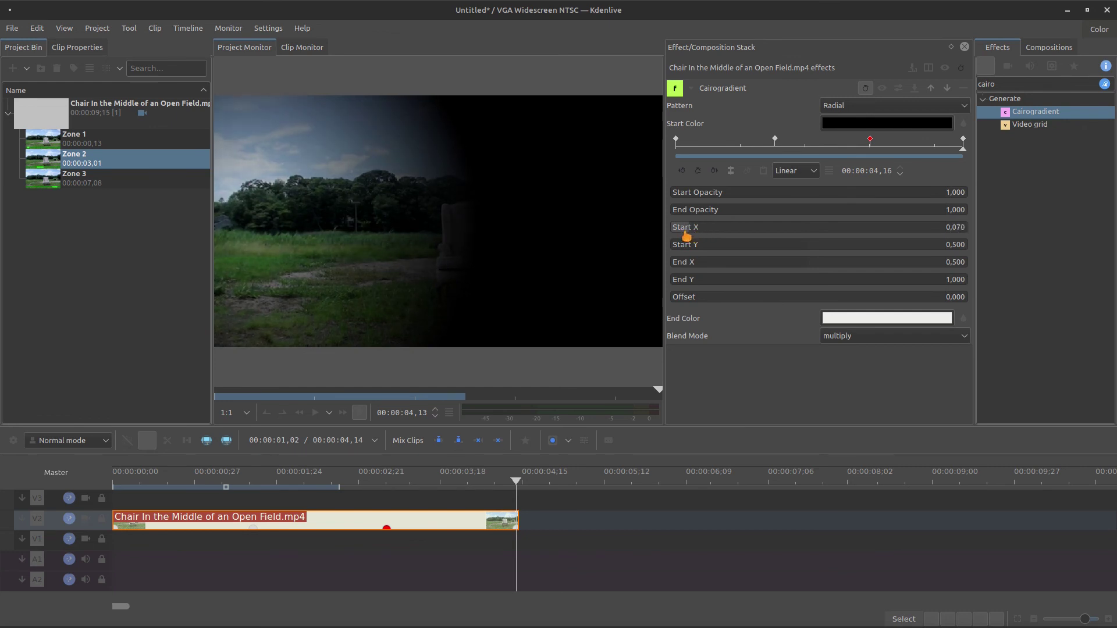
key("Home")
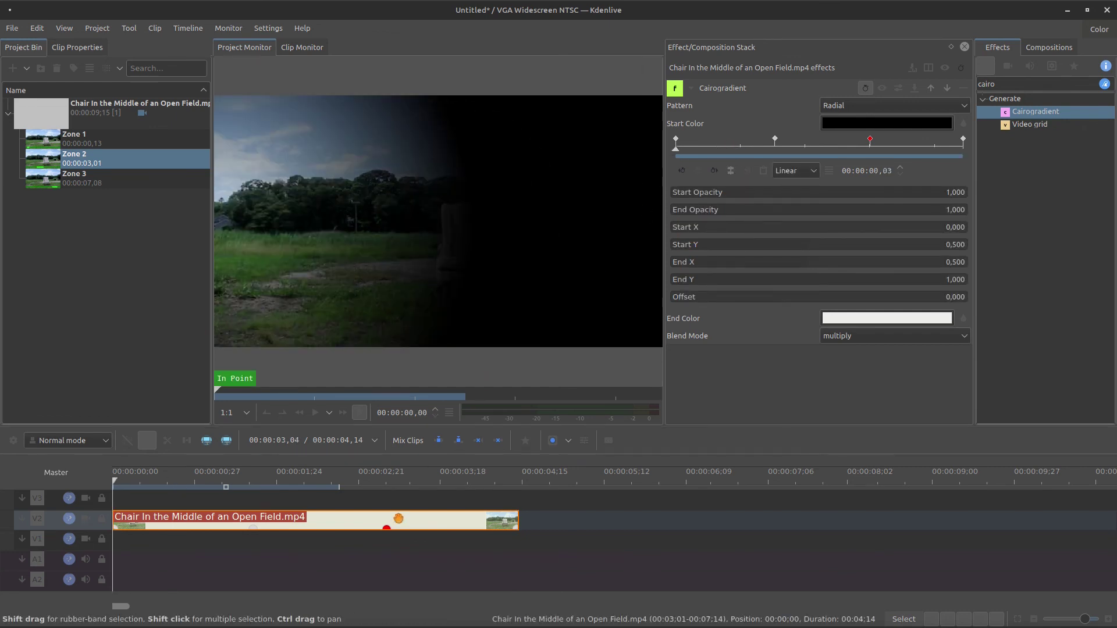
- Paste three copies of the V2 clip end to end after it and play the timeline from the start
left_click(544, 526)
key("ctrl+v")
left_click_drag(571, 522, 548, 522)
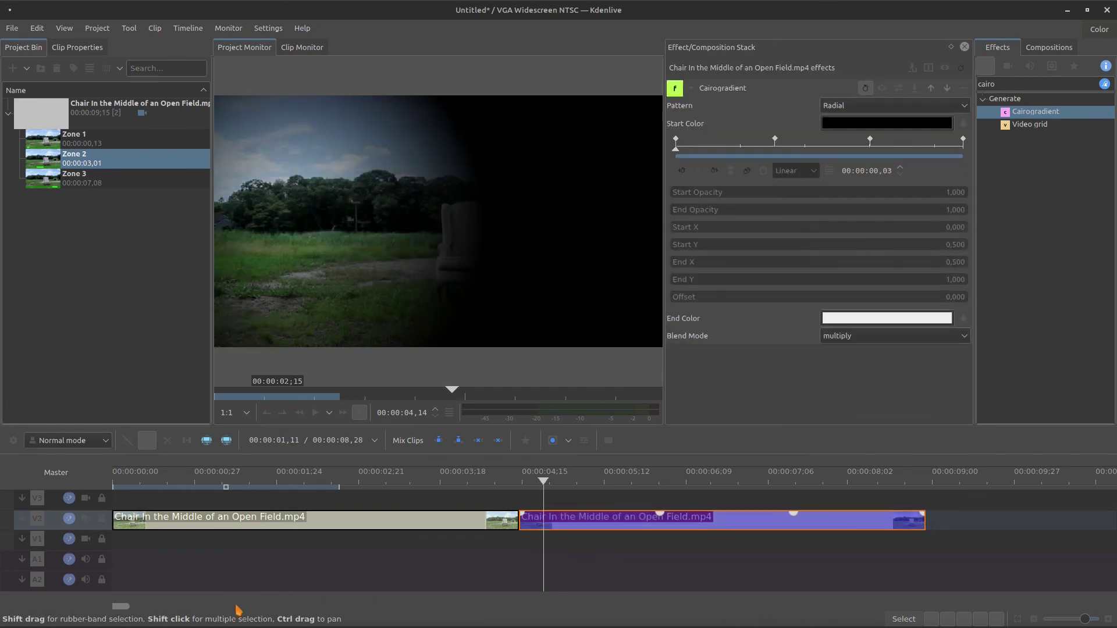
left_click_drag(128, 607, 157, 609)
left_click(399, 528)
key("ctrl+v")
left_click_drag(436, 521, 381, 520)
left_click(496, 527)
key("ctrl+v")
left_click_drag(536, 523, 434, 515)
left_click_drag(139, 504, 1, 506)
key("space")
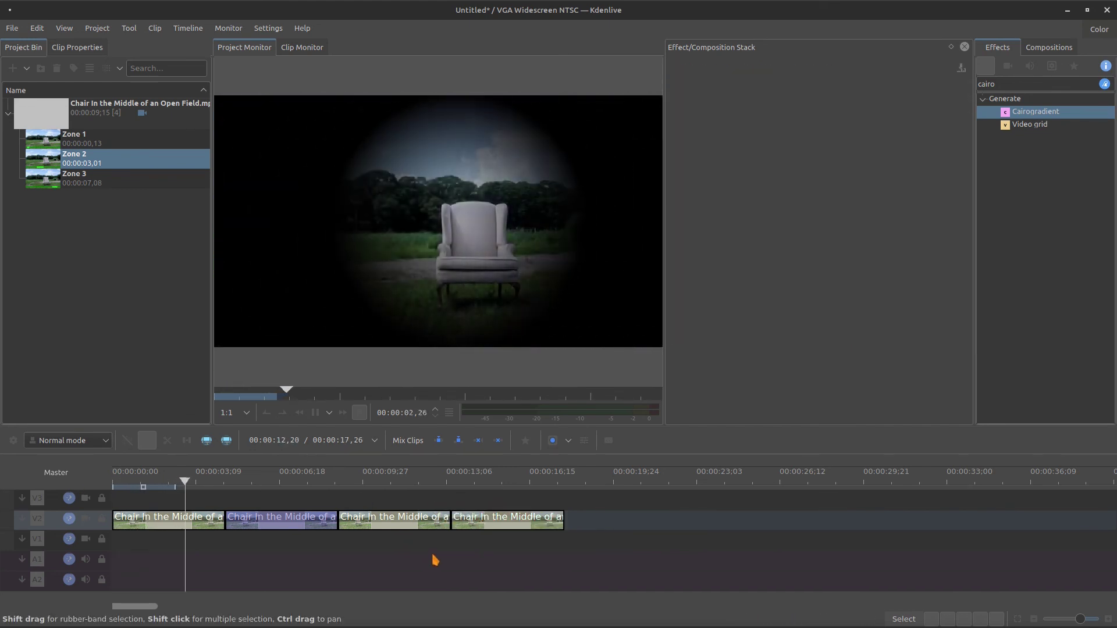